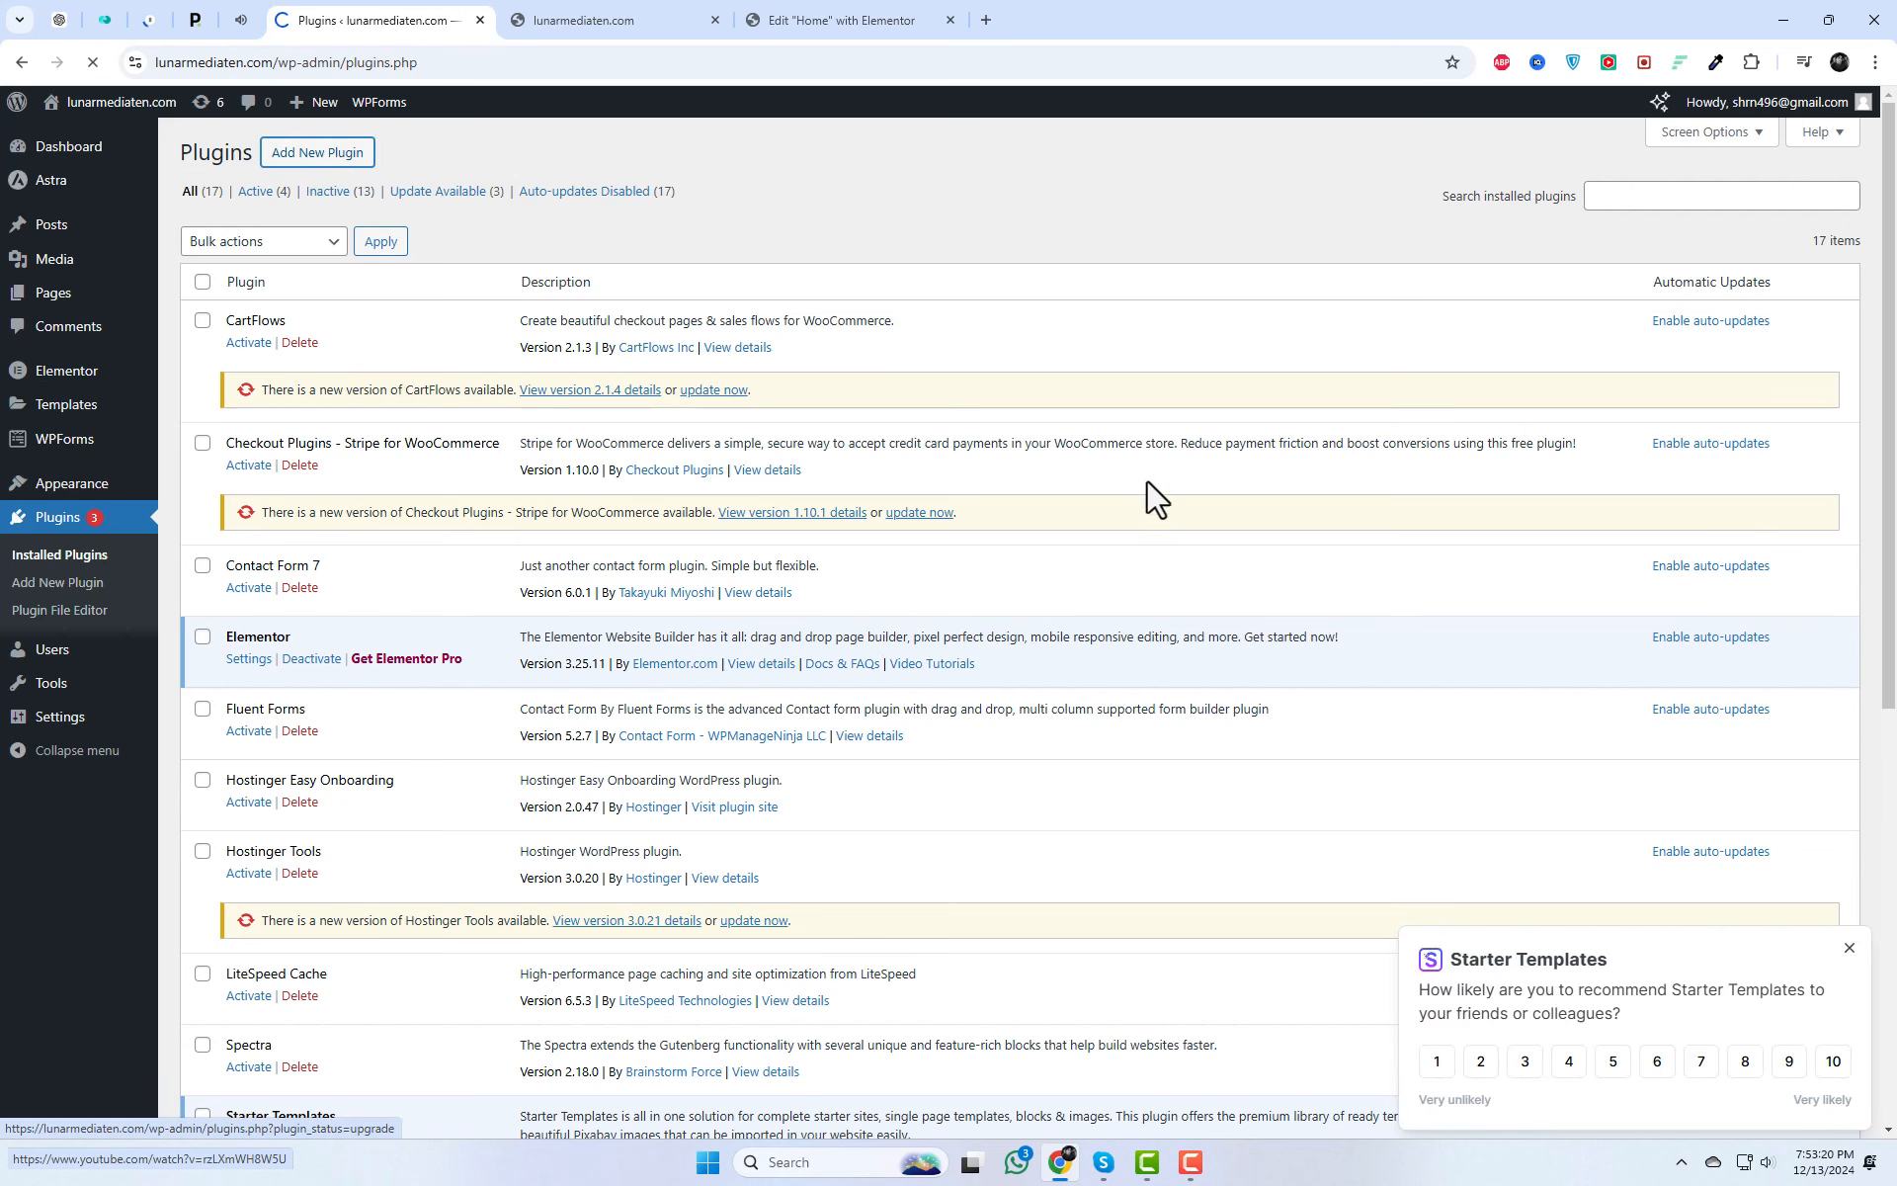
Step: Search the plugin directory for "OoohBoi Steroids for Elementor", install it and activate it
click(1516, 209)
text(OoohBoi Steroids for Elementor)
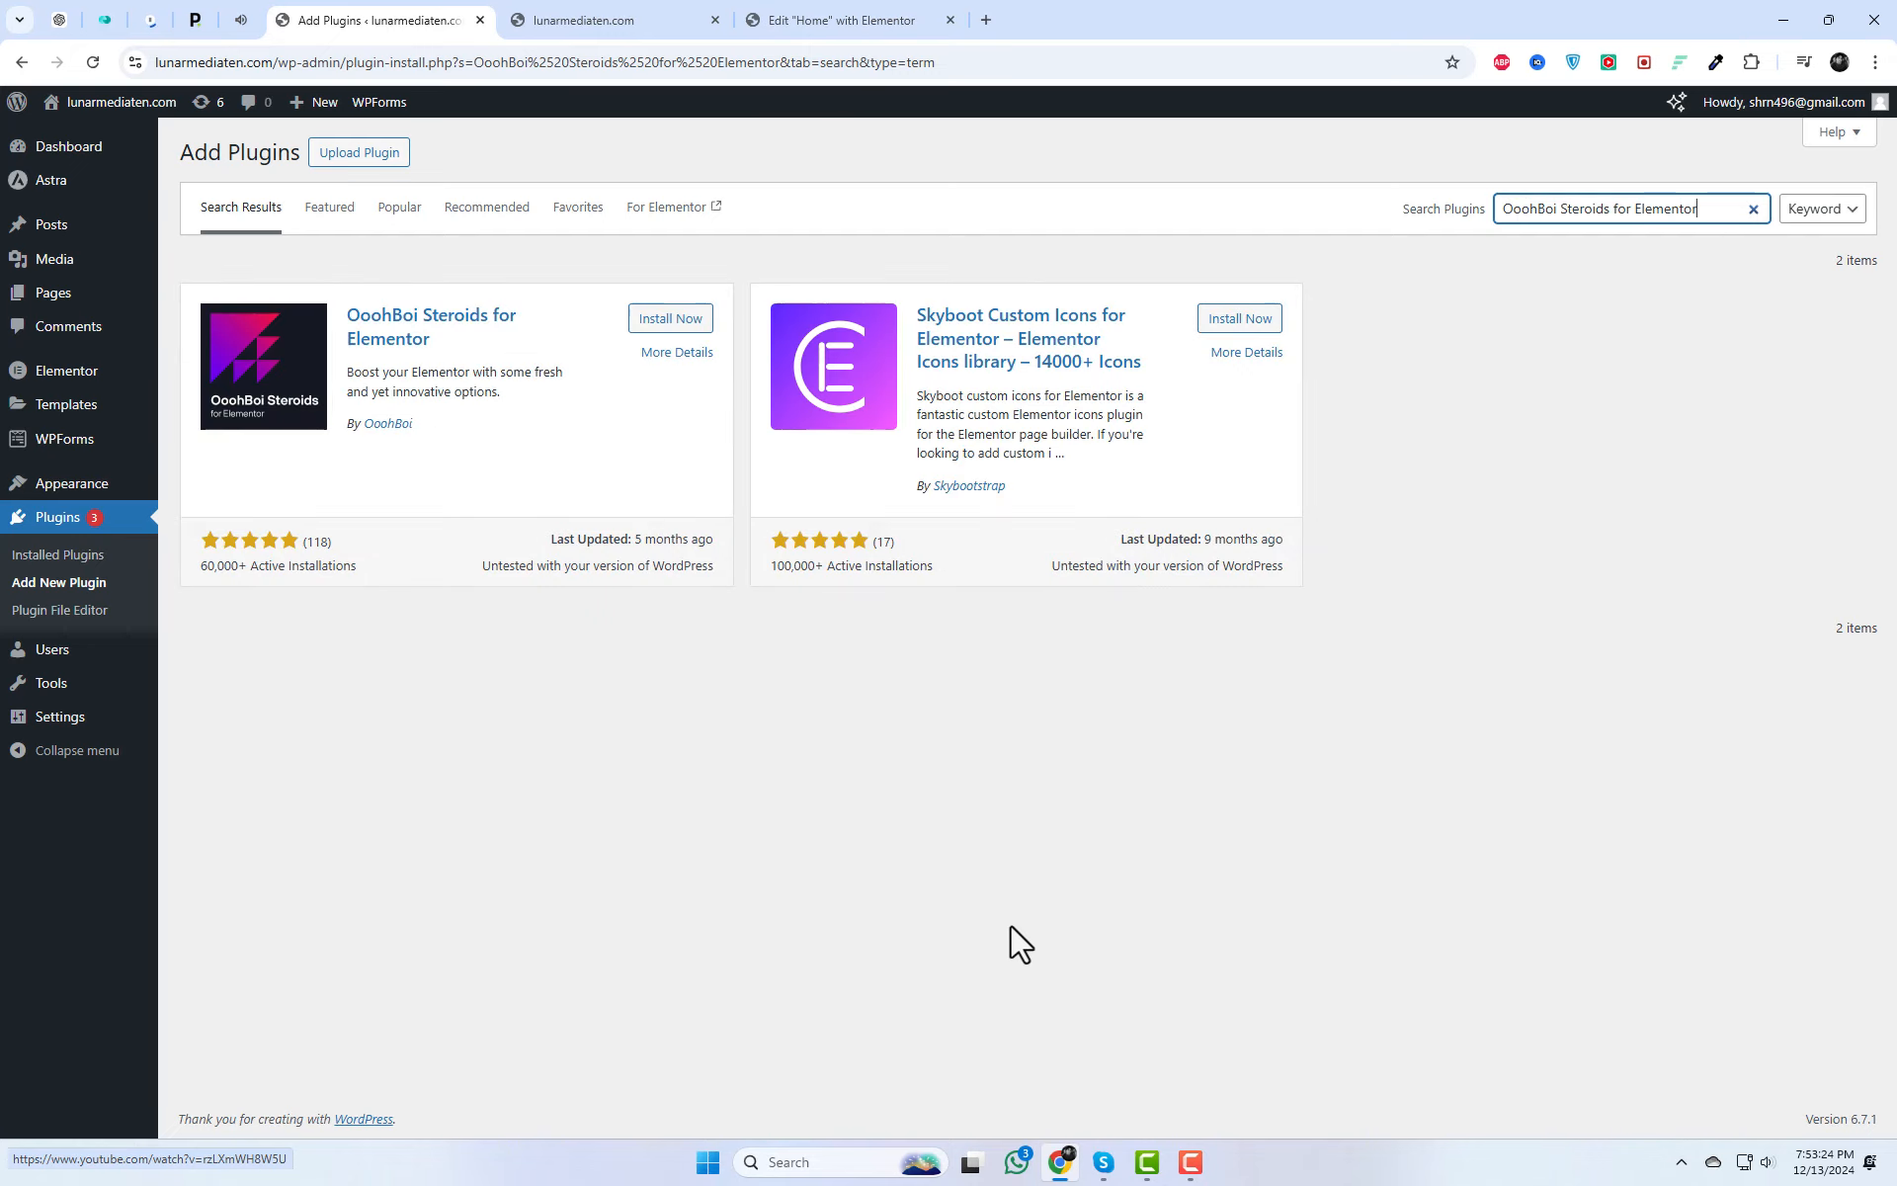
click(680, 321)
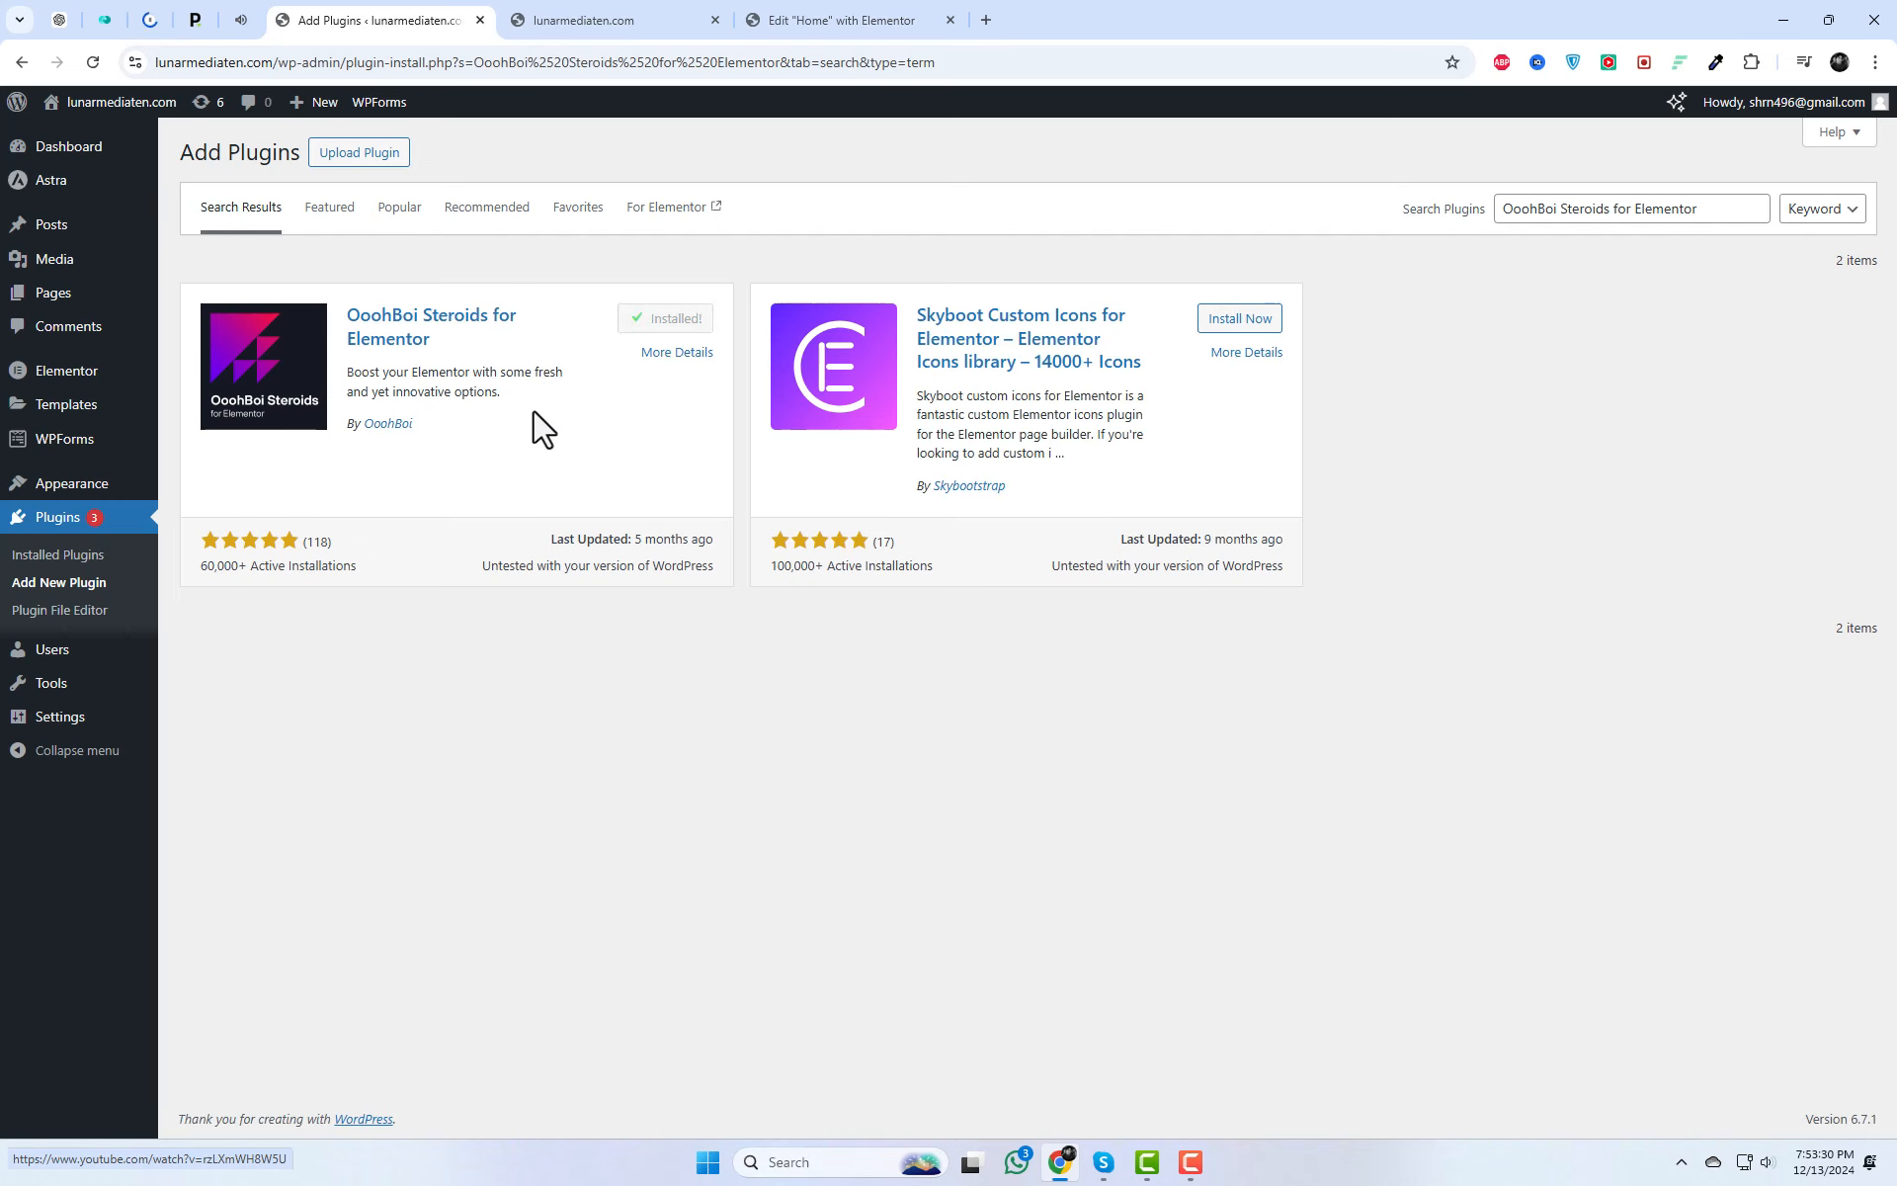
click(679, 320)
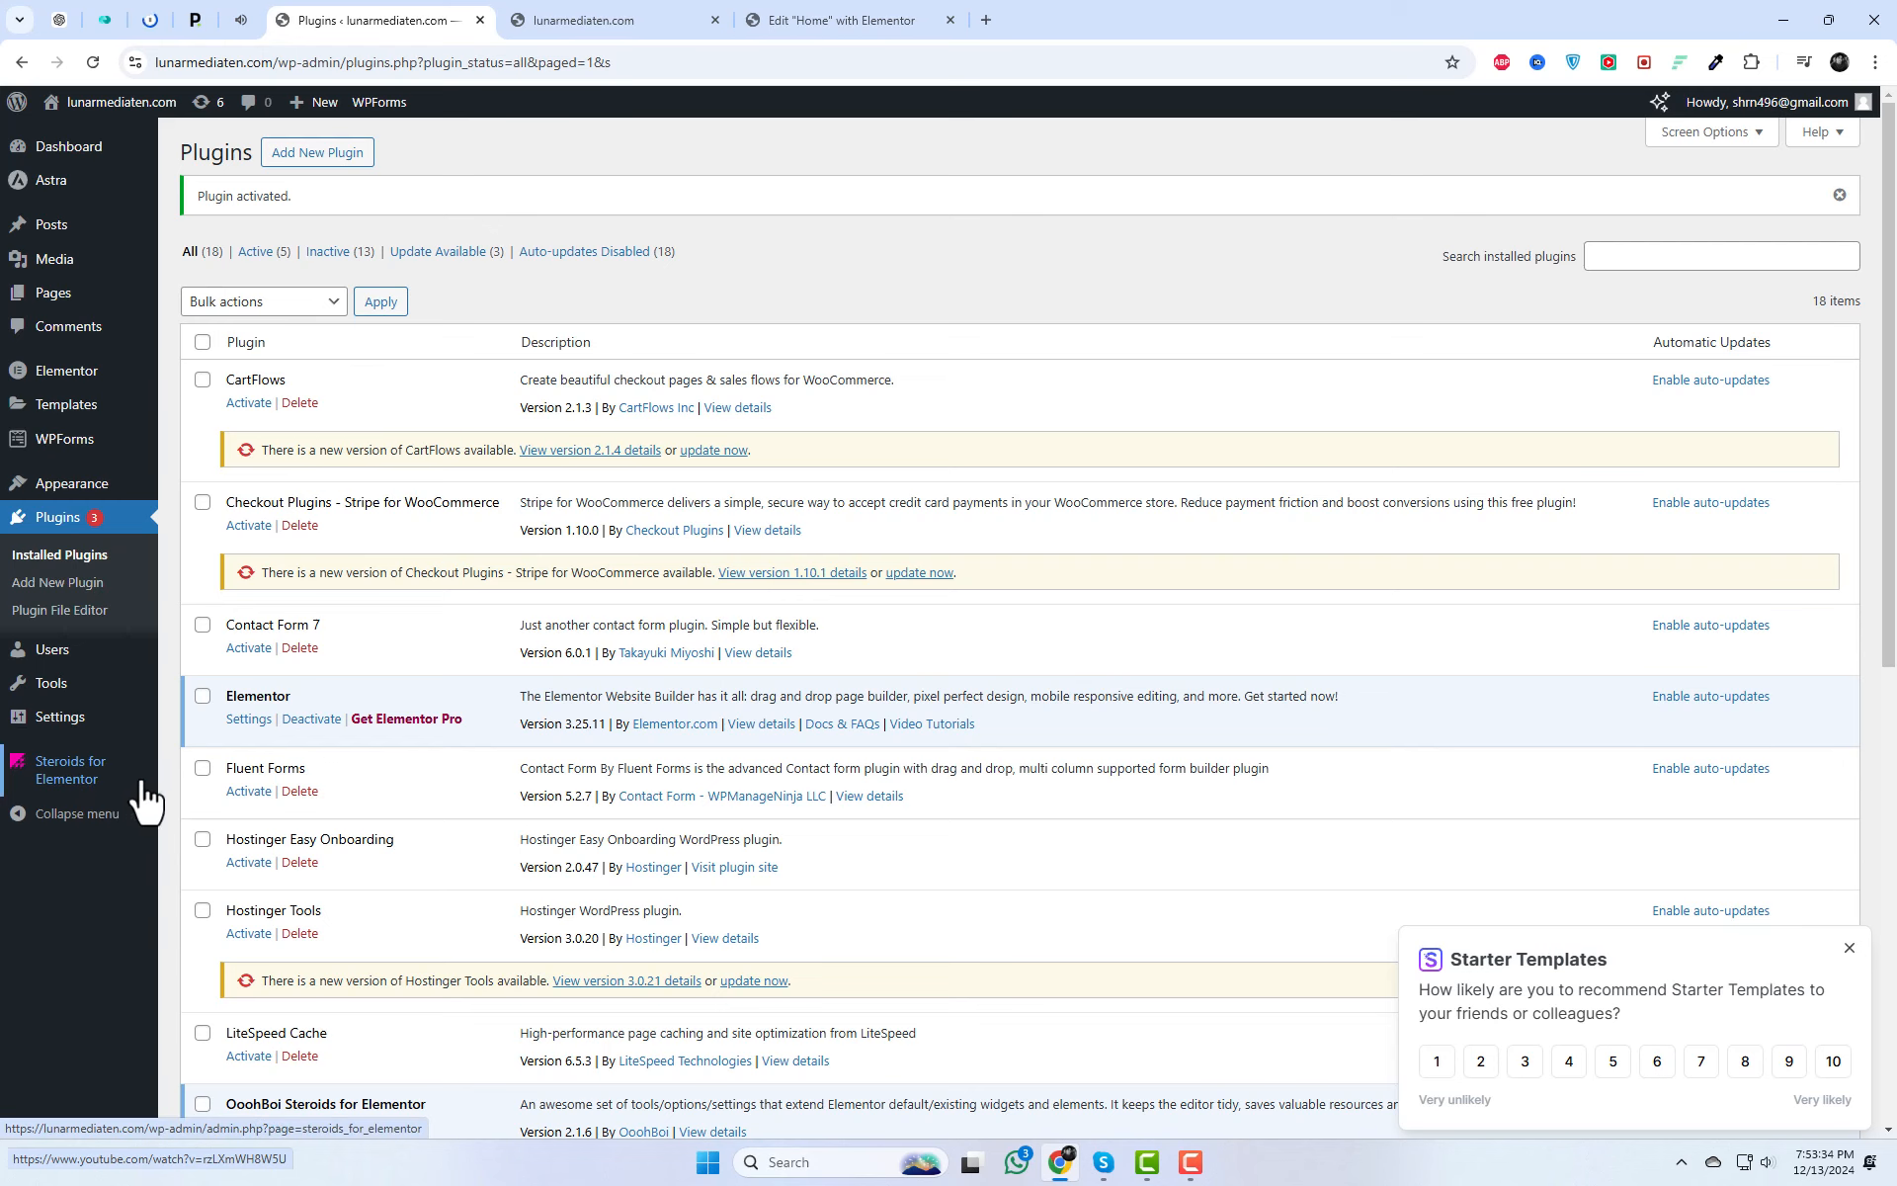
Step: In the Steroids for Elementor extension settings, make sure the Shadough extension is enabled and save the settings
click(91, 781)
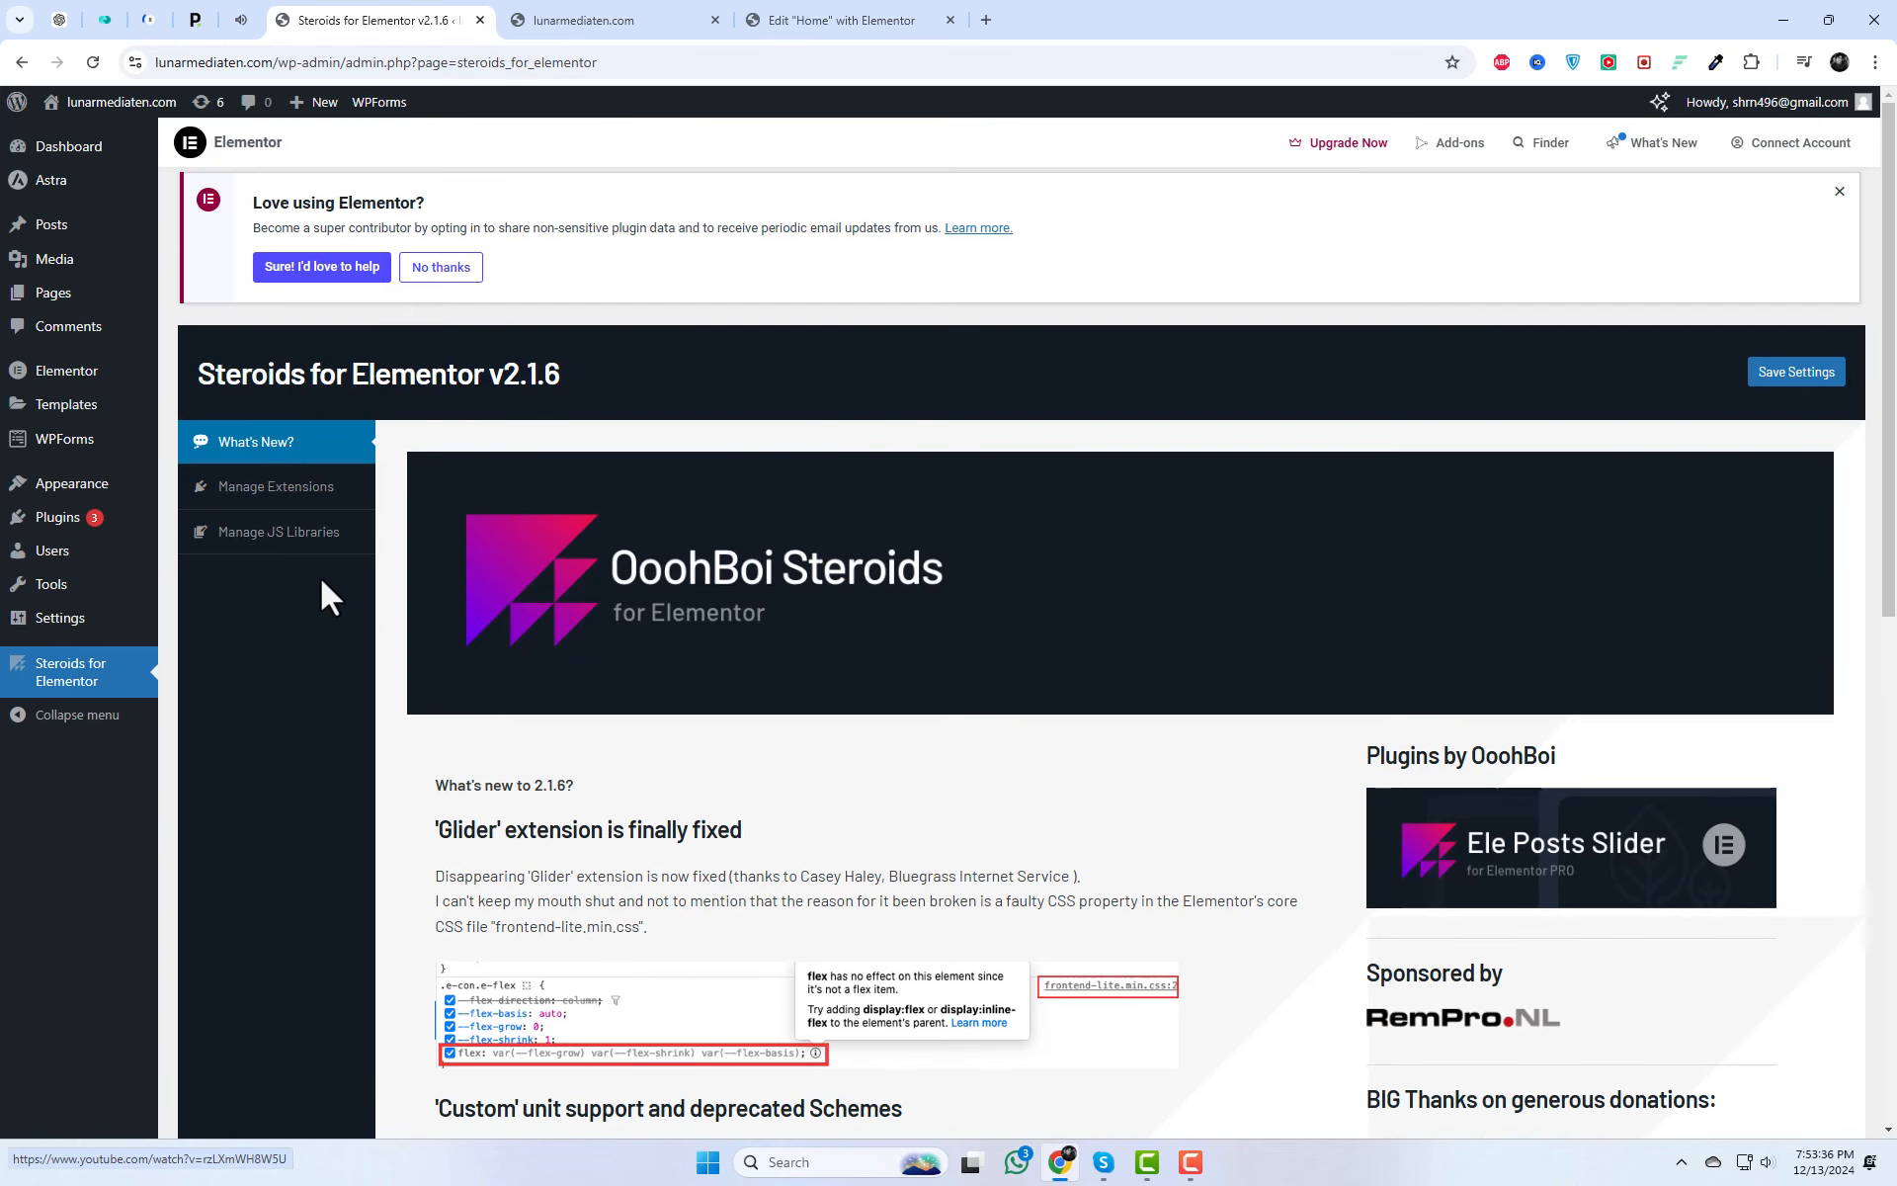
click(259, 489)
scroll(1130, 826, down, 8)
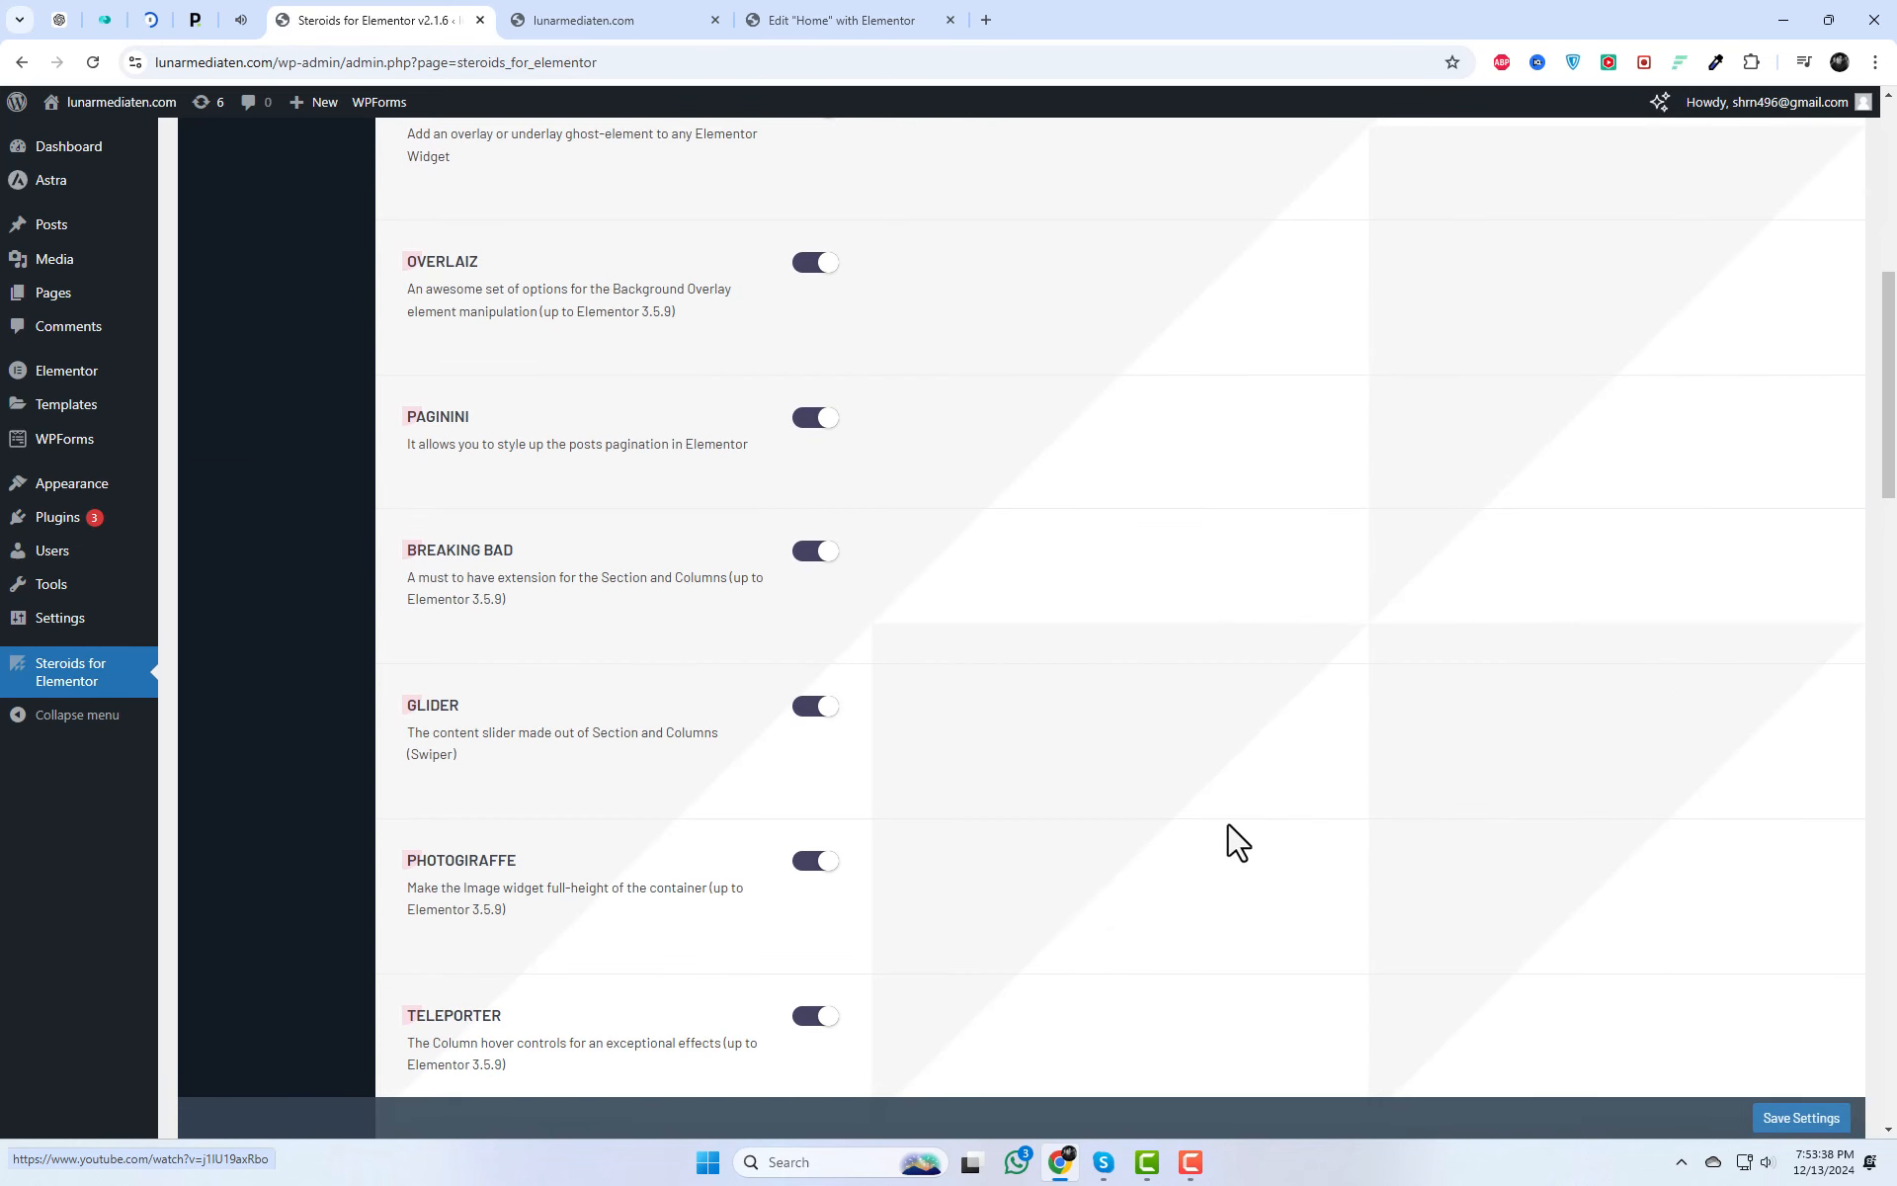
scroll(1228, 825, down, 10)
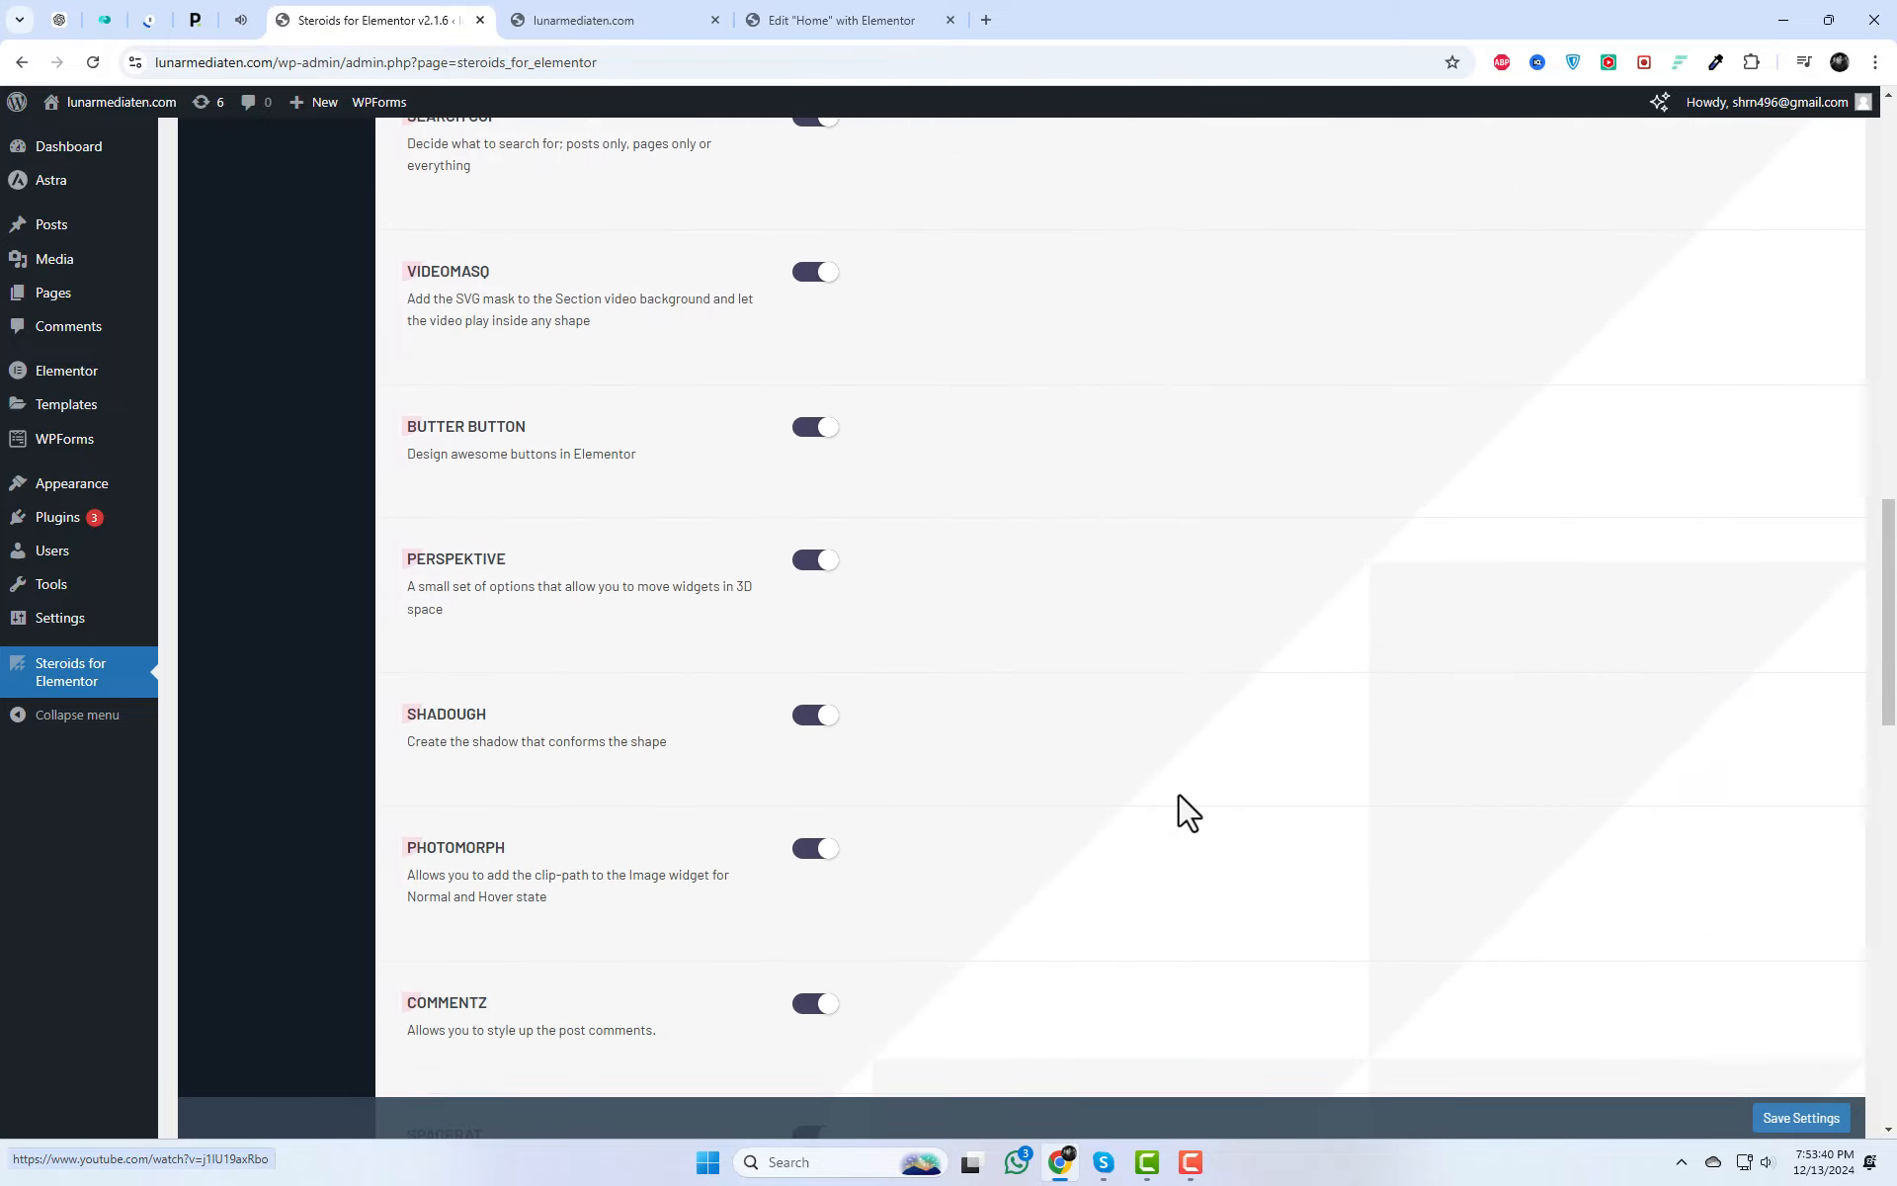
scroll(1179, 795, down, 1)
drag(499, 581, 407, 586)
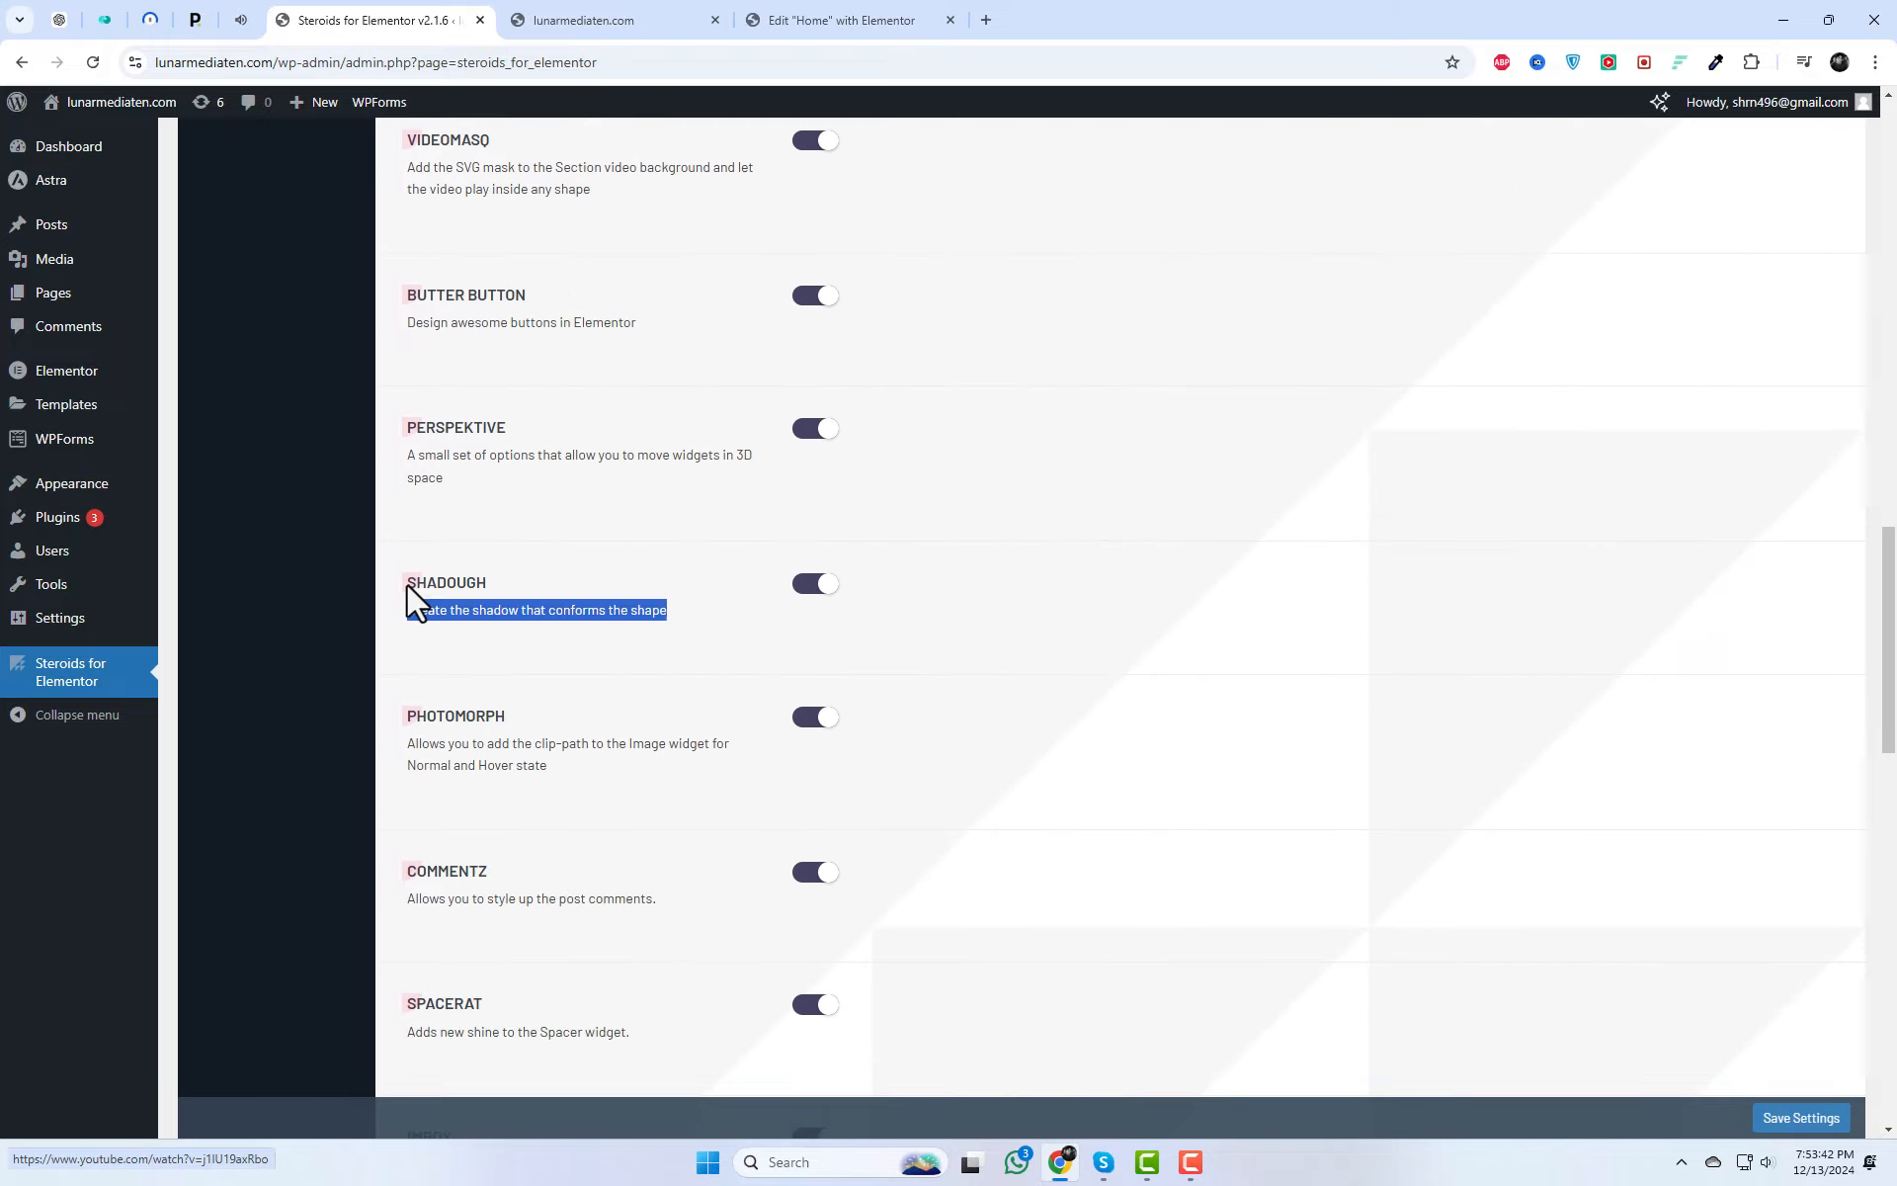
click(509, 583)
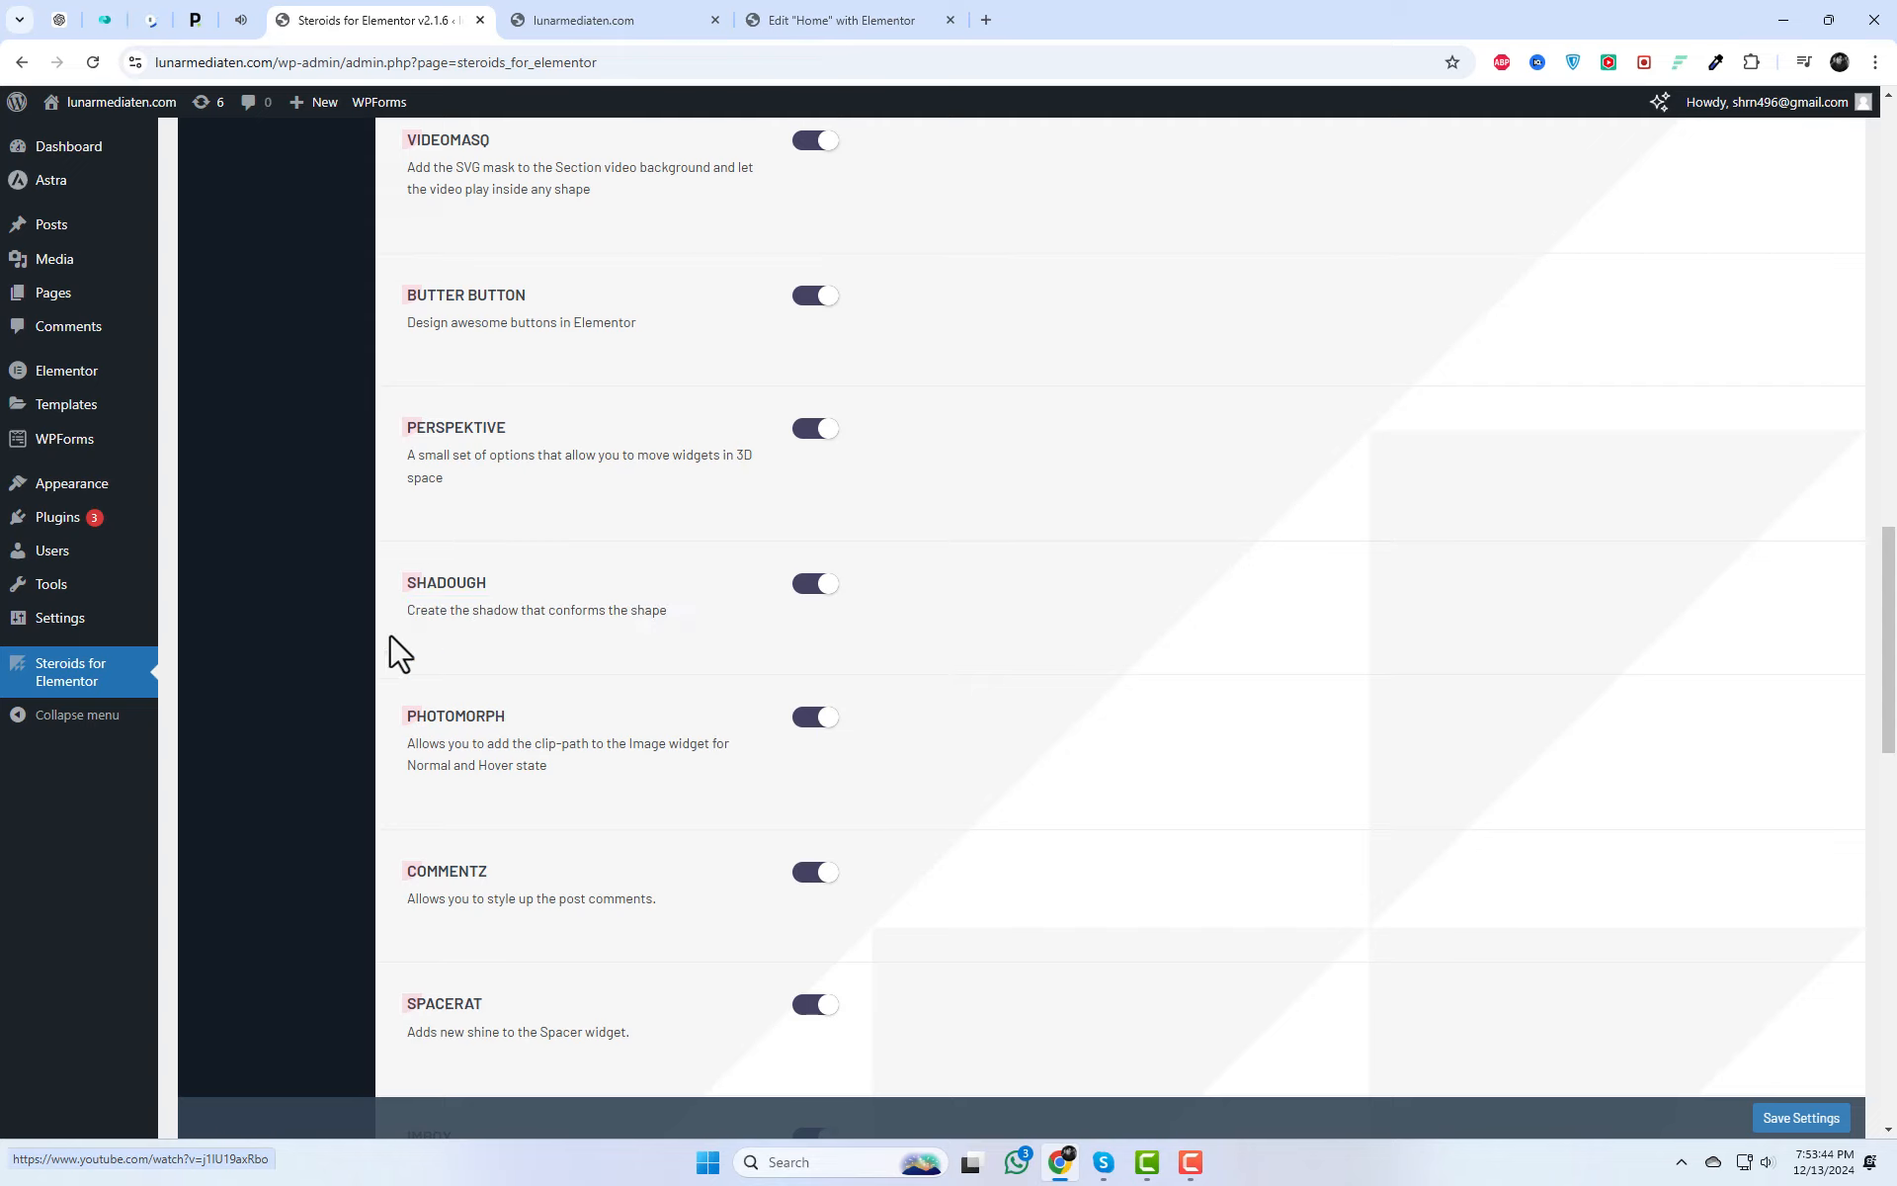
click(823, 584)
click(1794, 1121)
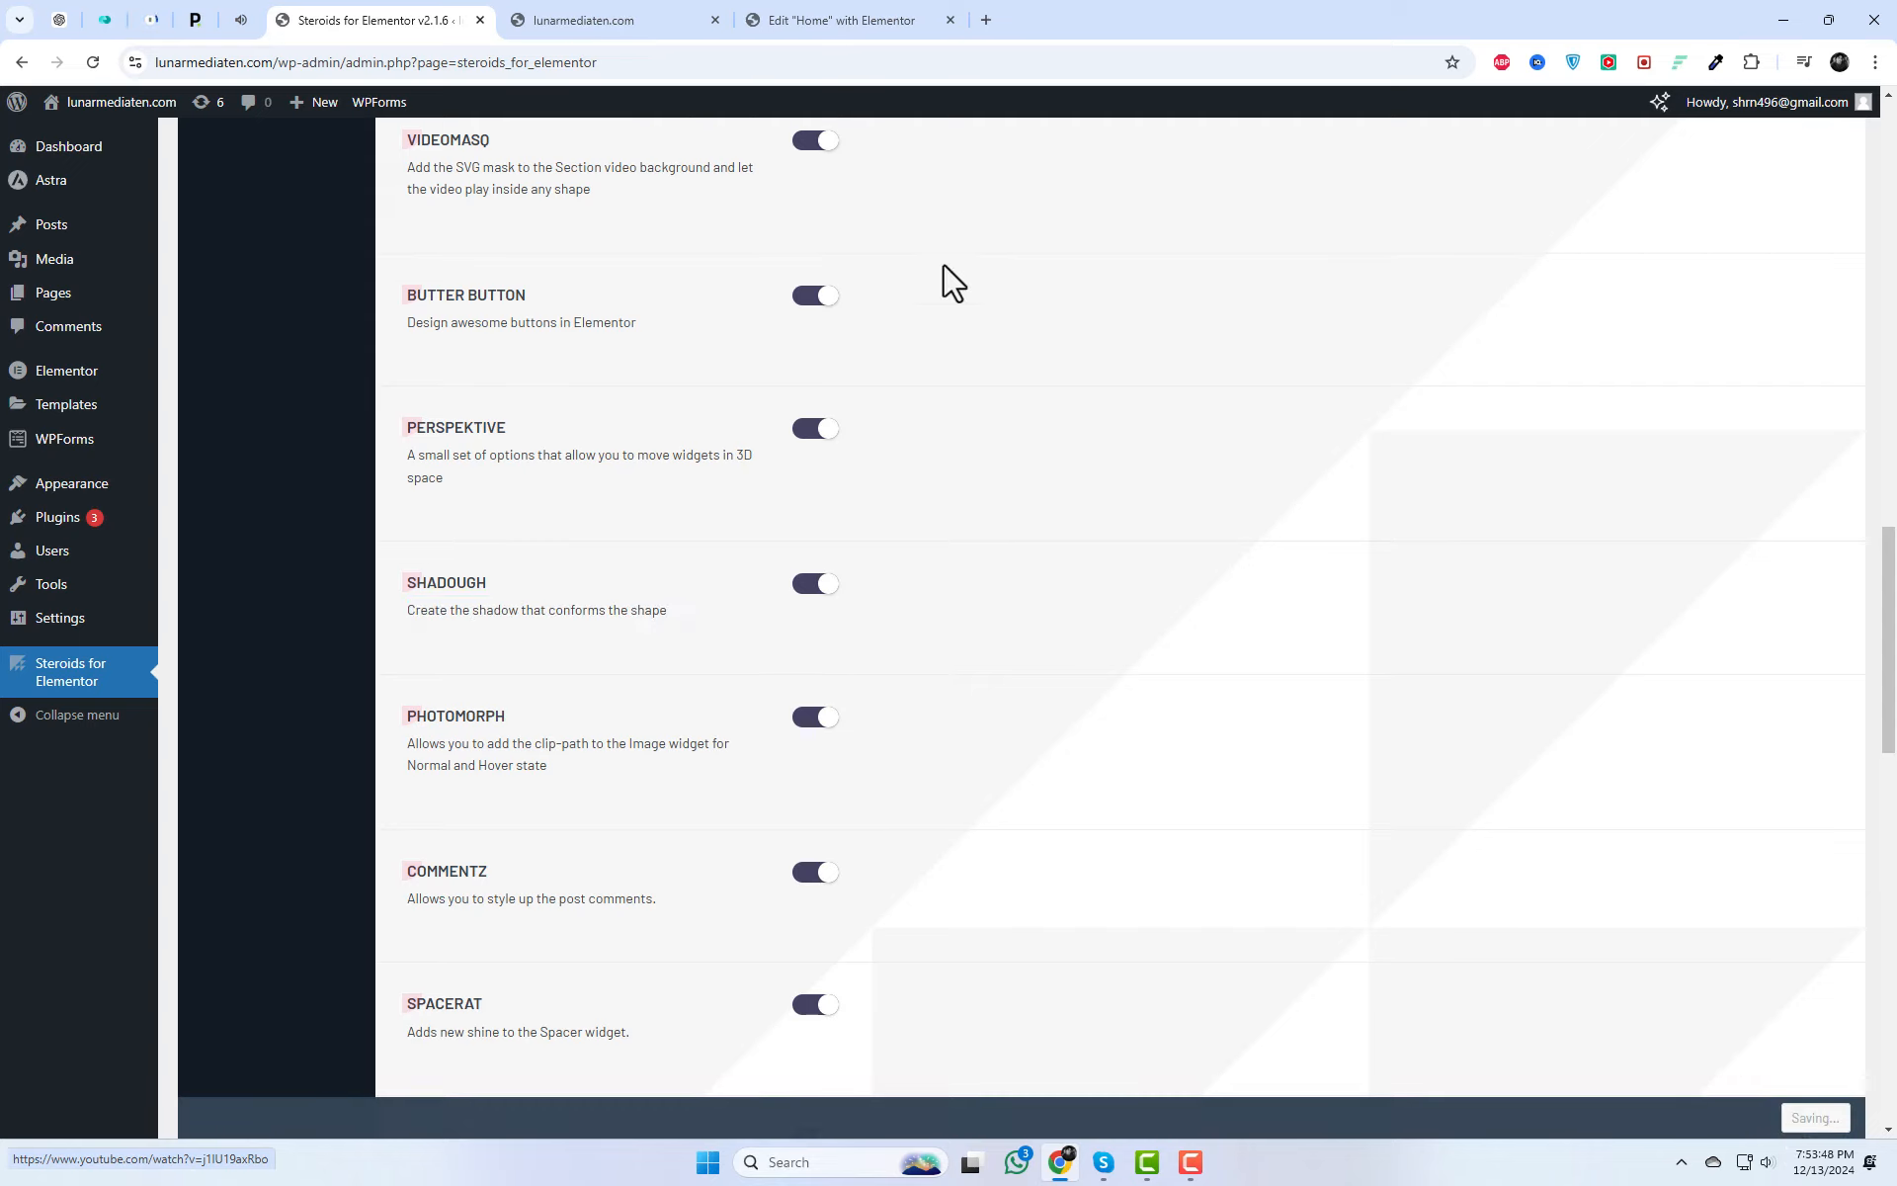
Step: Open the live home page for editing with Elementor in a new browser tab
click(597, 19)
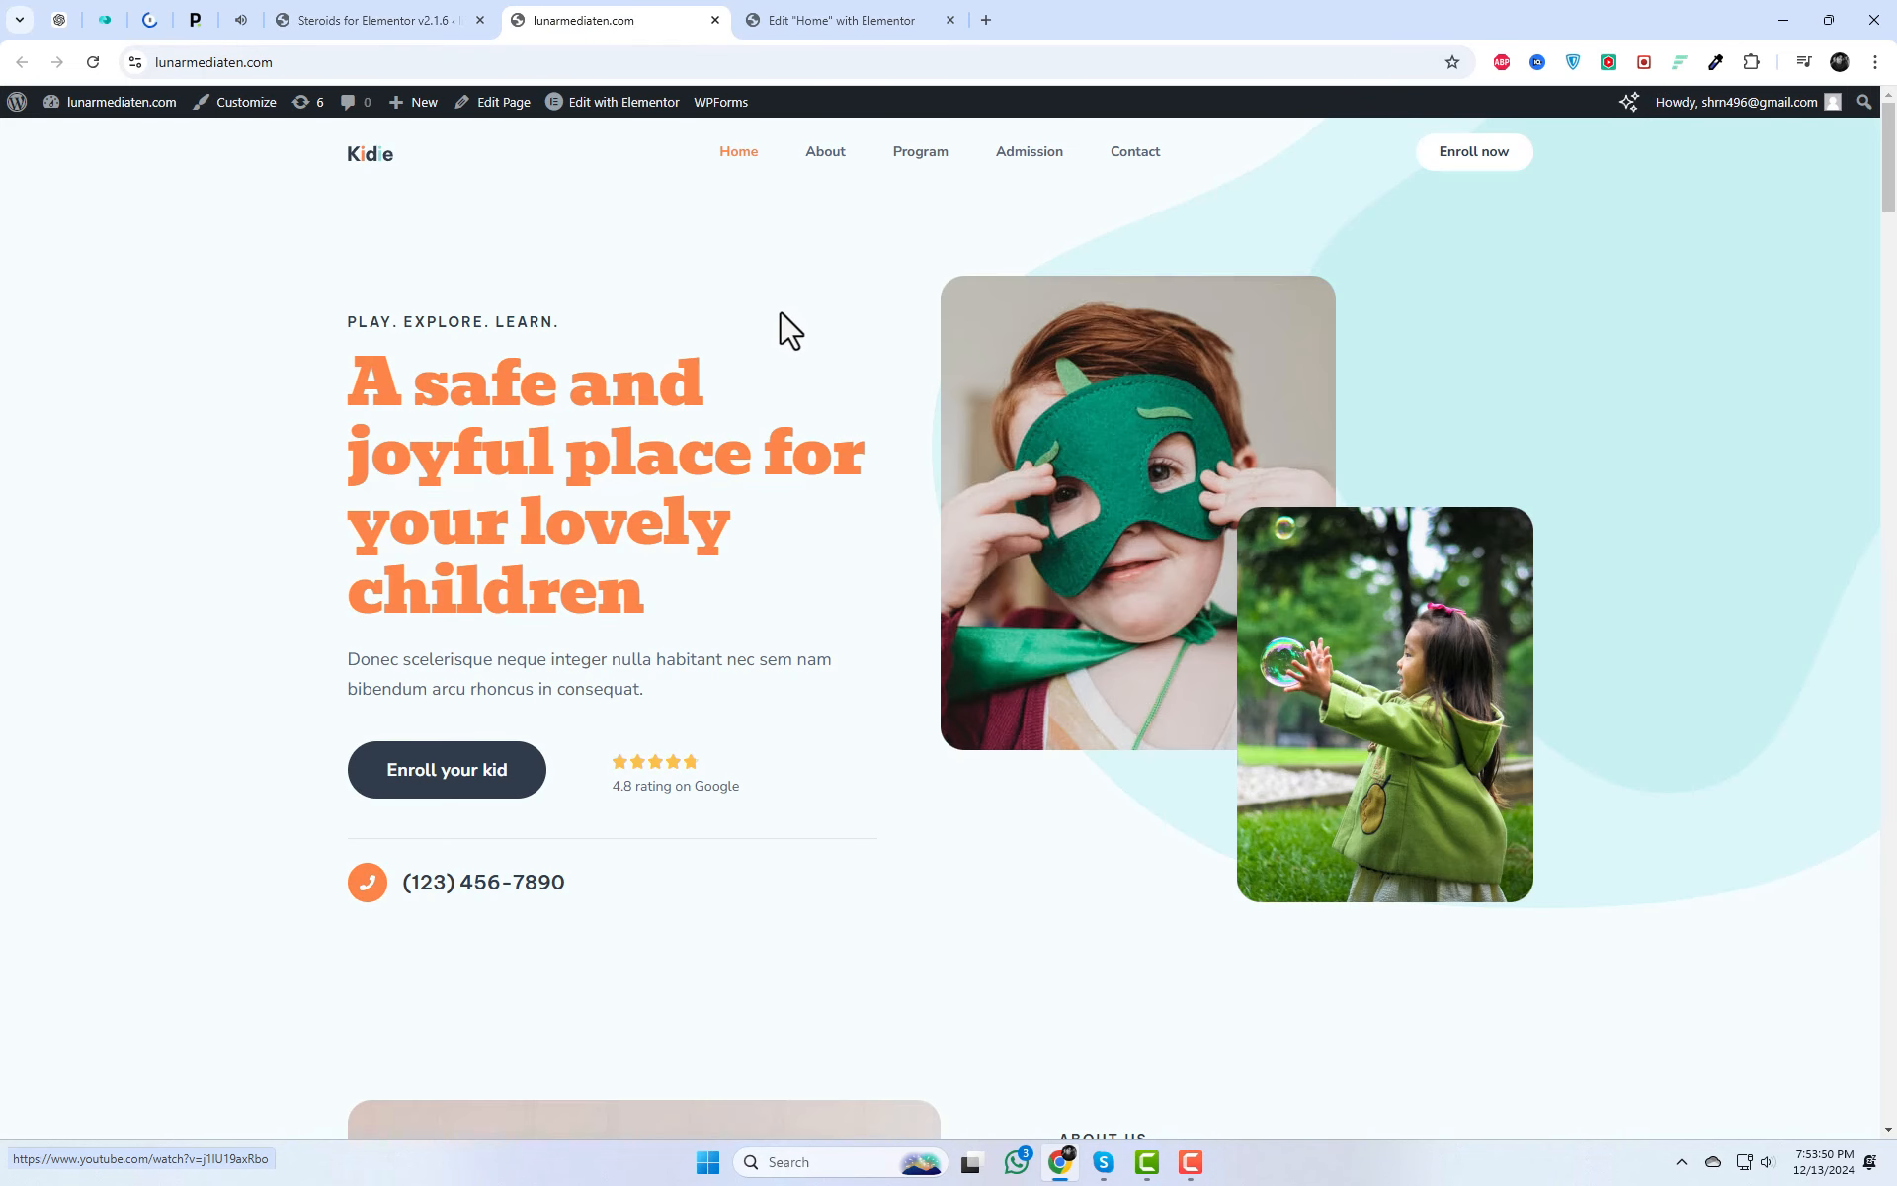
right_click(593, 105)
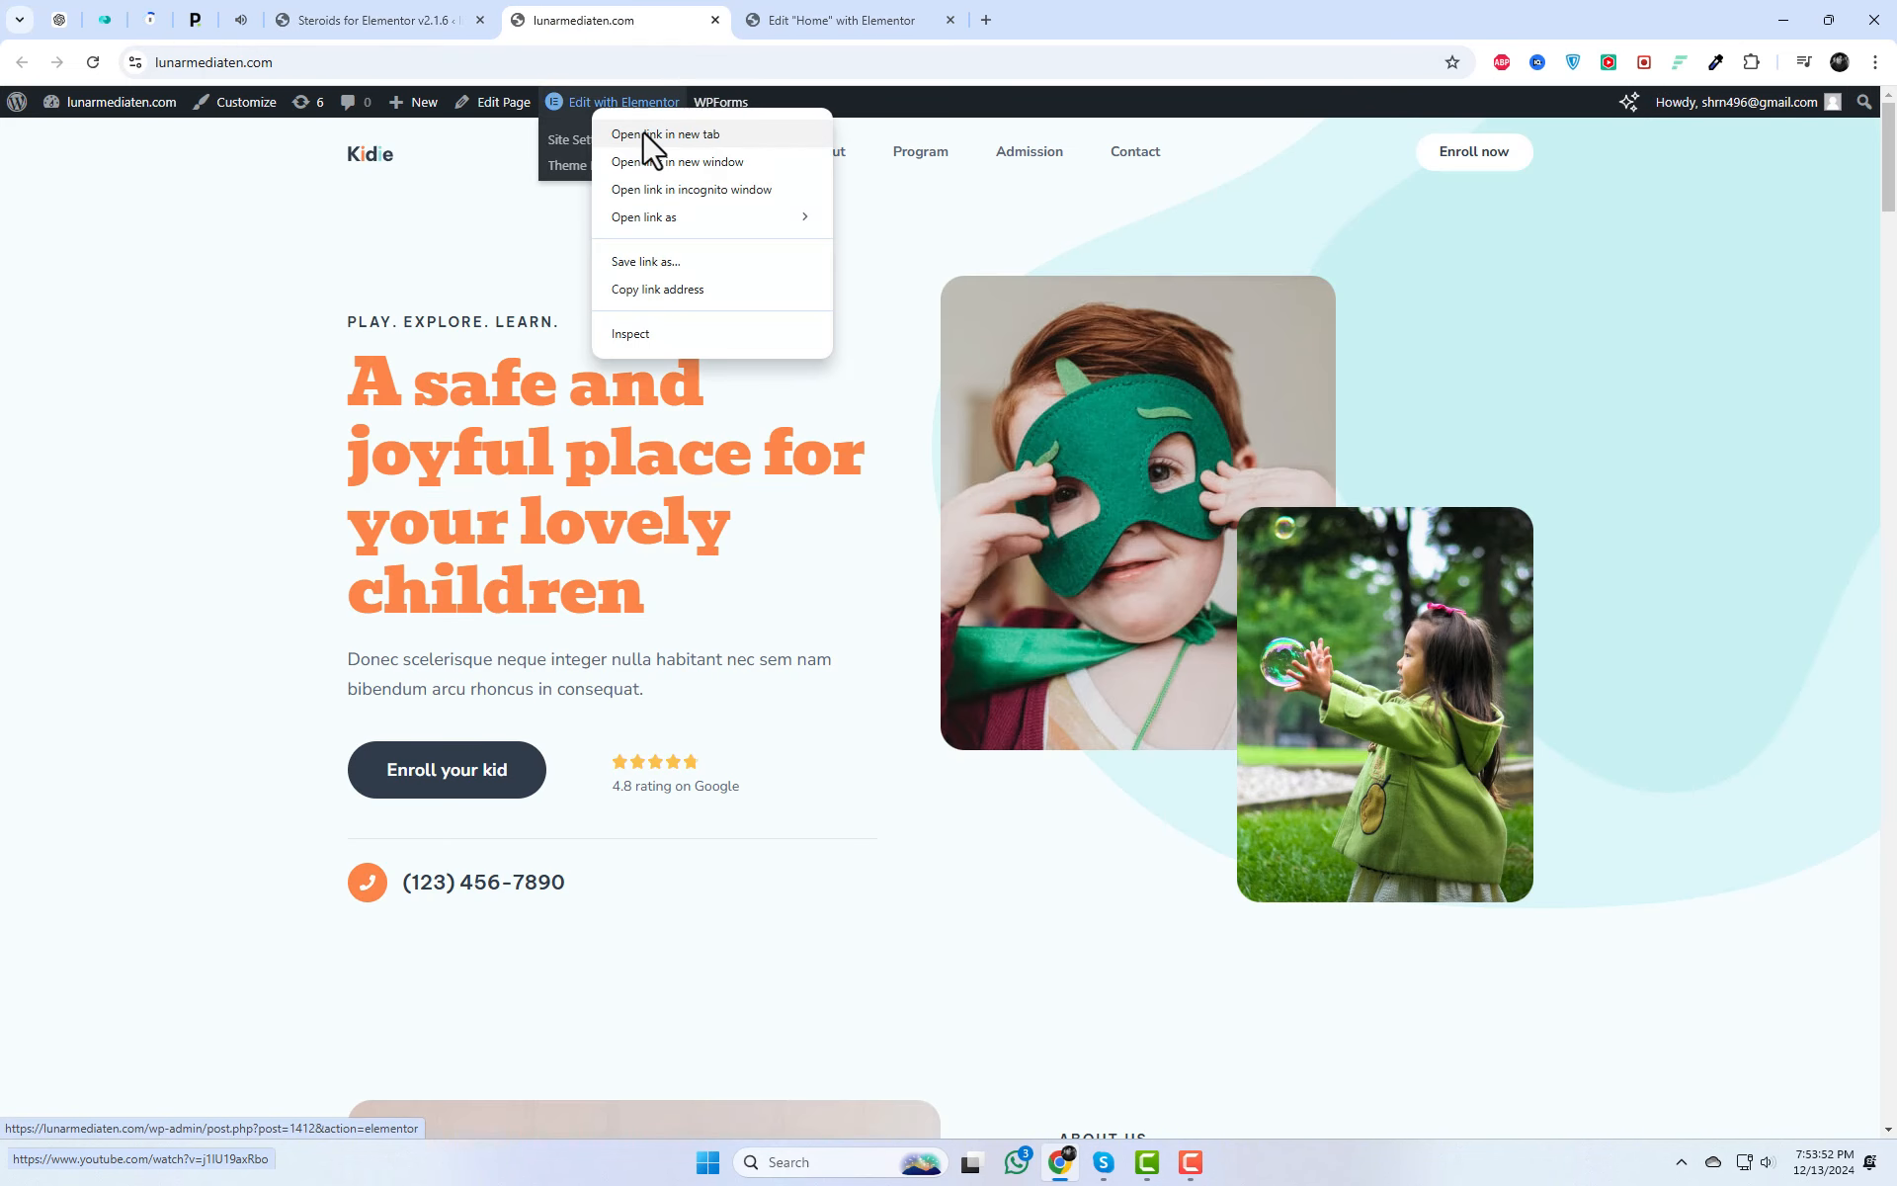
click(642, 130)
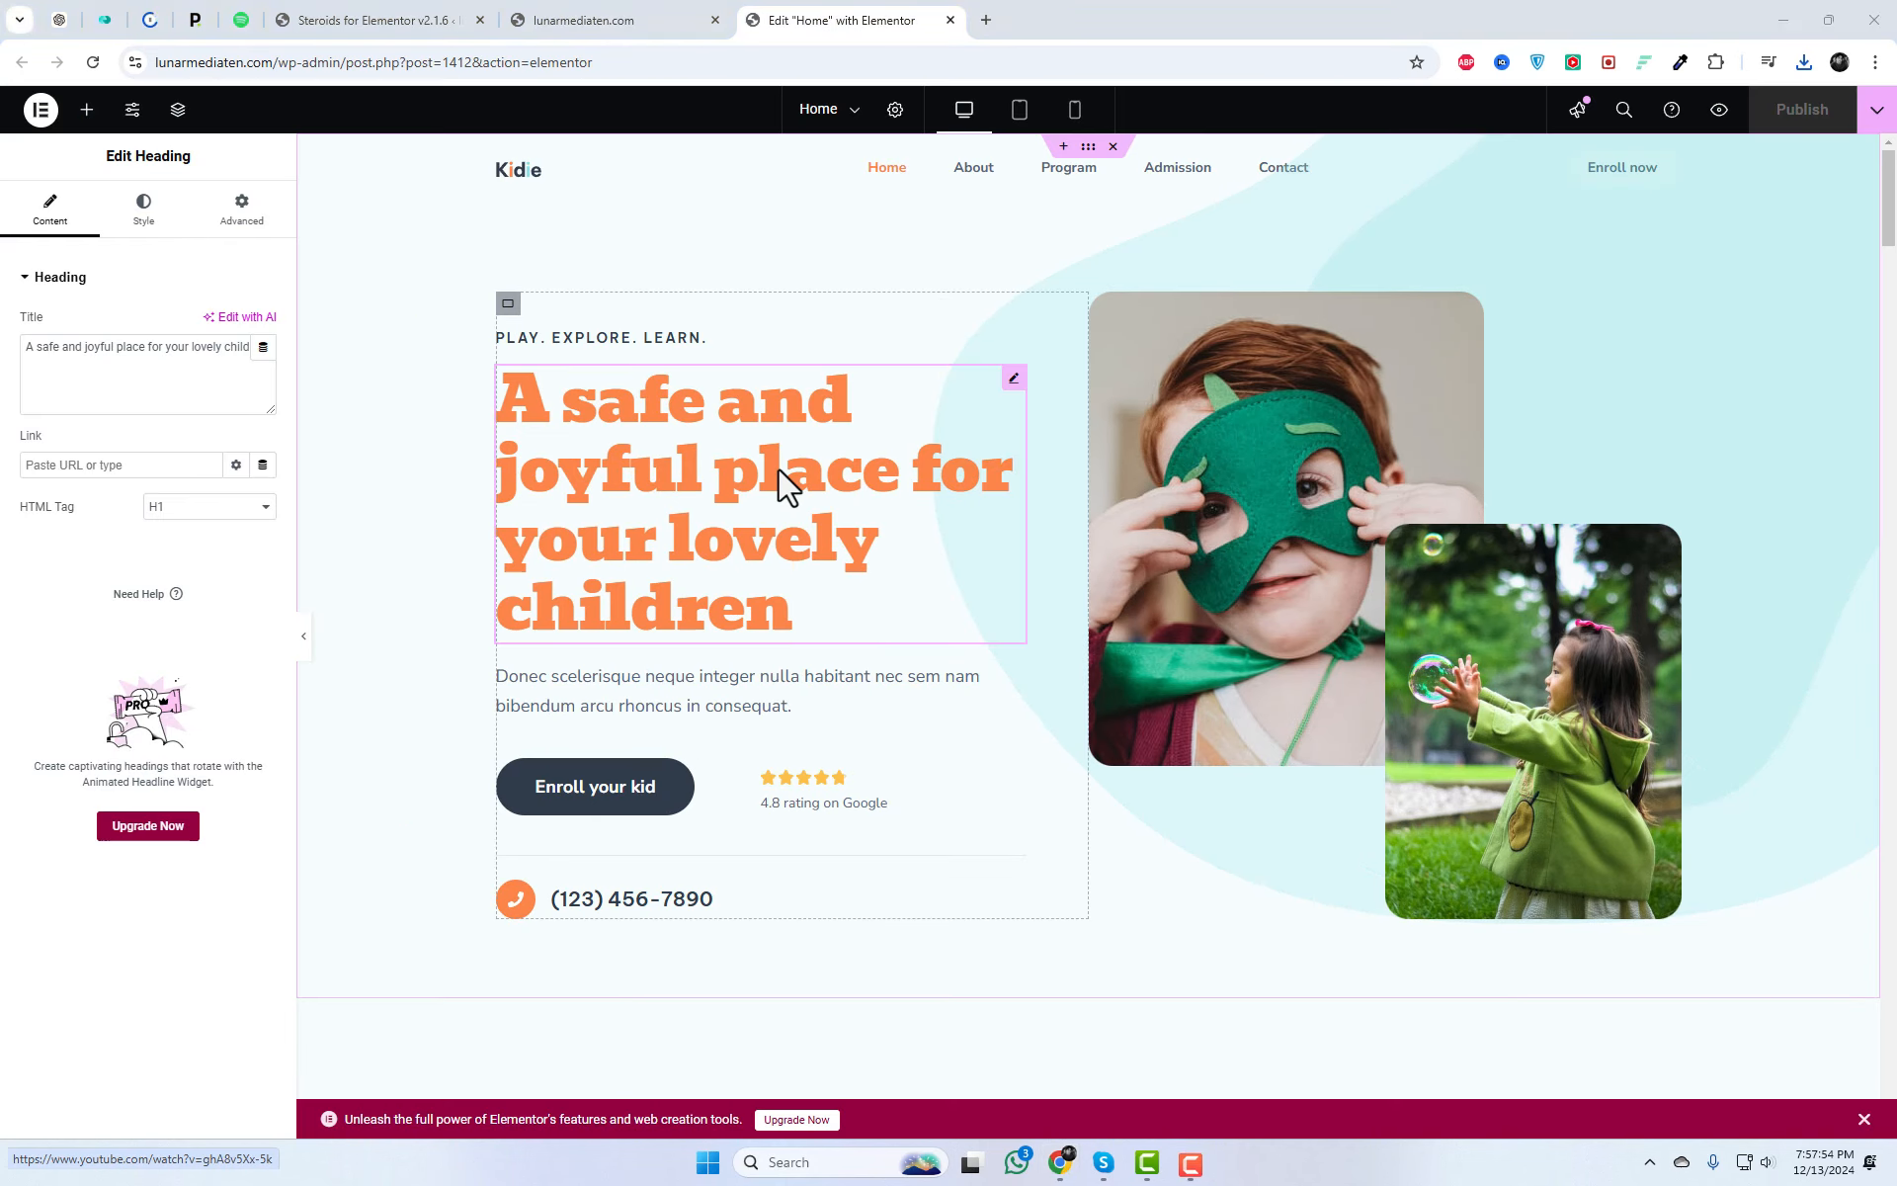
Step: Enable Shadough in the advanced settings of the "A safe and joyful place for your lovely children" heading
click(227, 221)
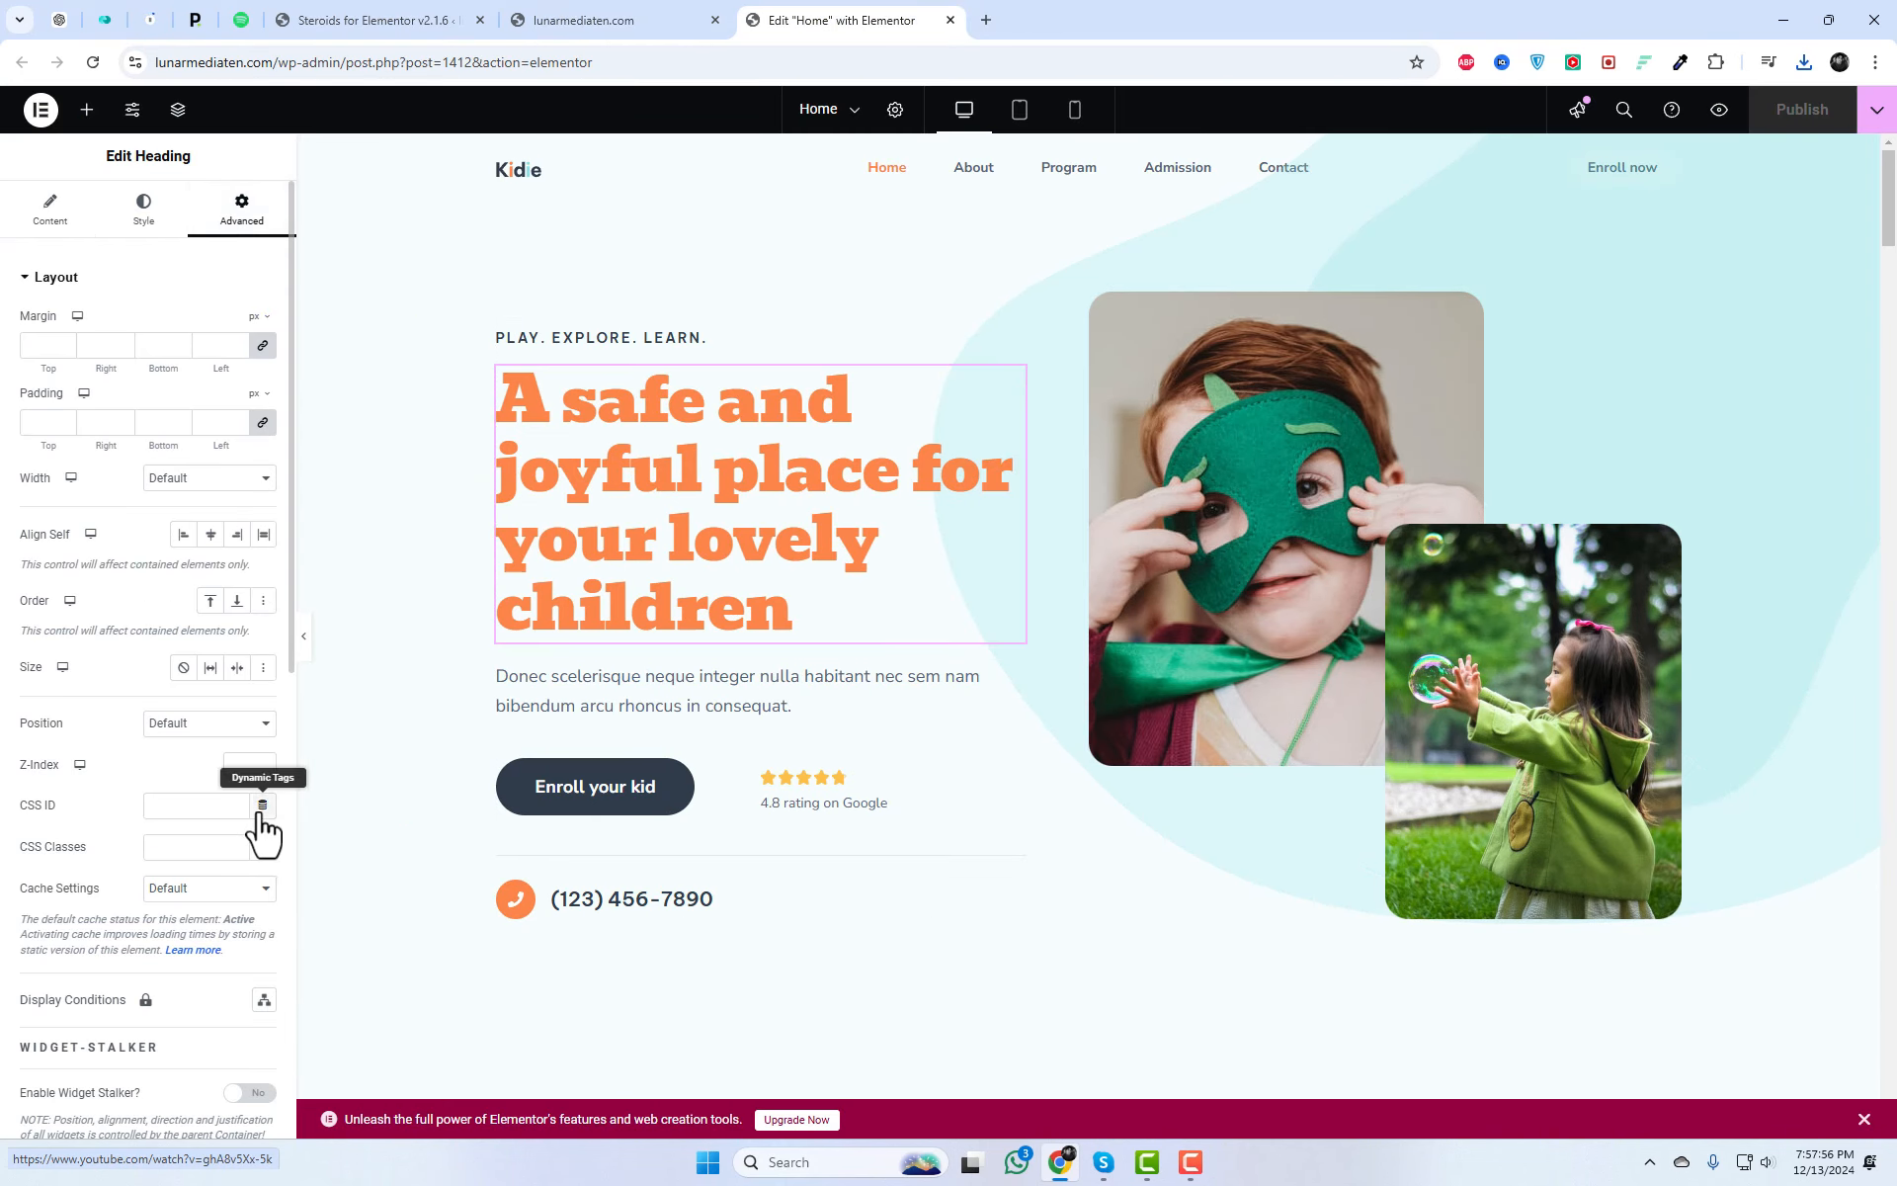
scroll(263, 832, down, 7)
click(180, 757)
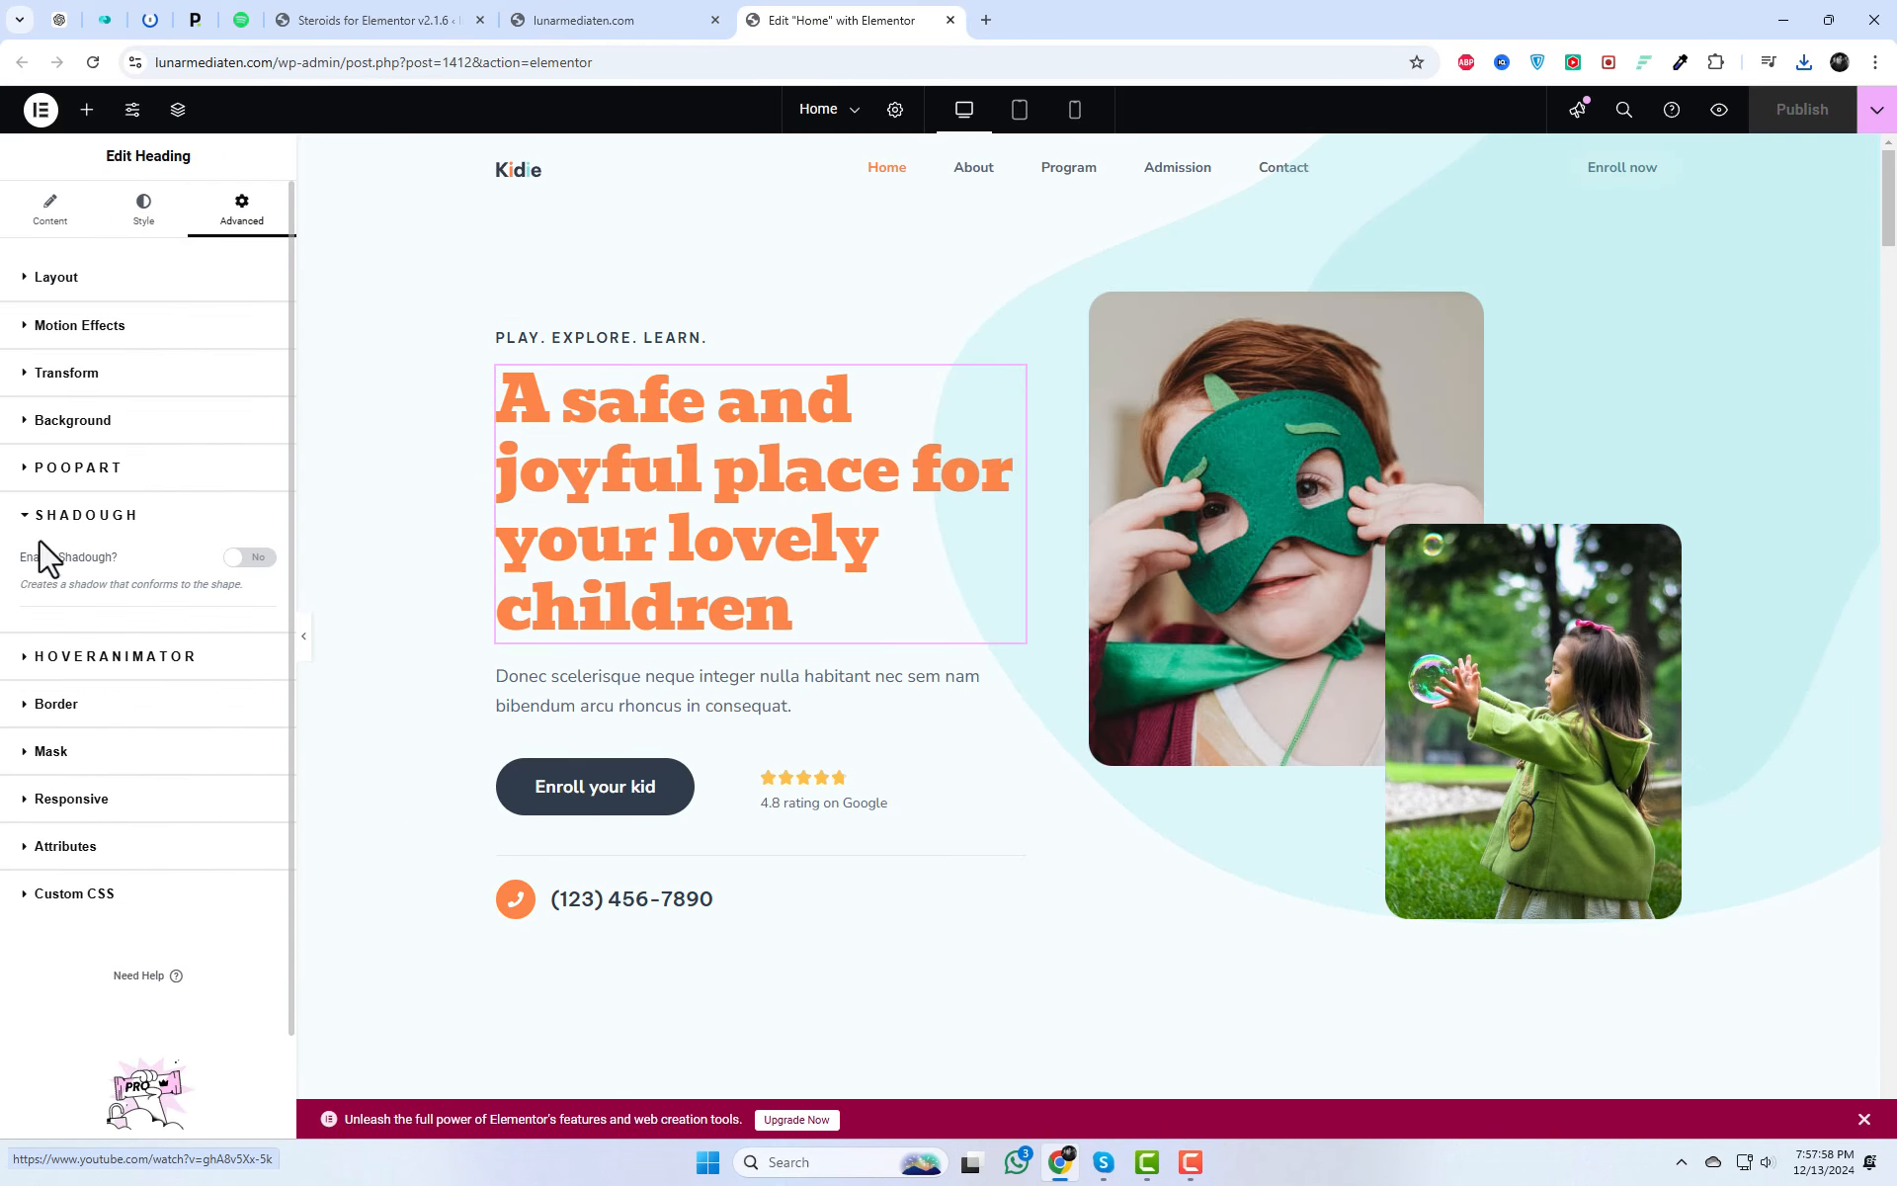
click(263, 558)
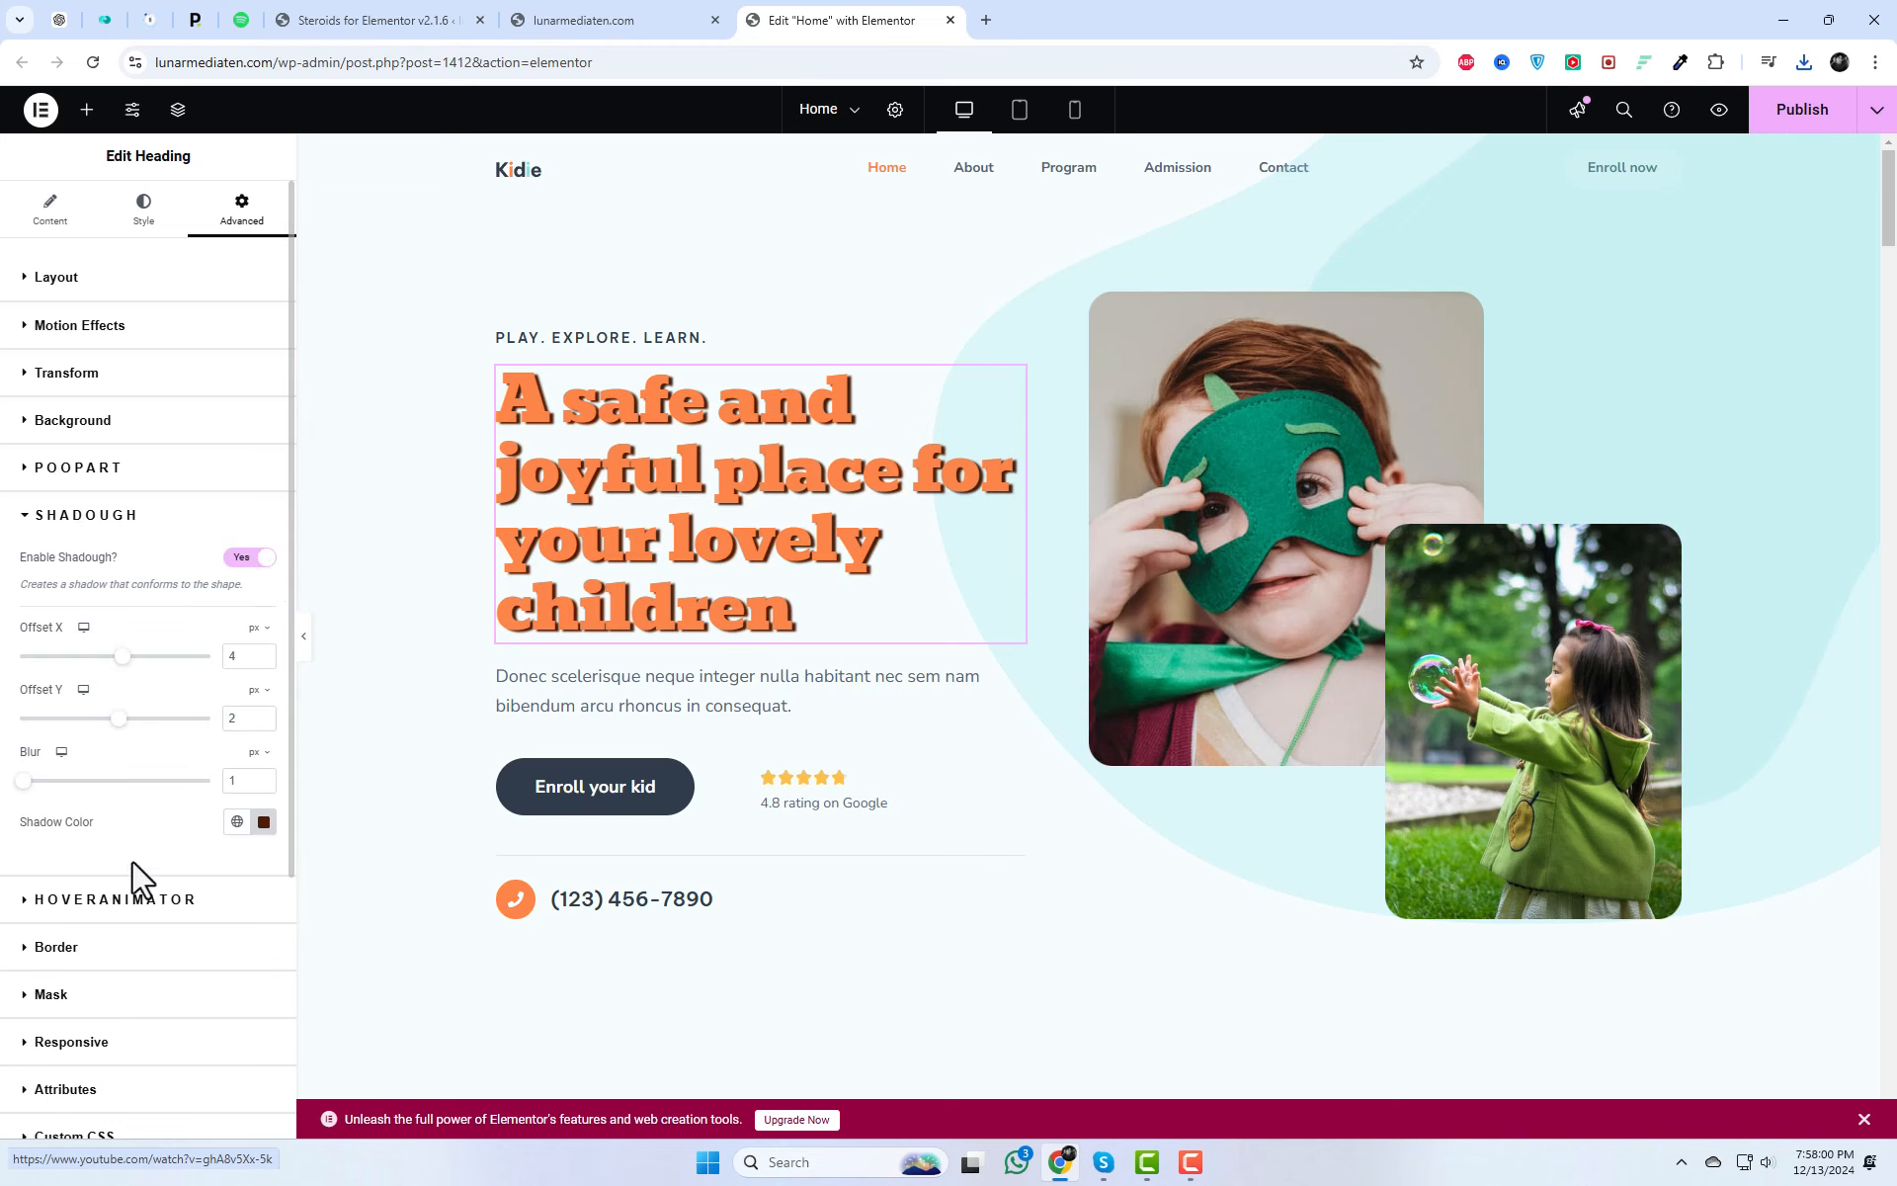
Step: Try shadow offsets of X 5 px and Y 3 px with a 2 px blur, and restore X 4, Y 2 and blur 1
scroll(123, 862, down, 2)
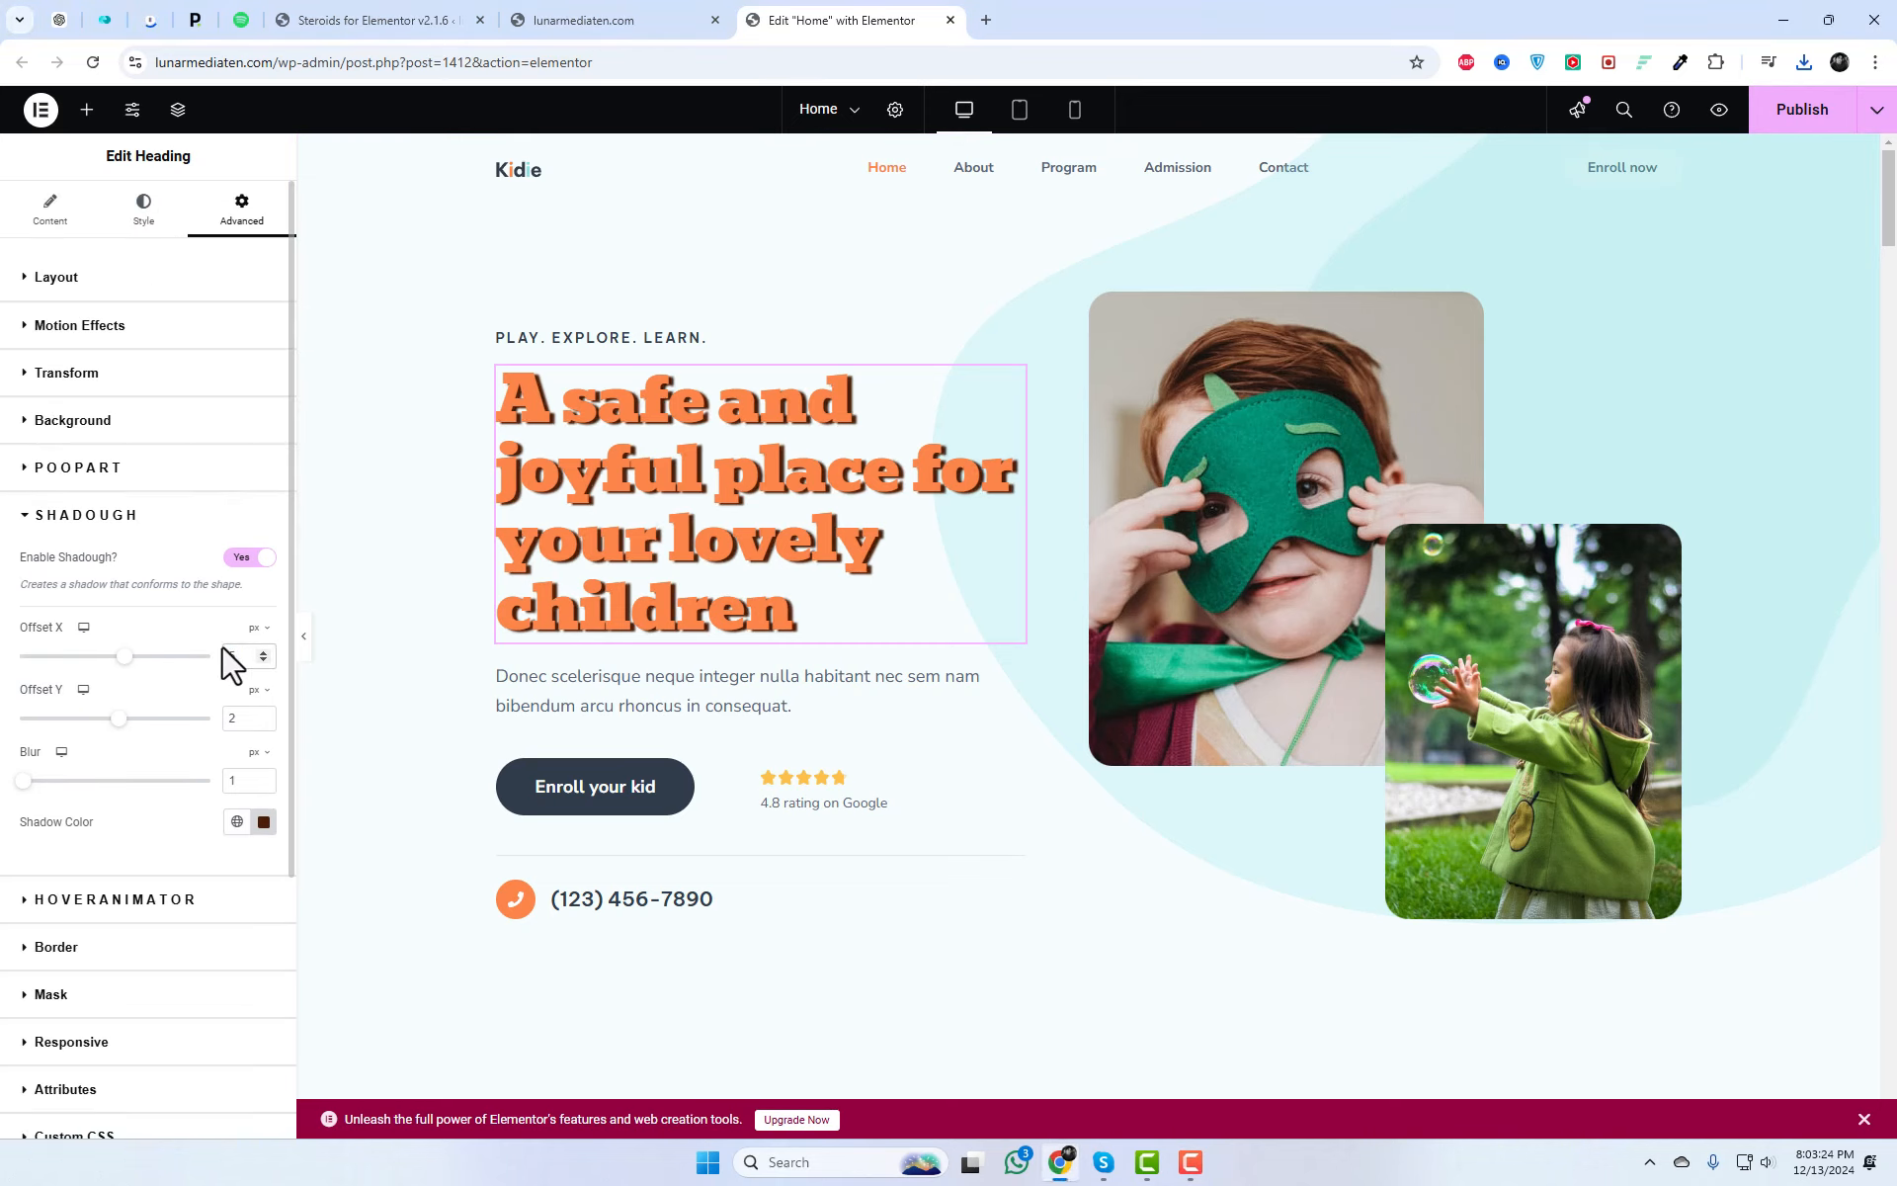
click(262, 715)
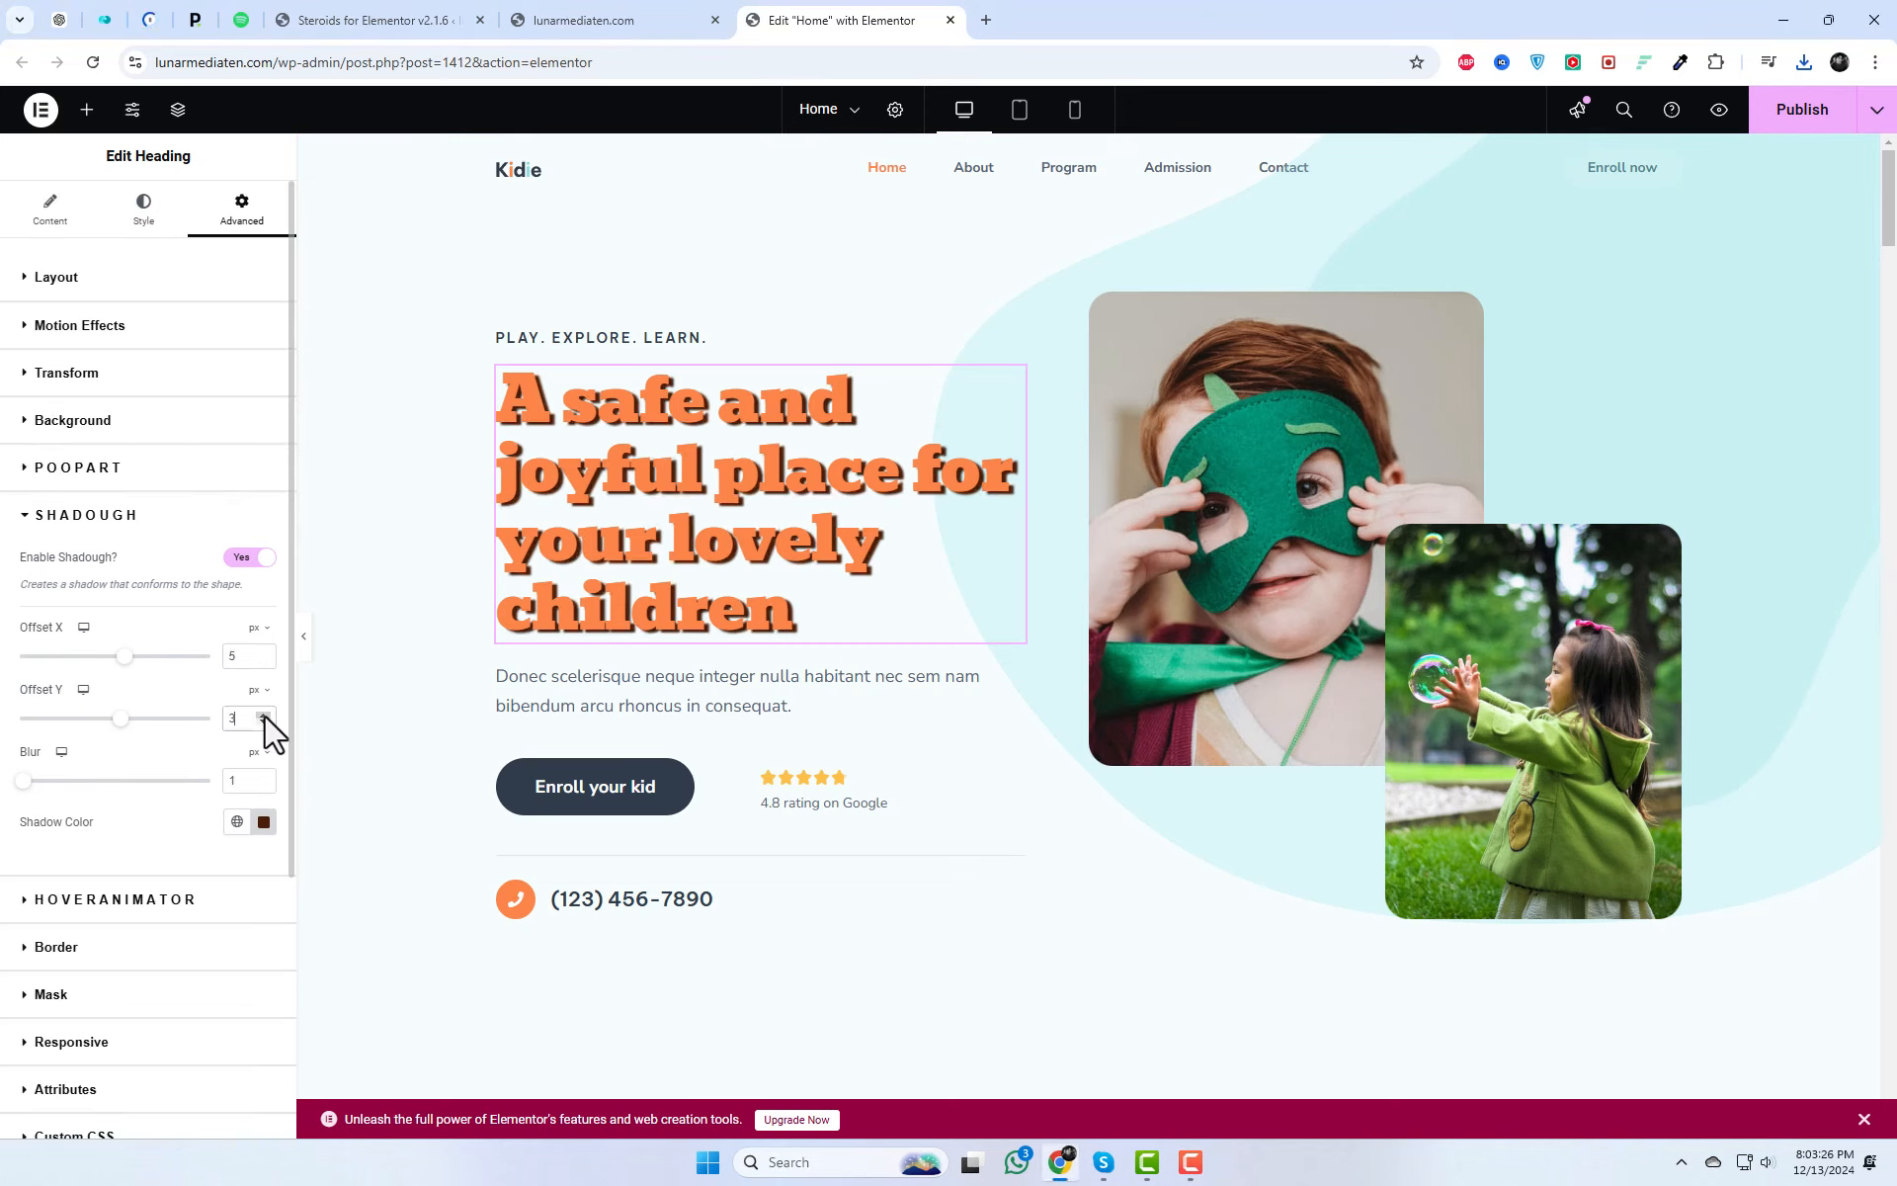
click(263, 714)
click(263, 723)
click(263, 777)
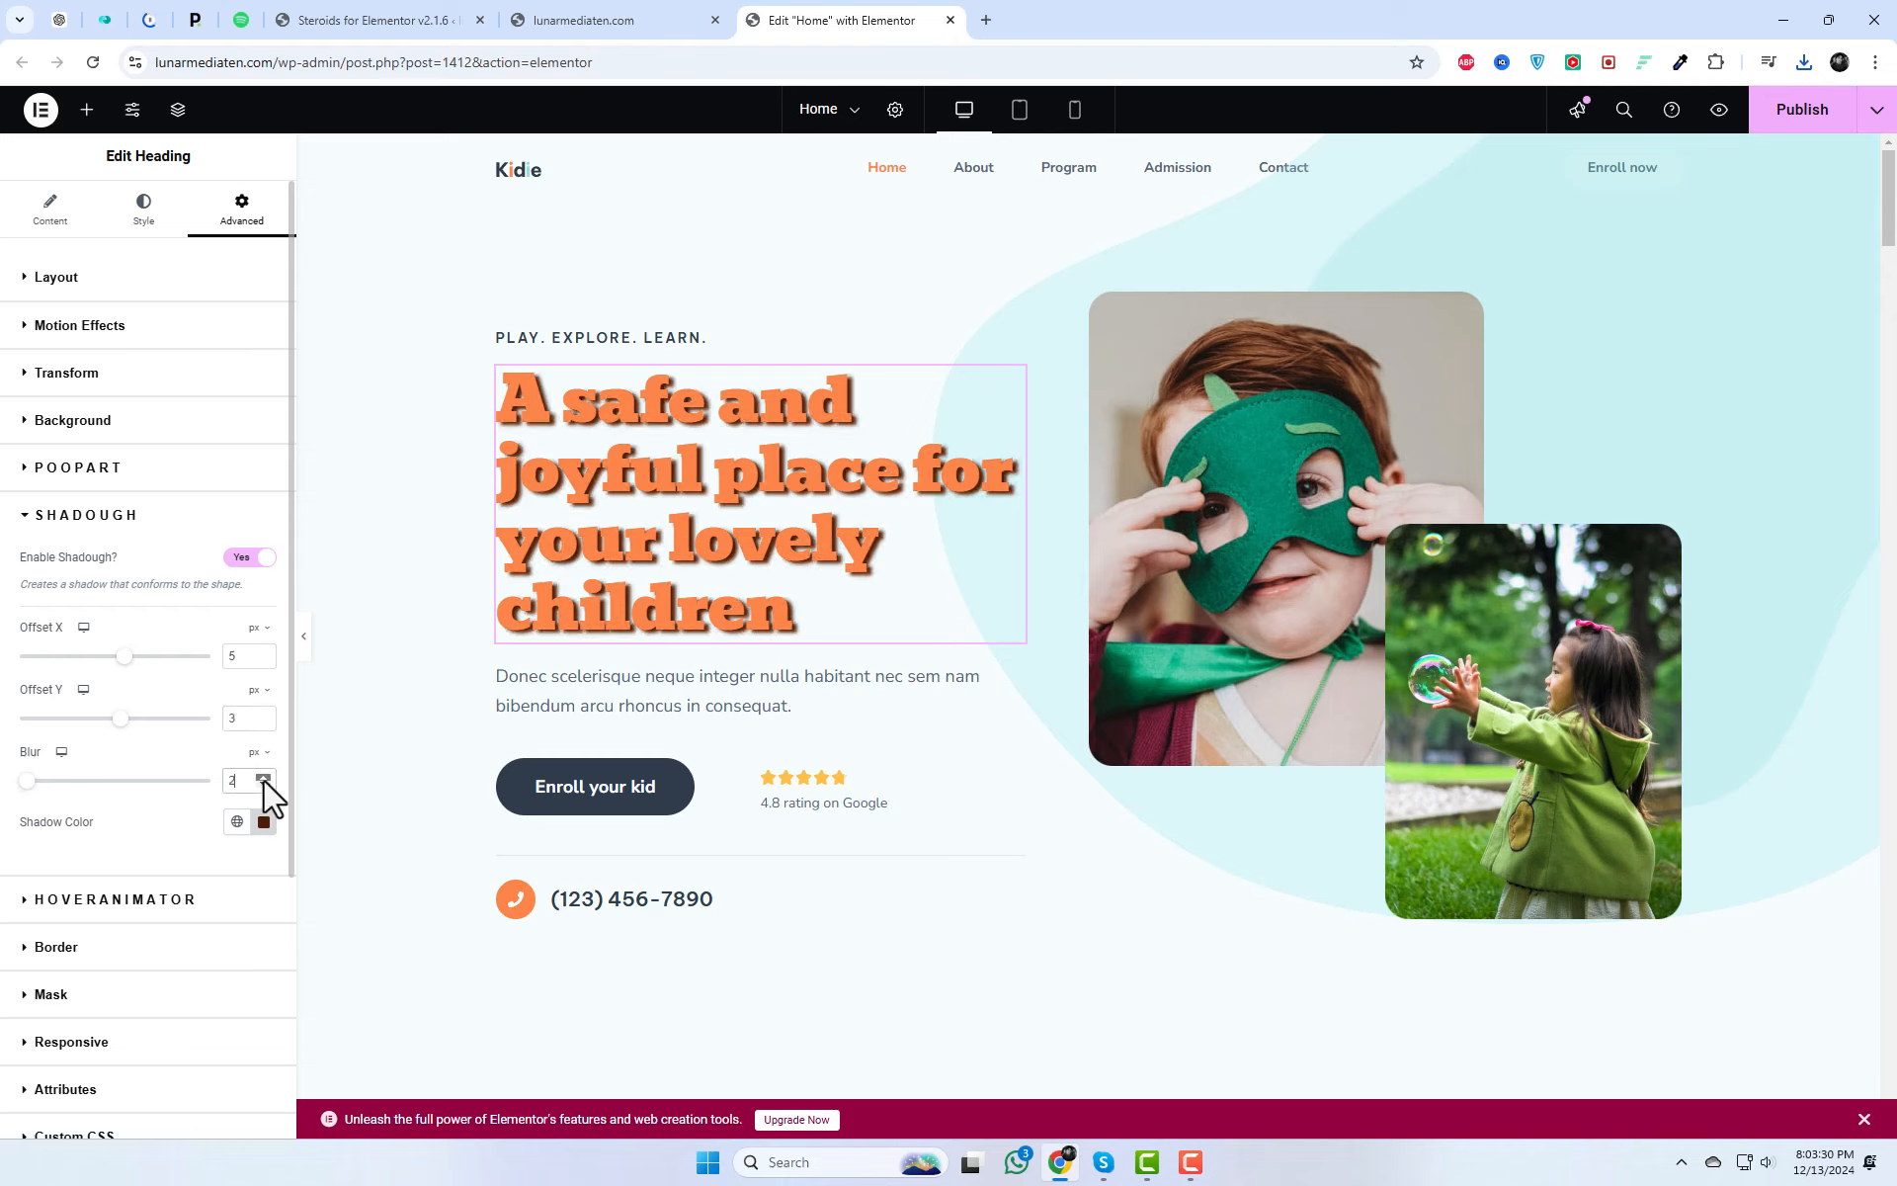
click(262, 777)
click(263, 784)
click(263, 785)
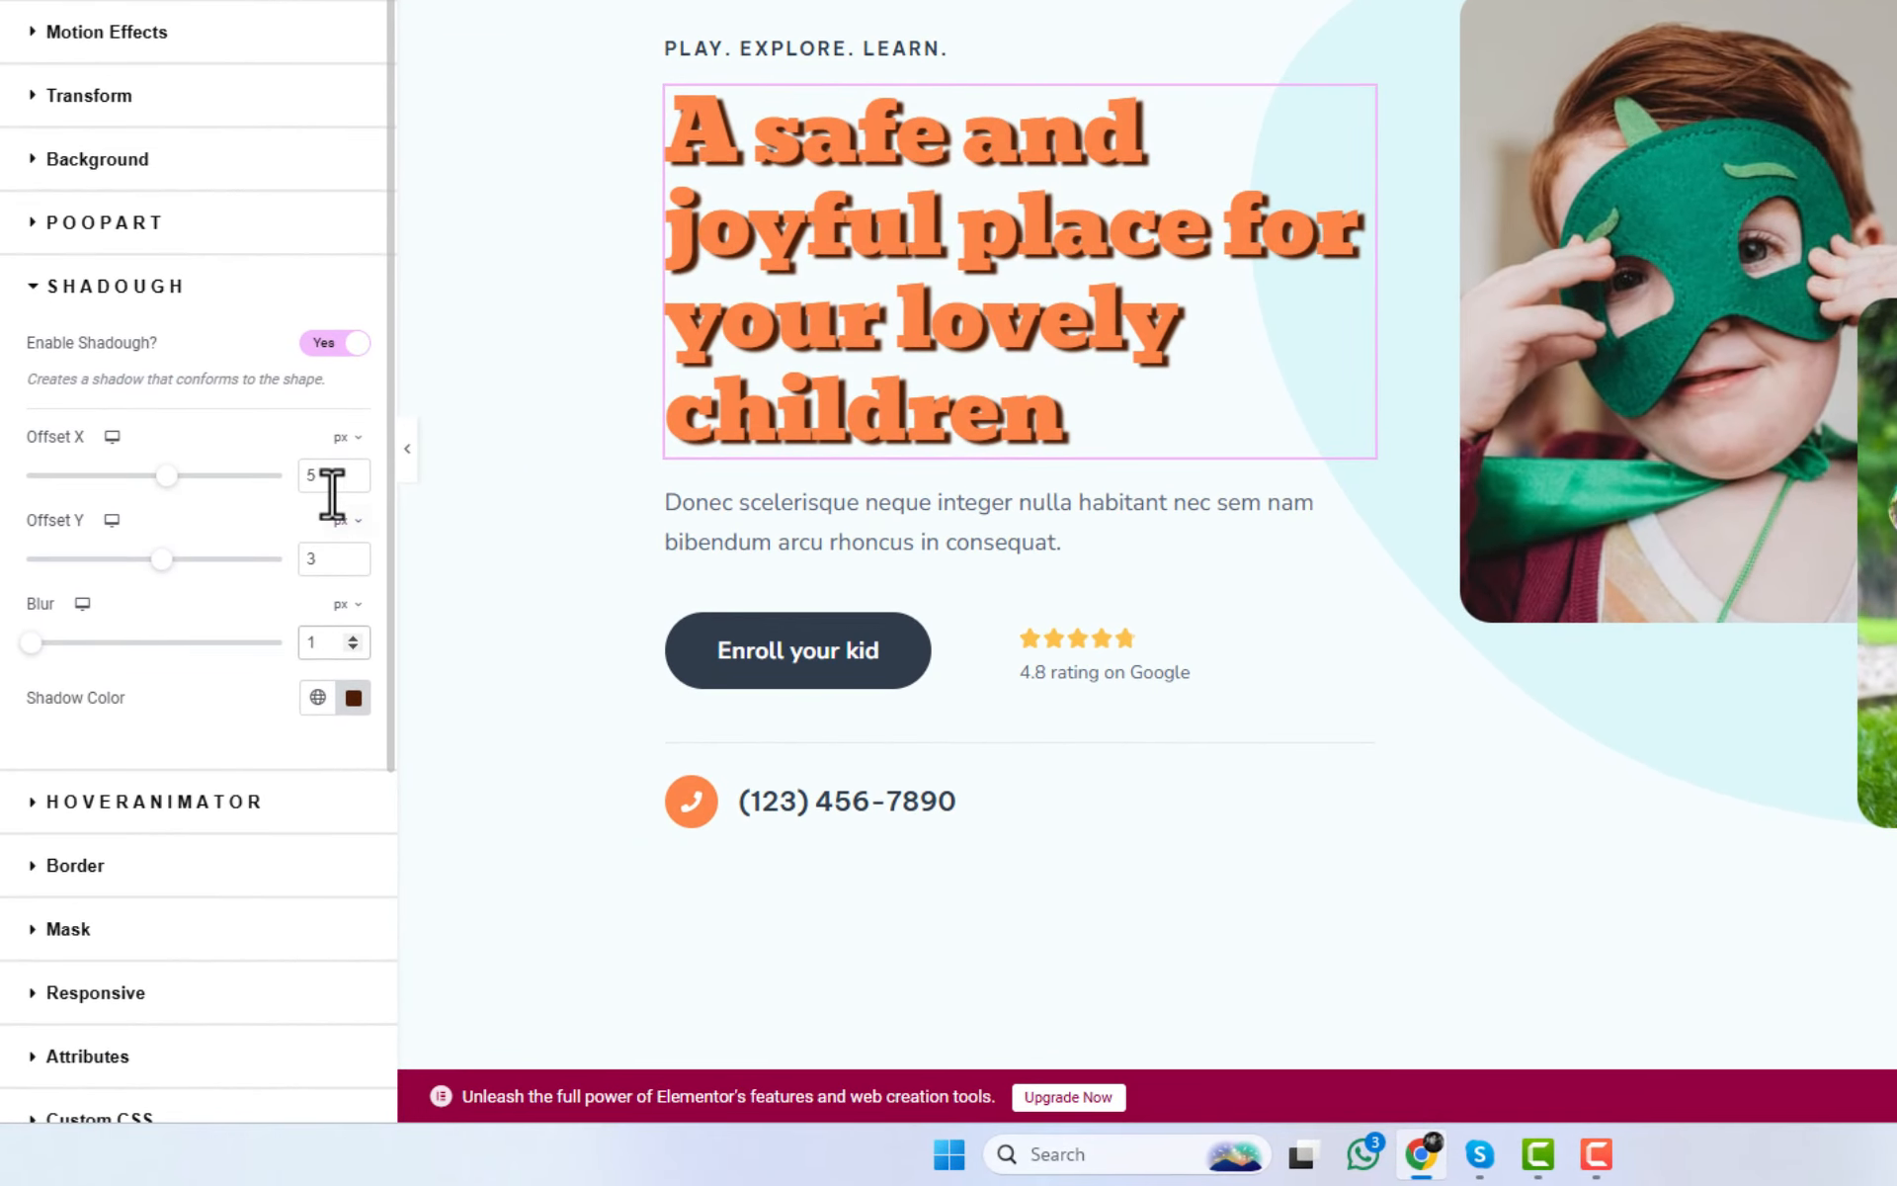
drag(246, 658, 215, 652)
text(4)
double_click(311, 559)
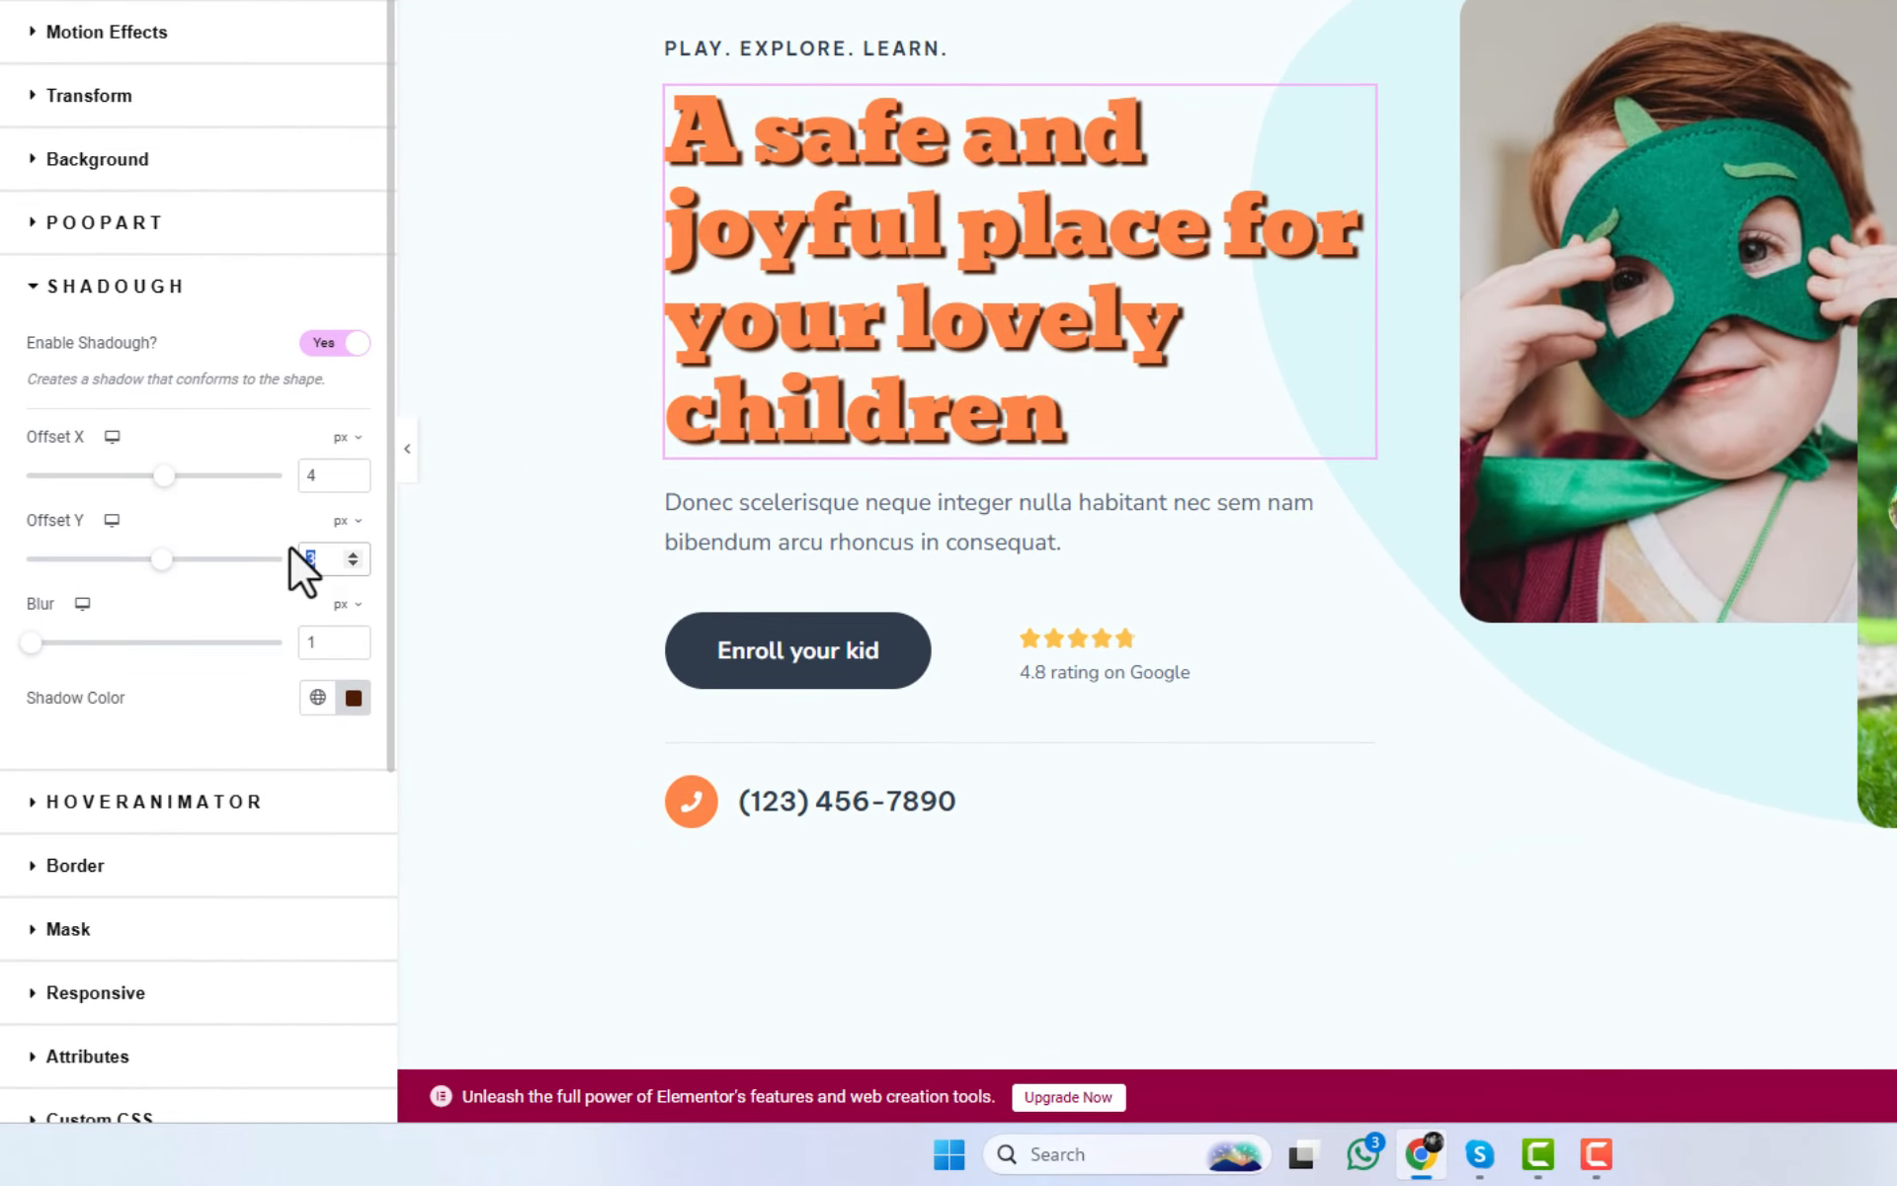
text(2)
Step: Darken the heading's shadow color to #291003E6 and set the shadow's Offset X to 5 px and Offset Y to 4 px
click(353, 703)
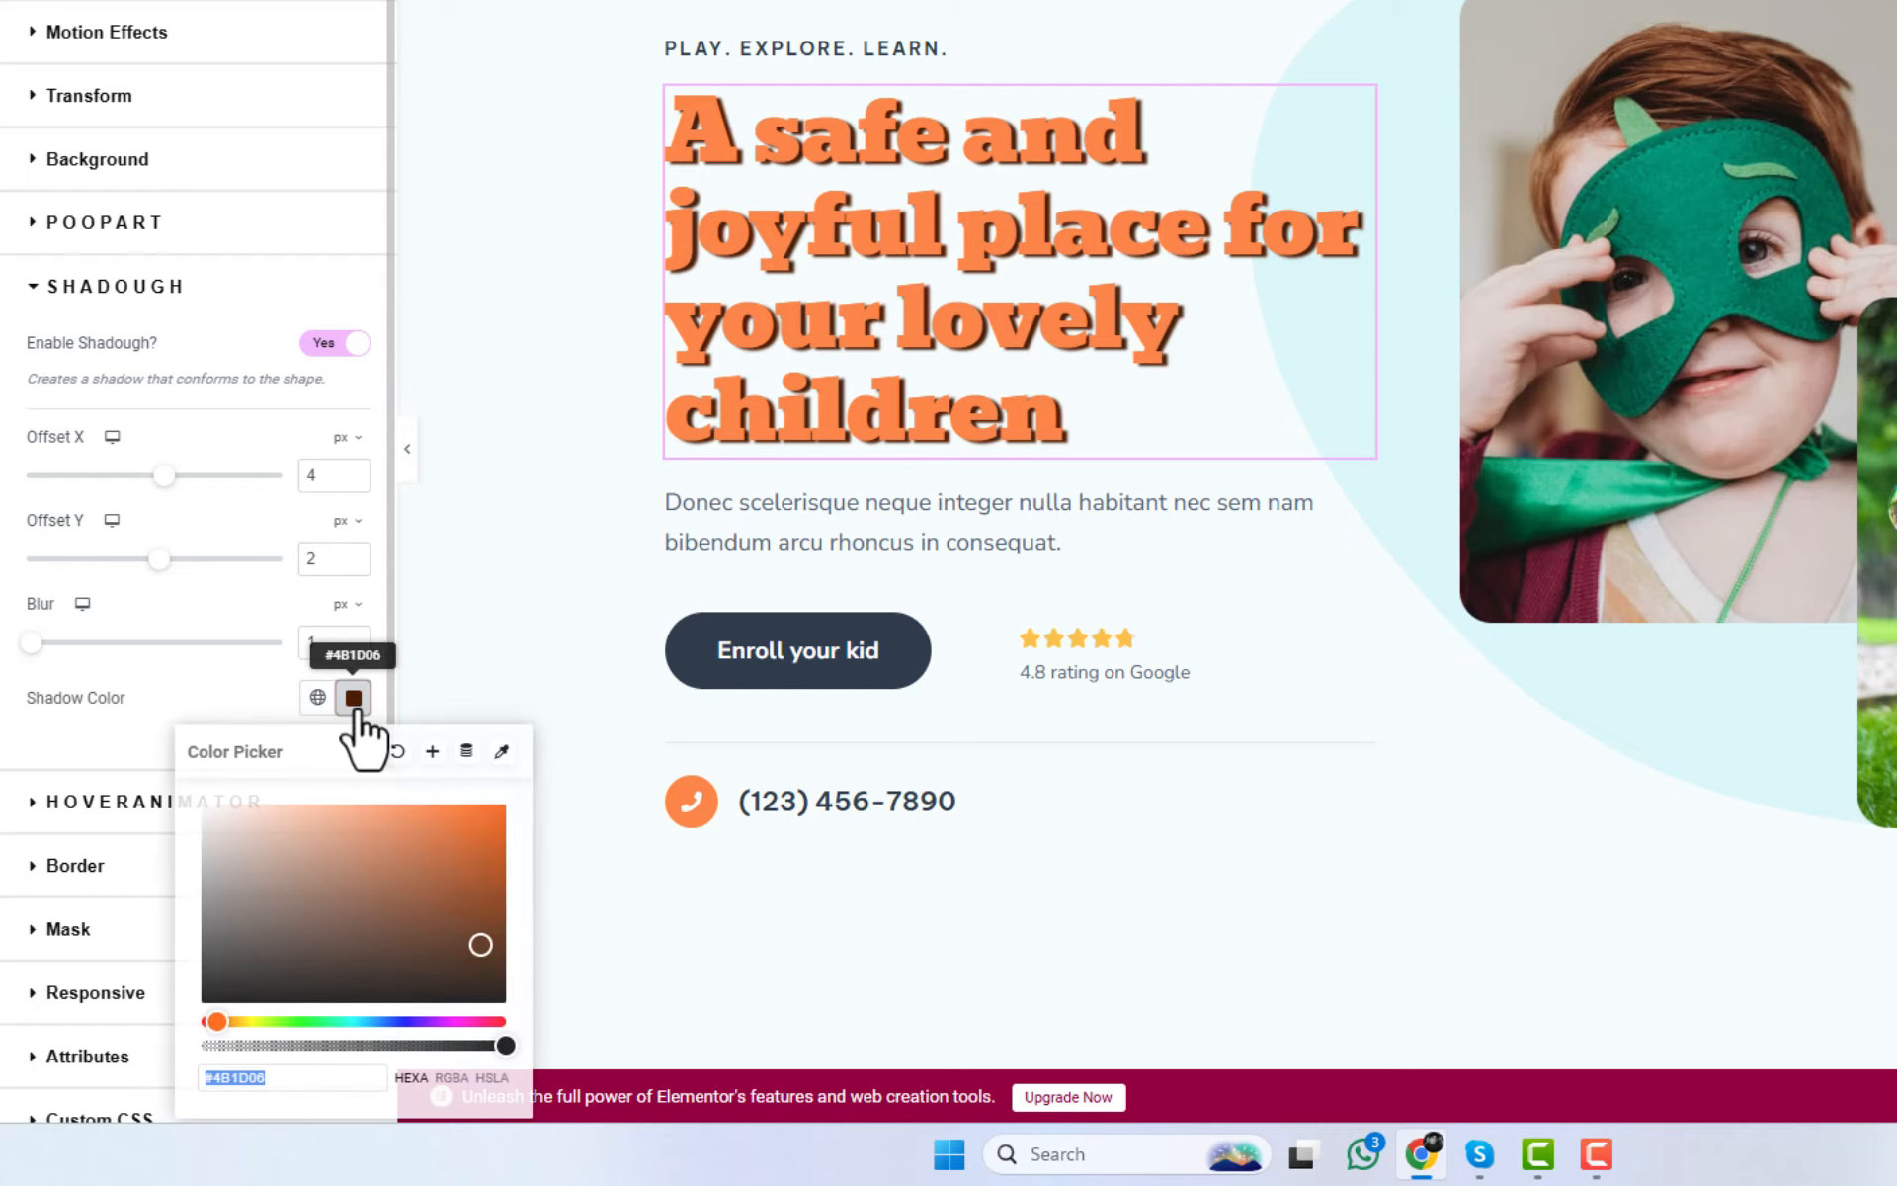
drag(479, 949, 475, 1064)
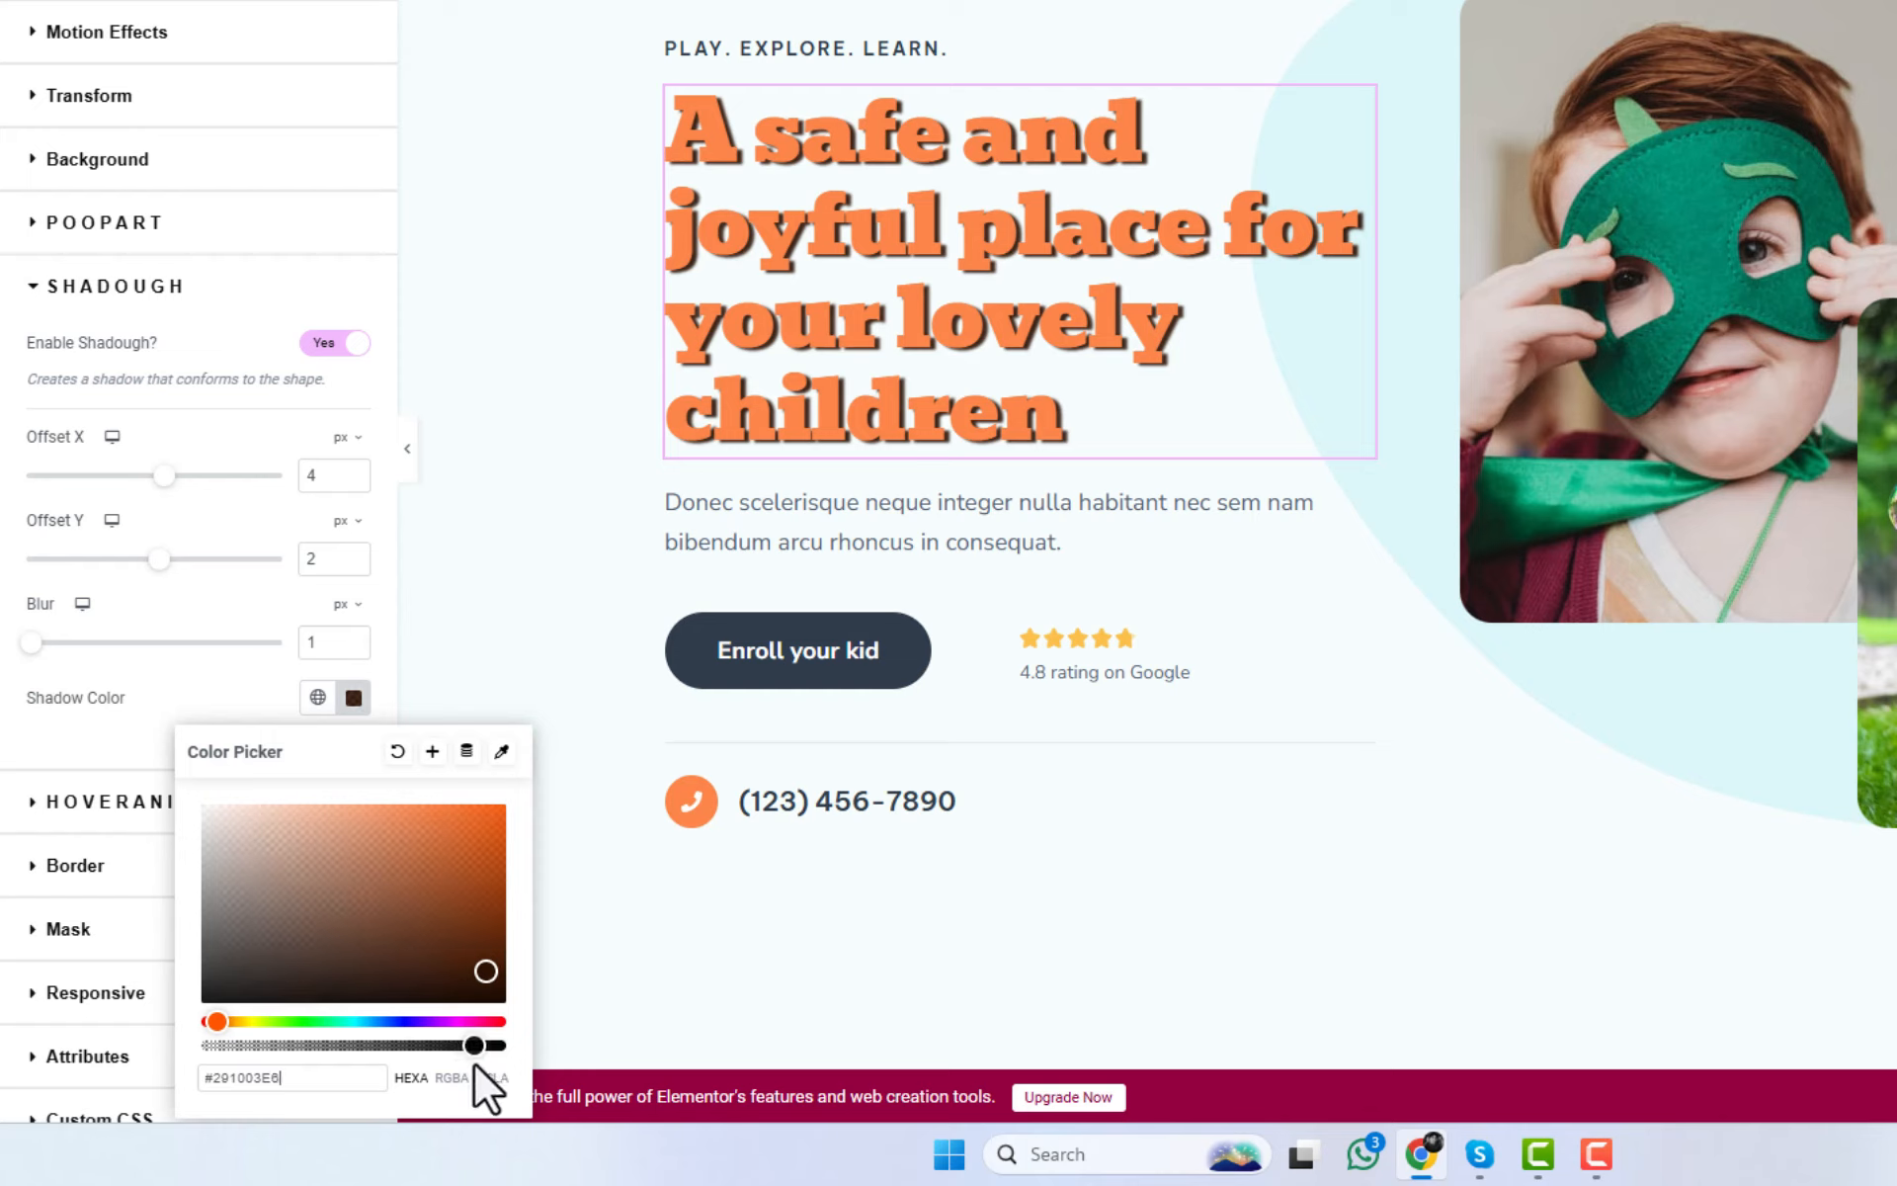
mouse_move(161, 561)
mouse_down()
mouse_move(247, 565)
mouse_move(165, 593)
mouse_up()
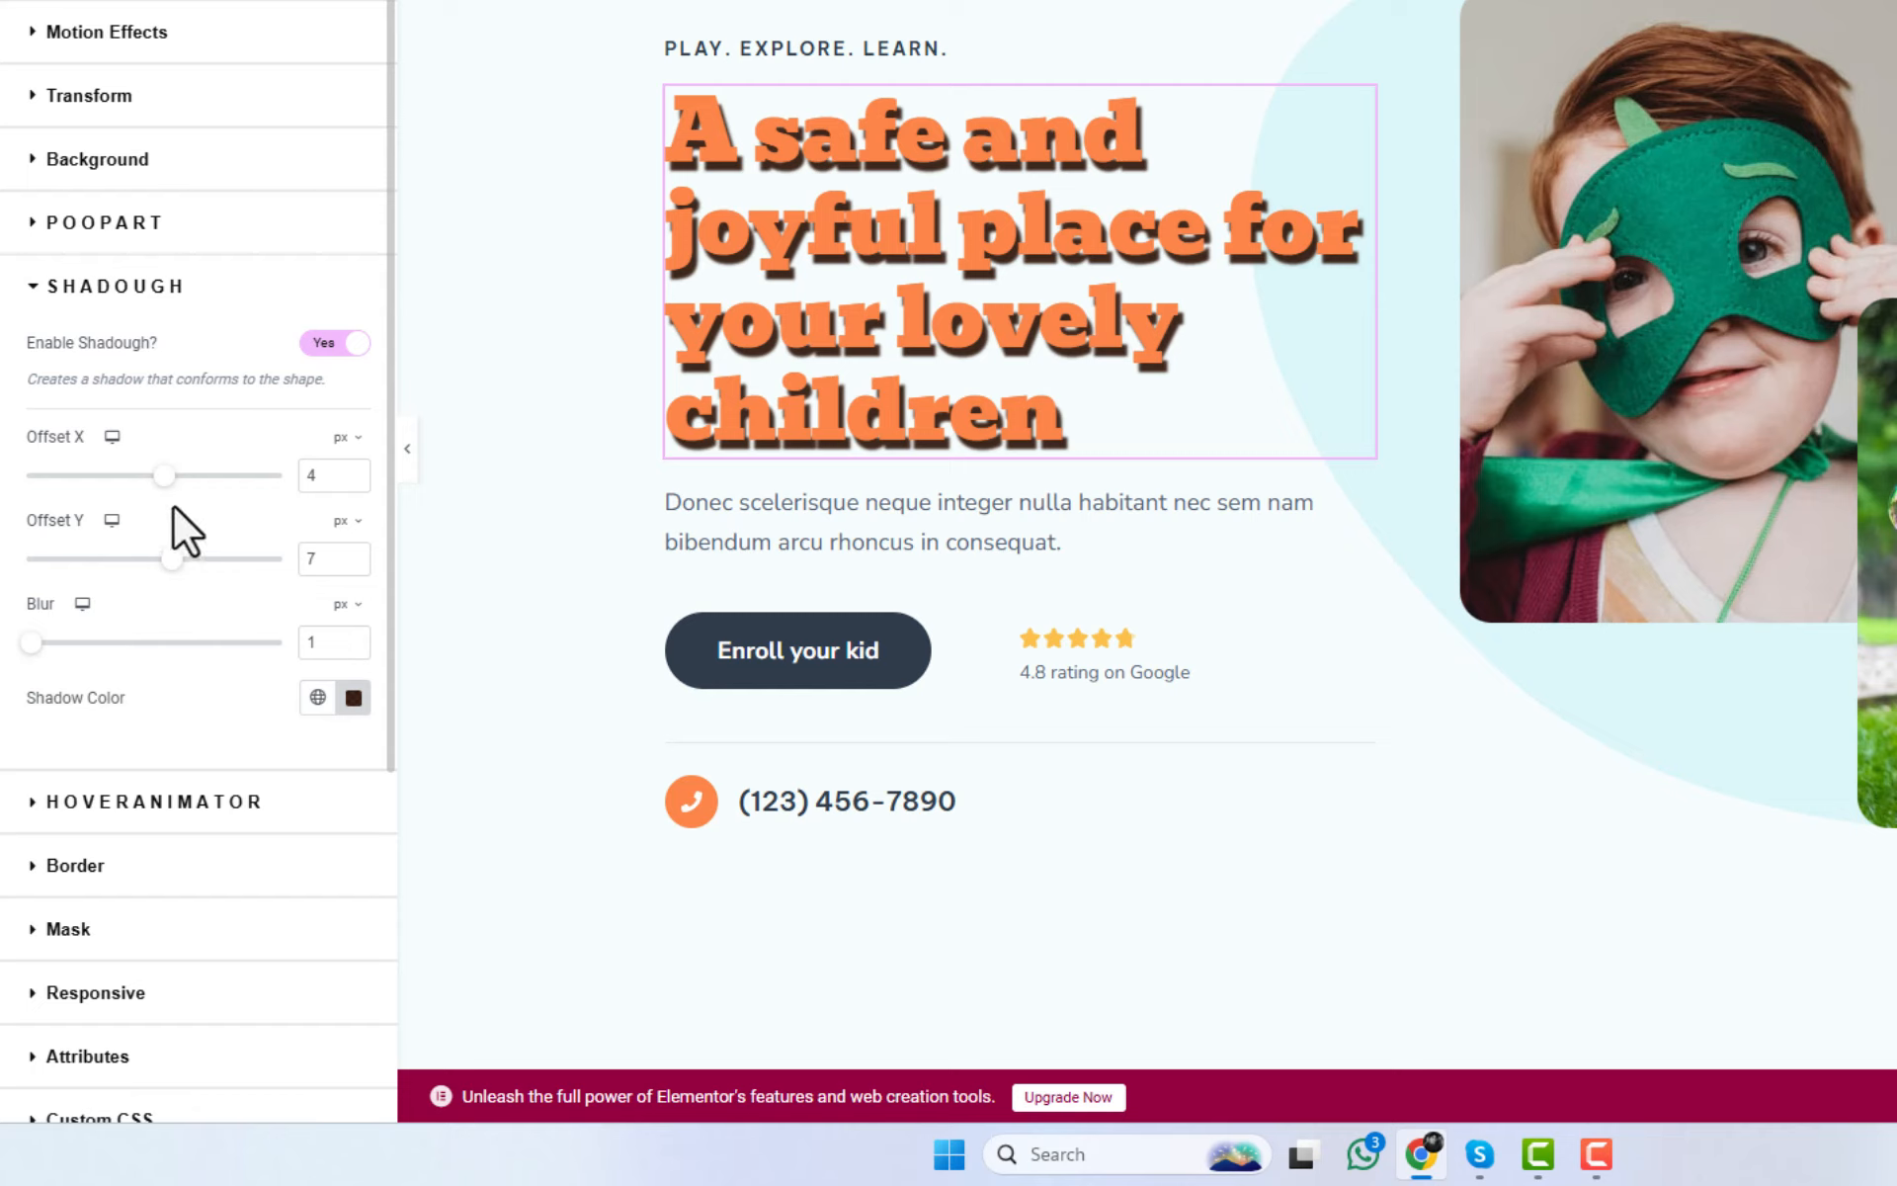
drag(164, 476, 164, 479)
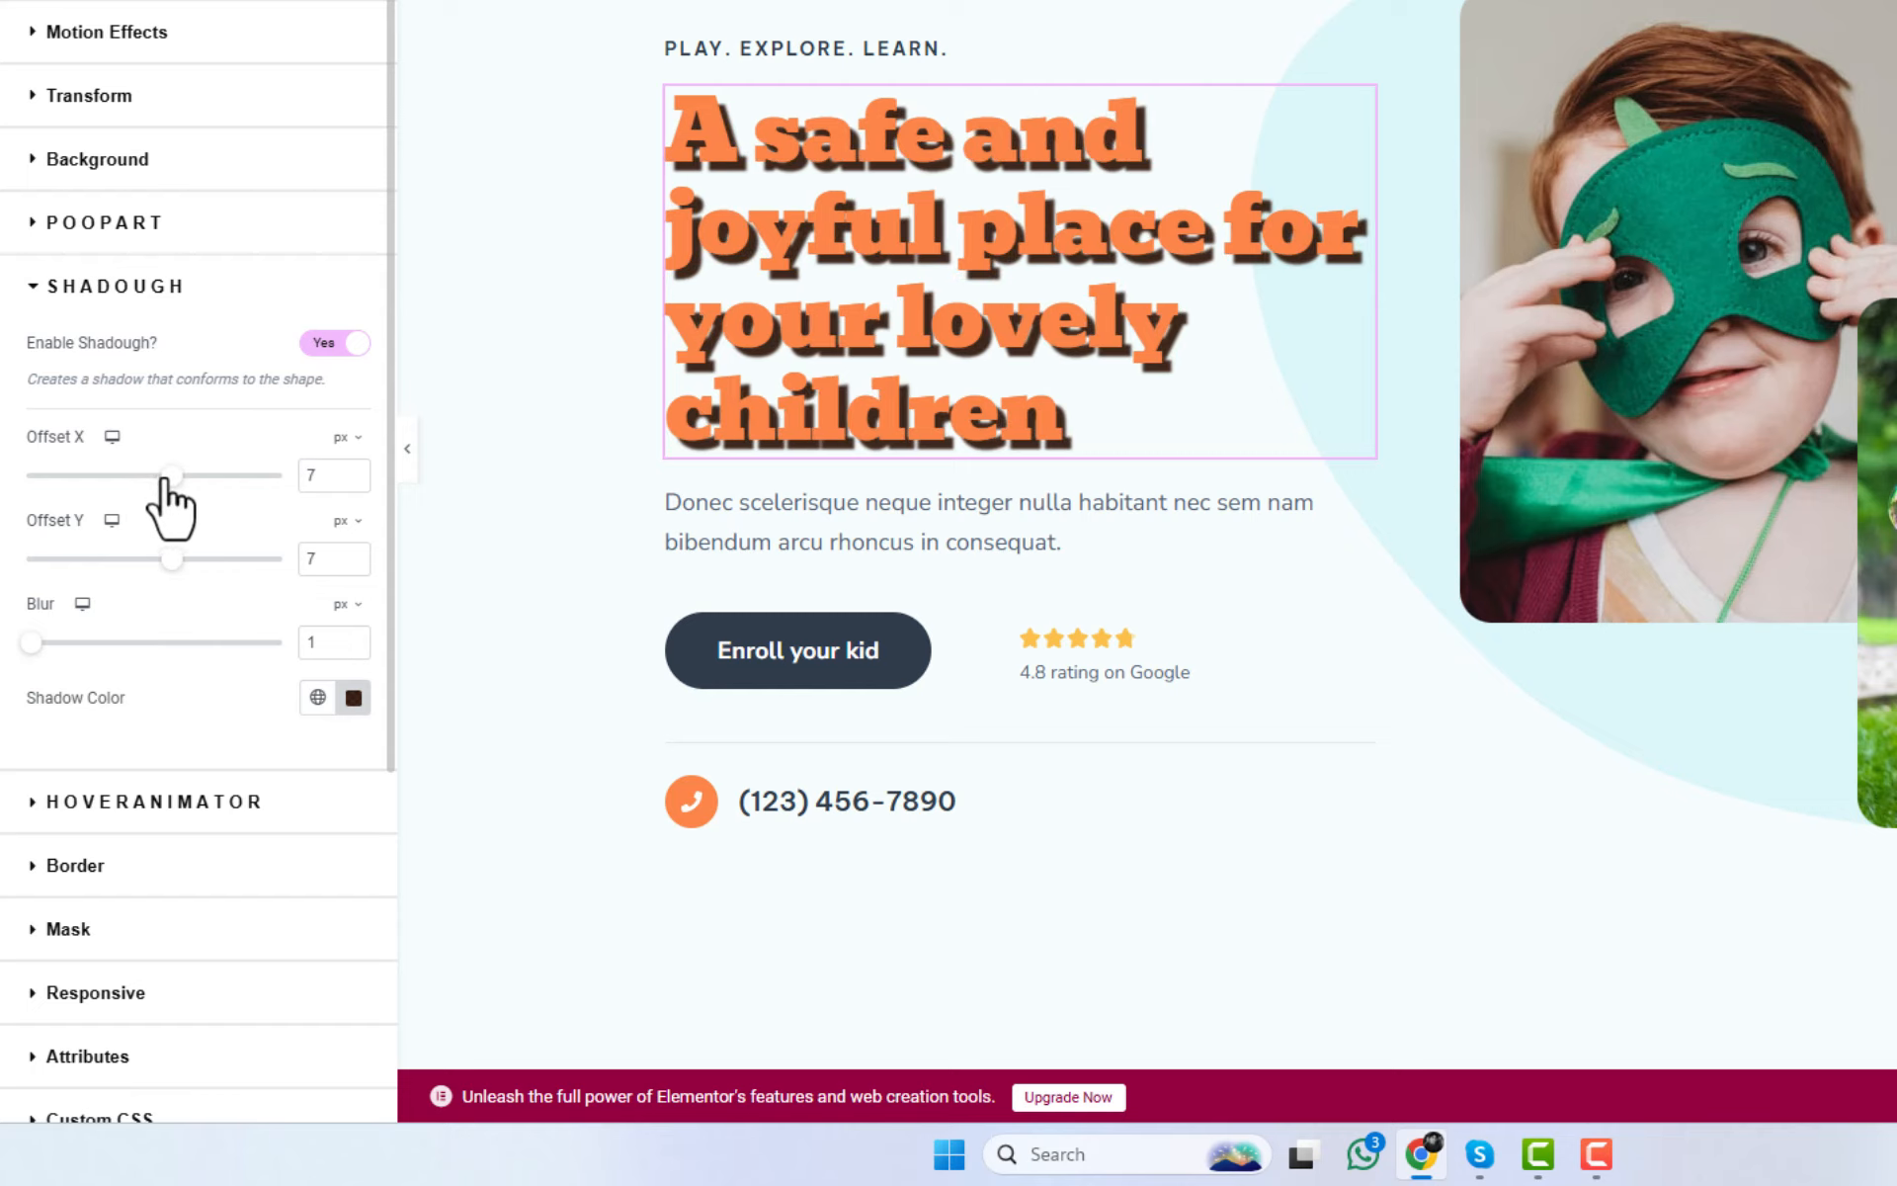
drag(173, 561, 167, 563)
Step: Raise the opacity of the heading's shadow color to get #291003F0
click(353, 698)
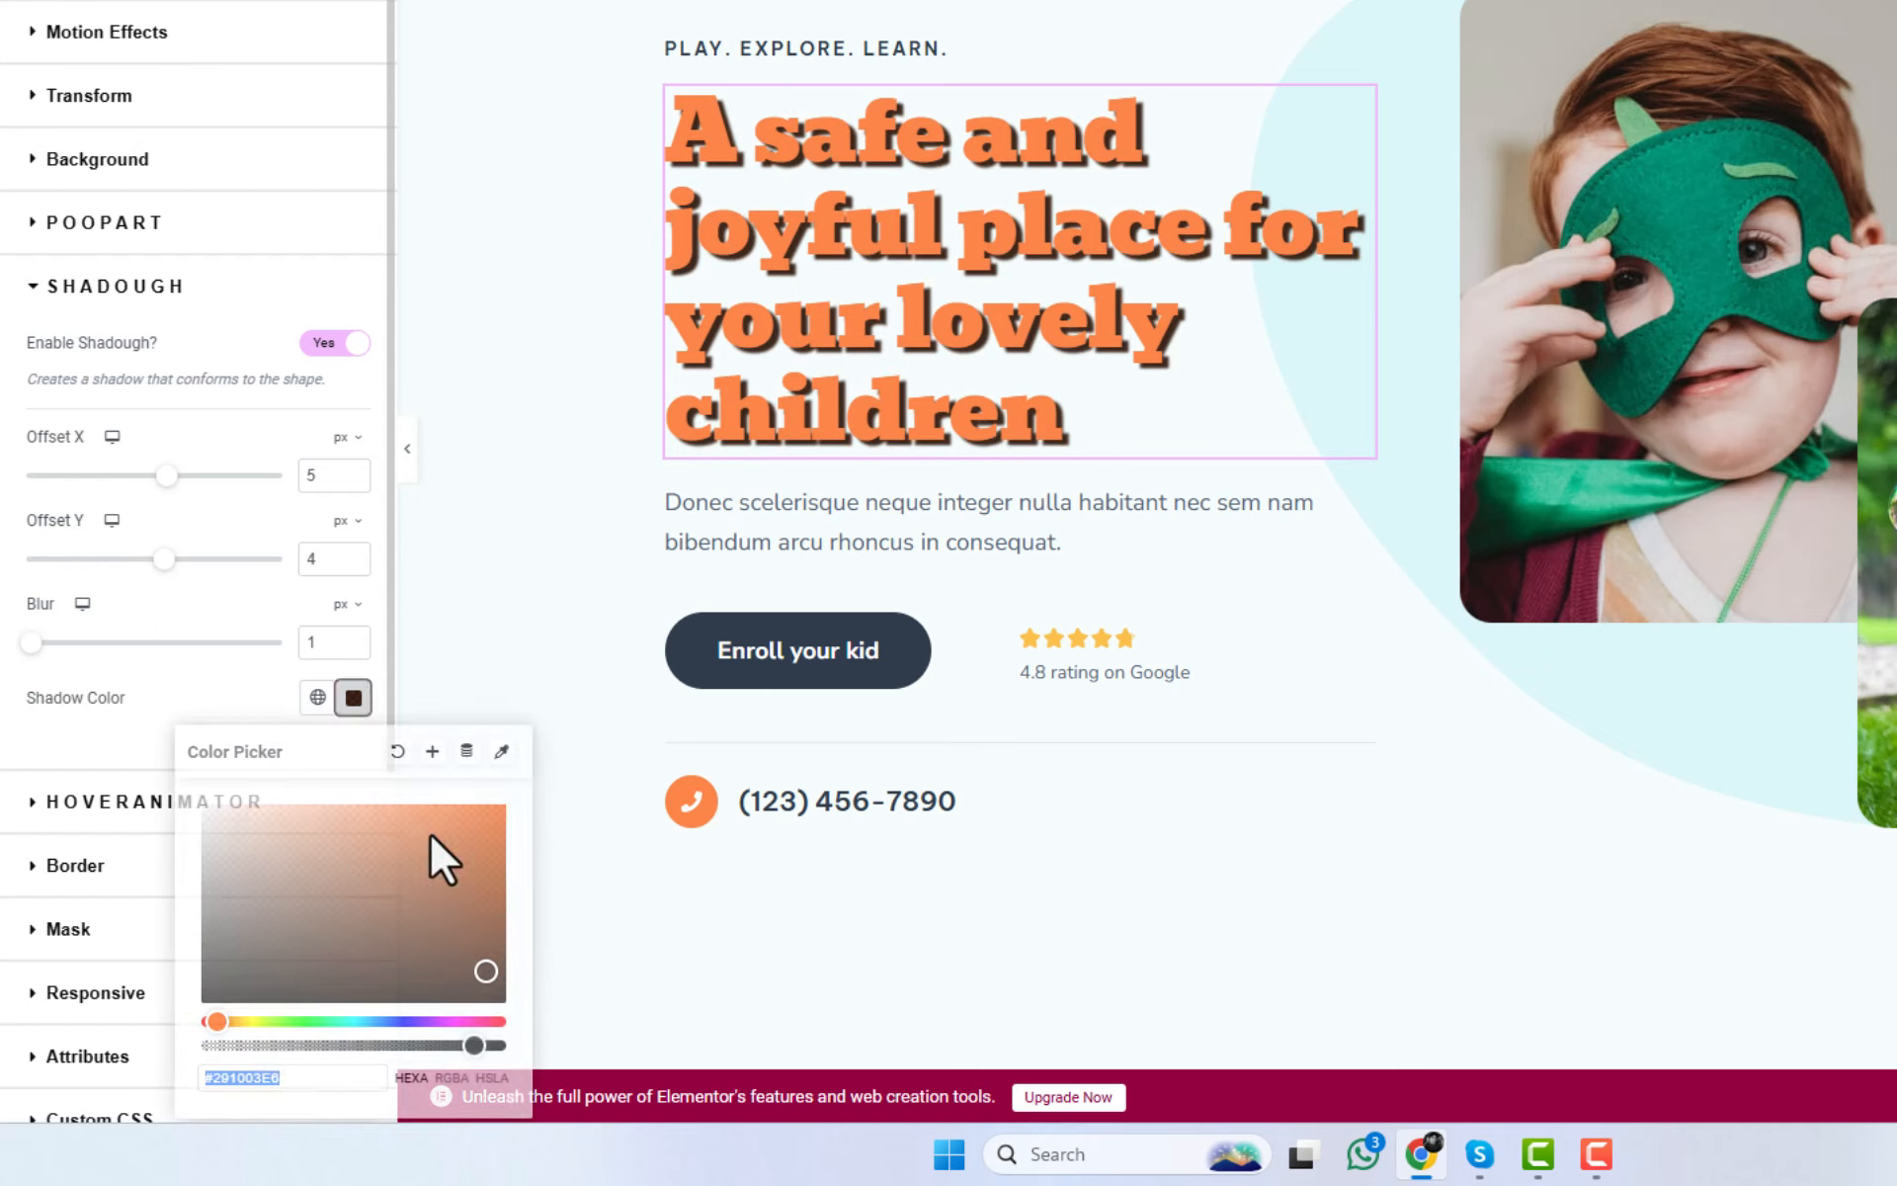
drag(465, 1020, 485, 1028)
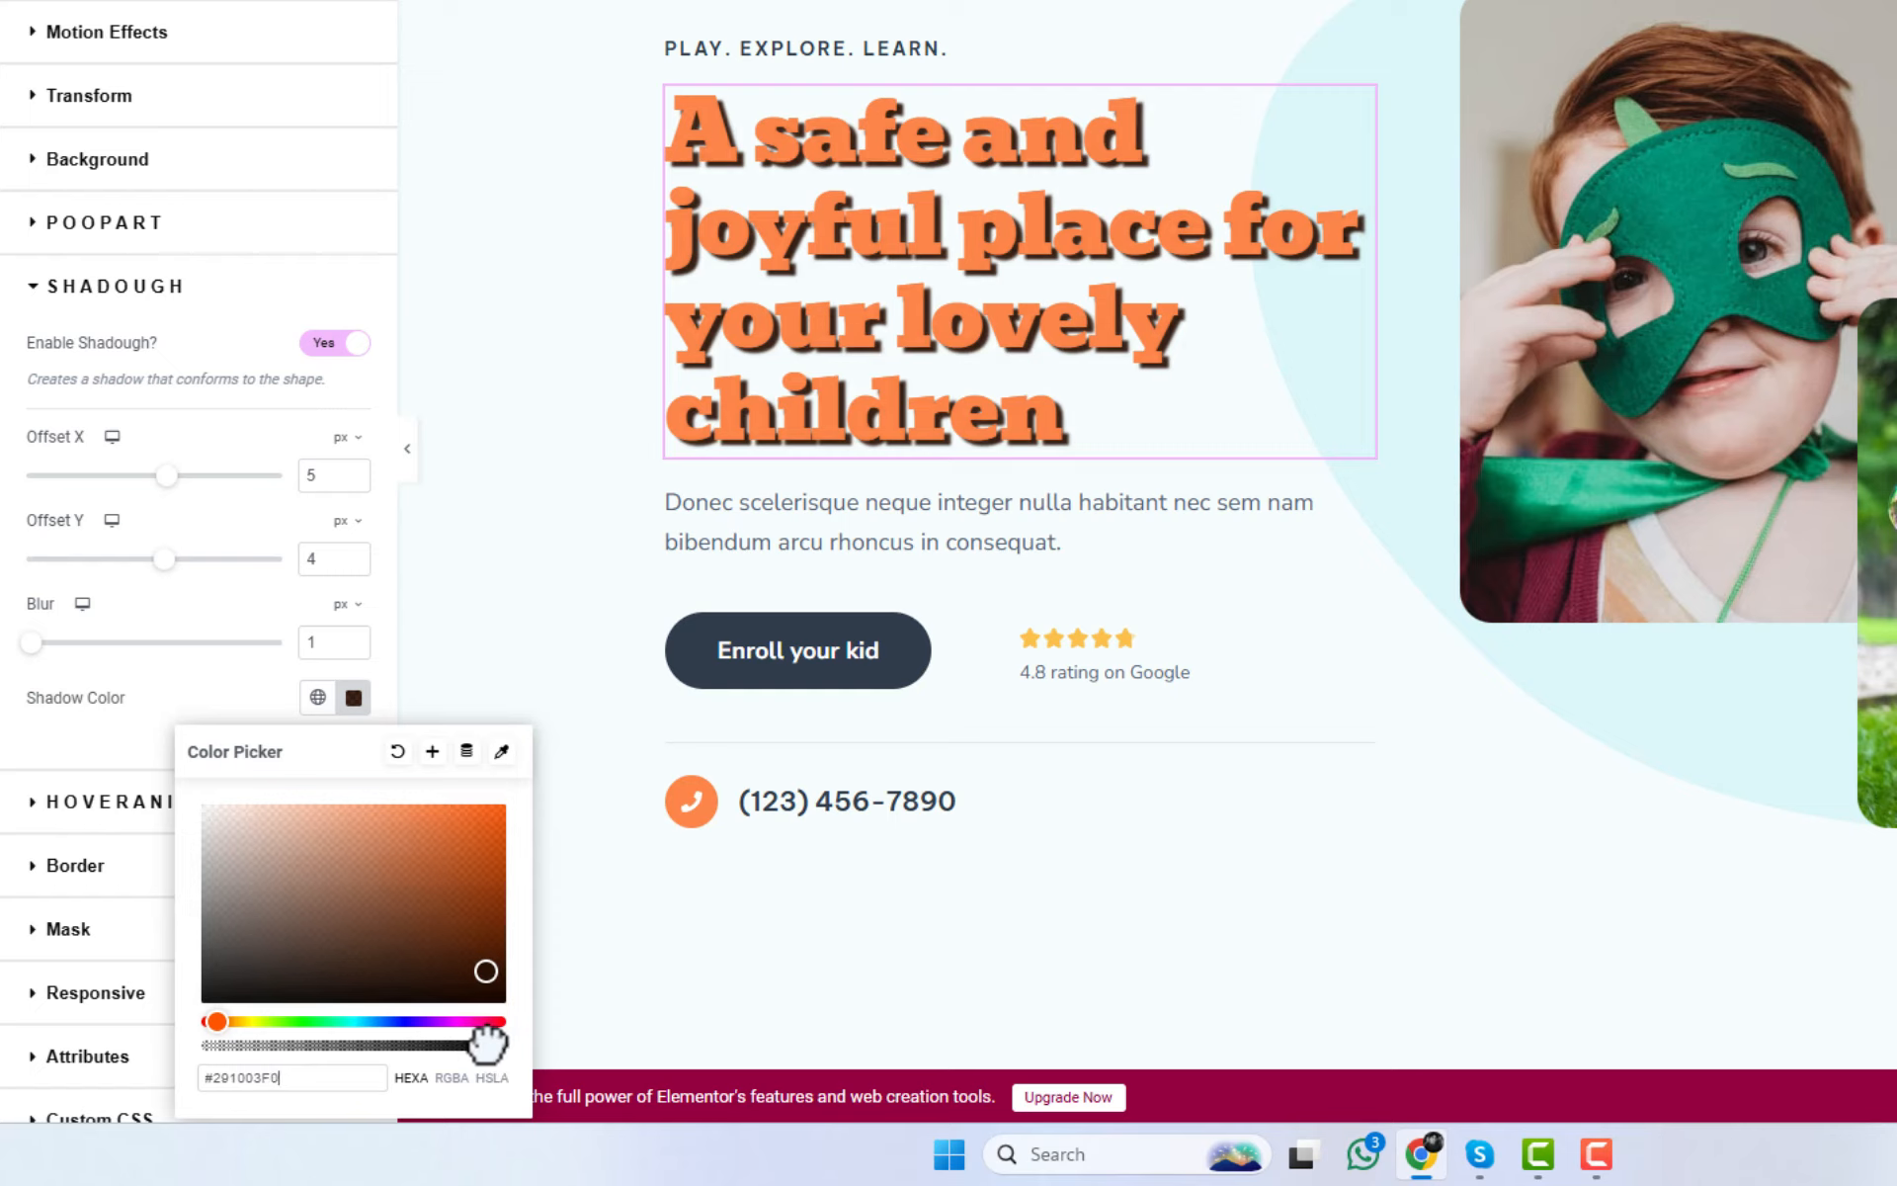
click(229, 429)
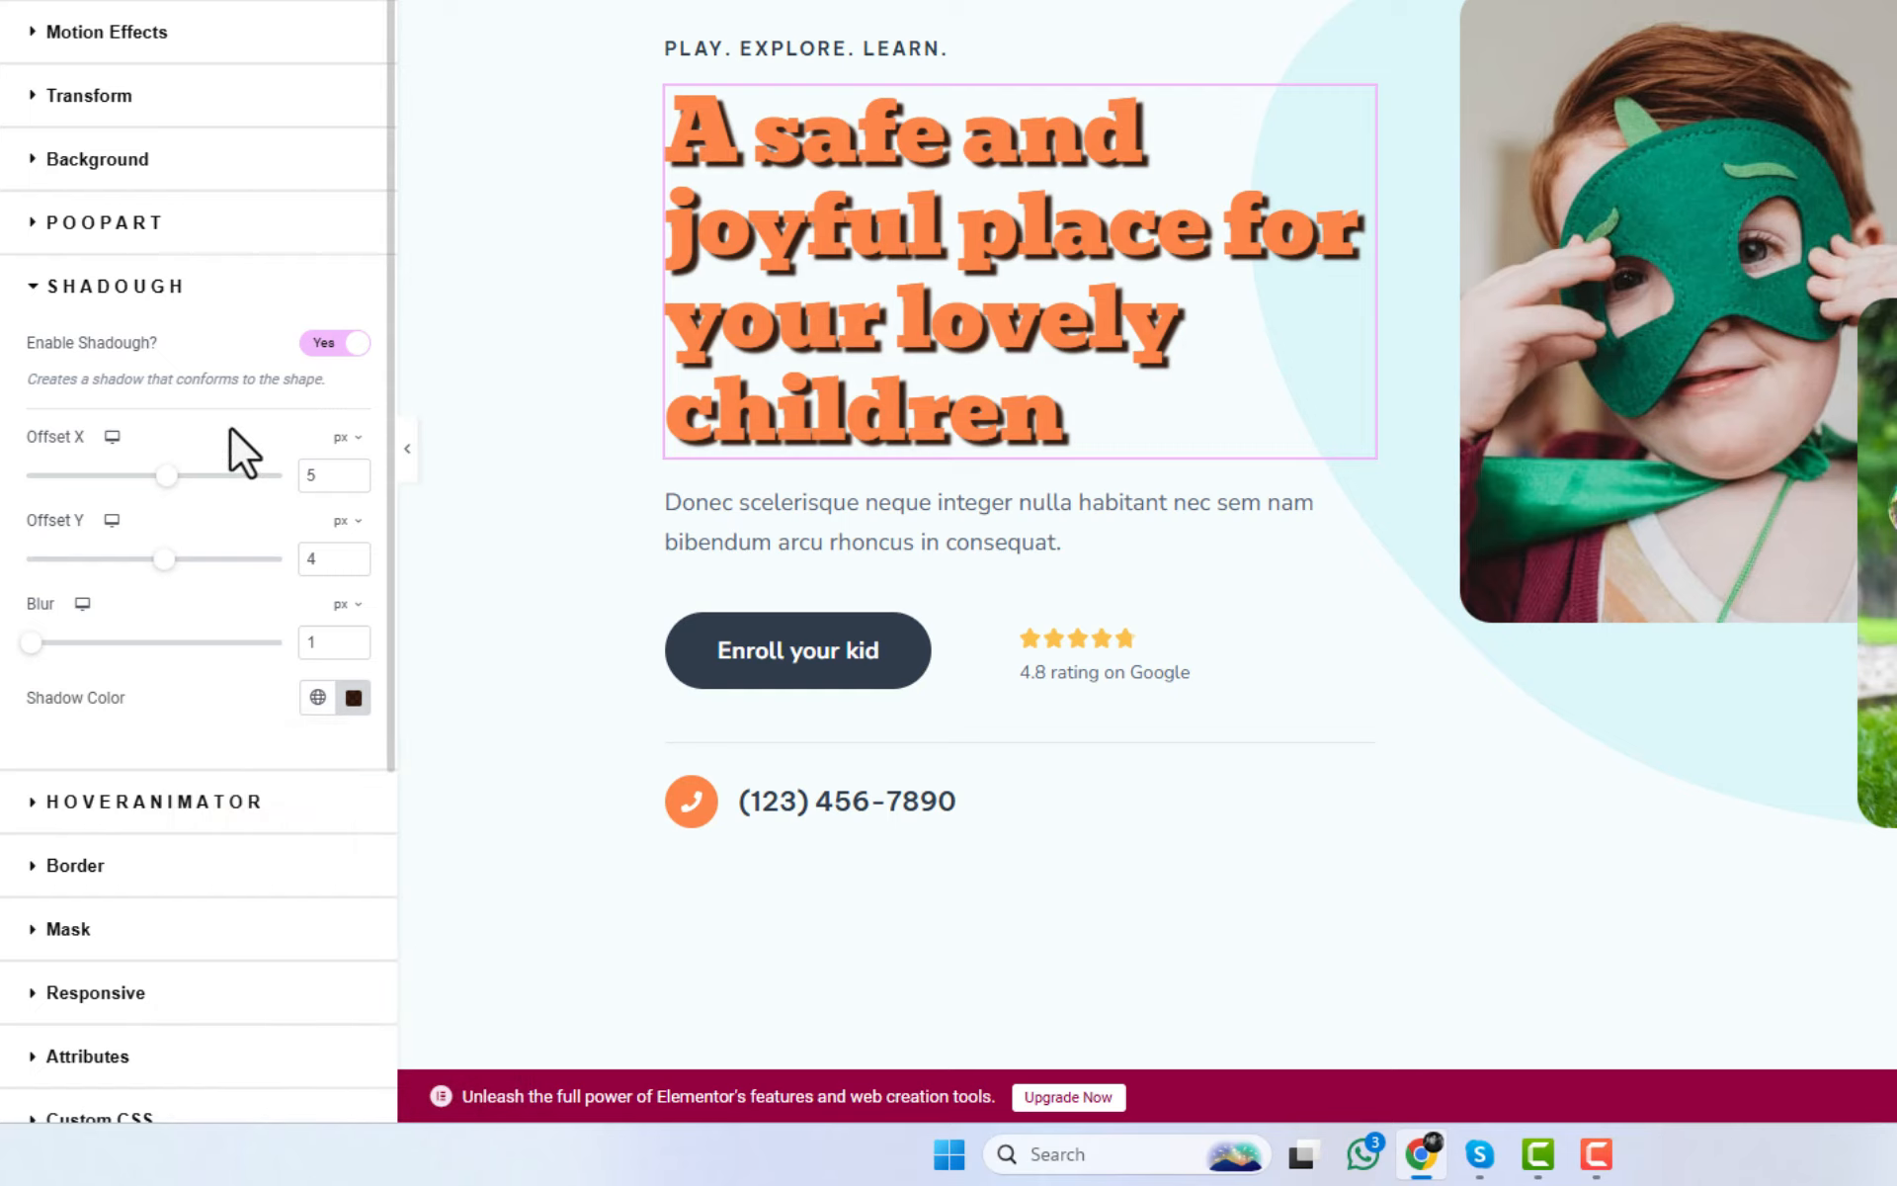
Step: Try the shadow with Offset Y at 2 px and Offset X at 3 px, and restore them to 4 px and 5 px
click(352, 563)
click(352, 563)
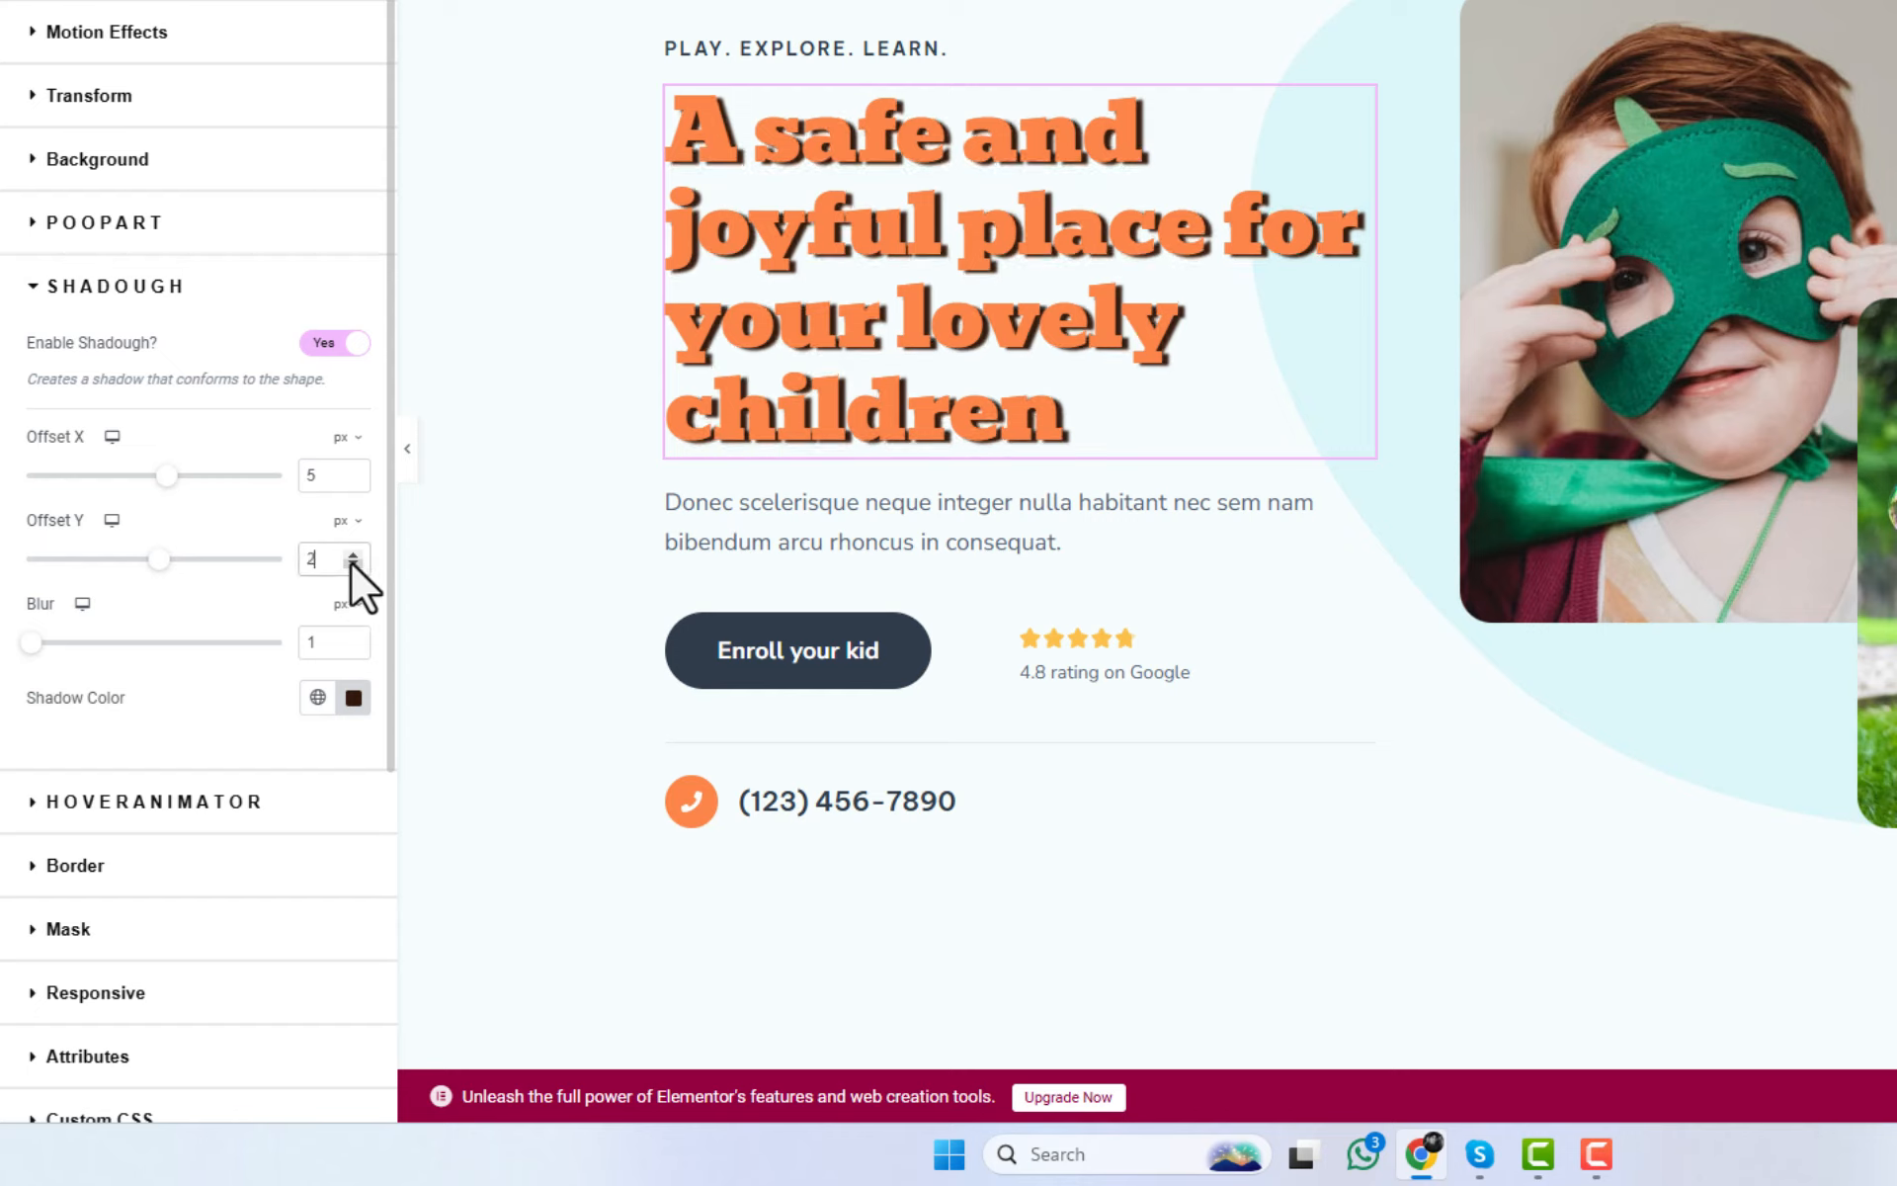
click(356, 484)
click(355, 484)
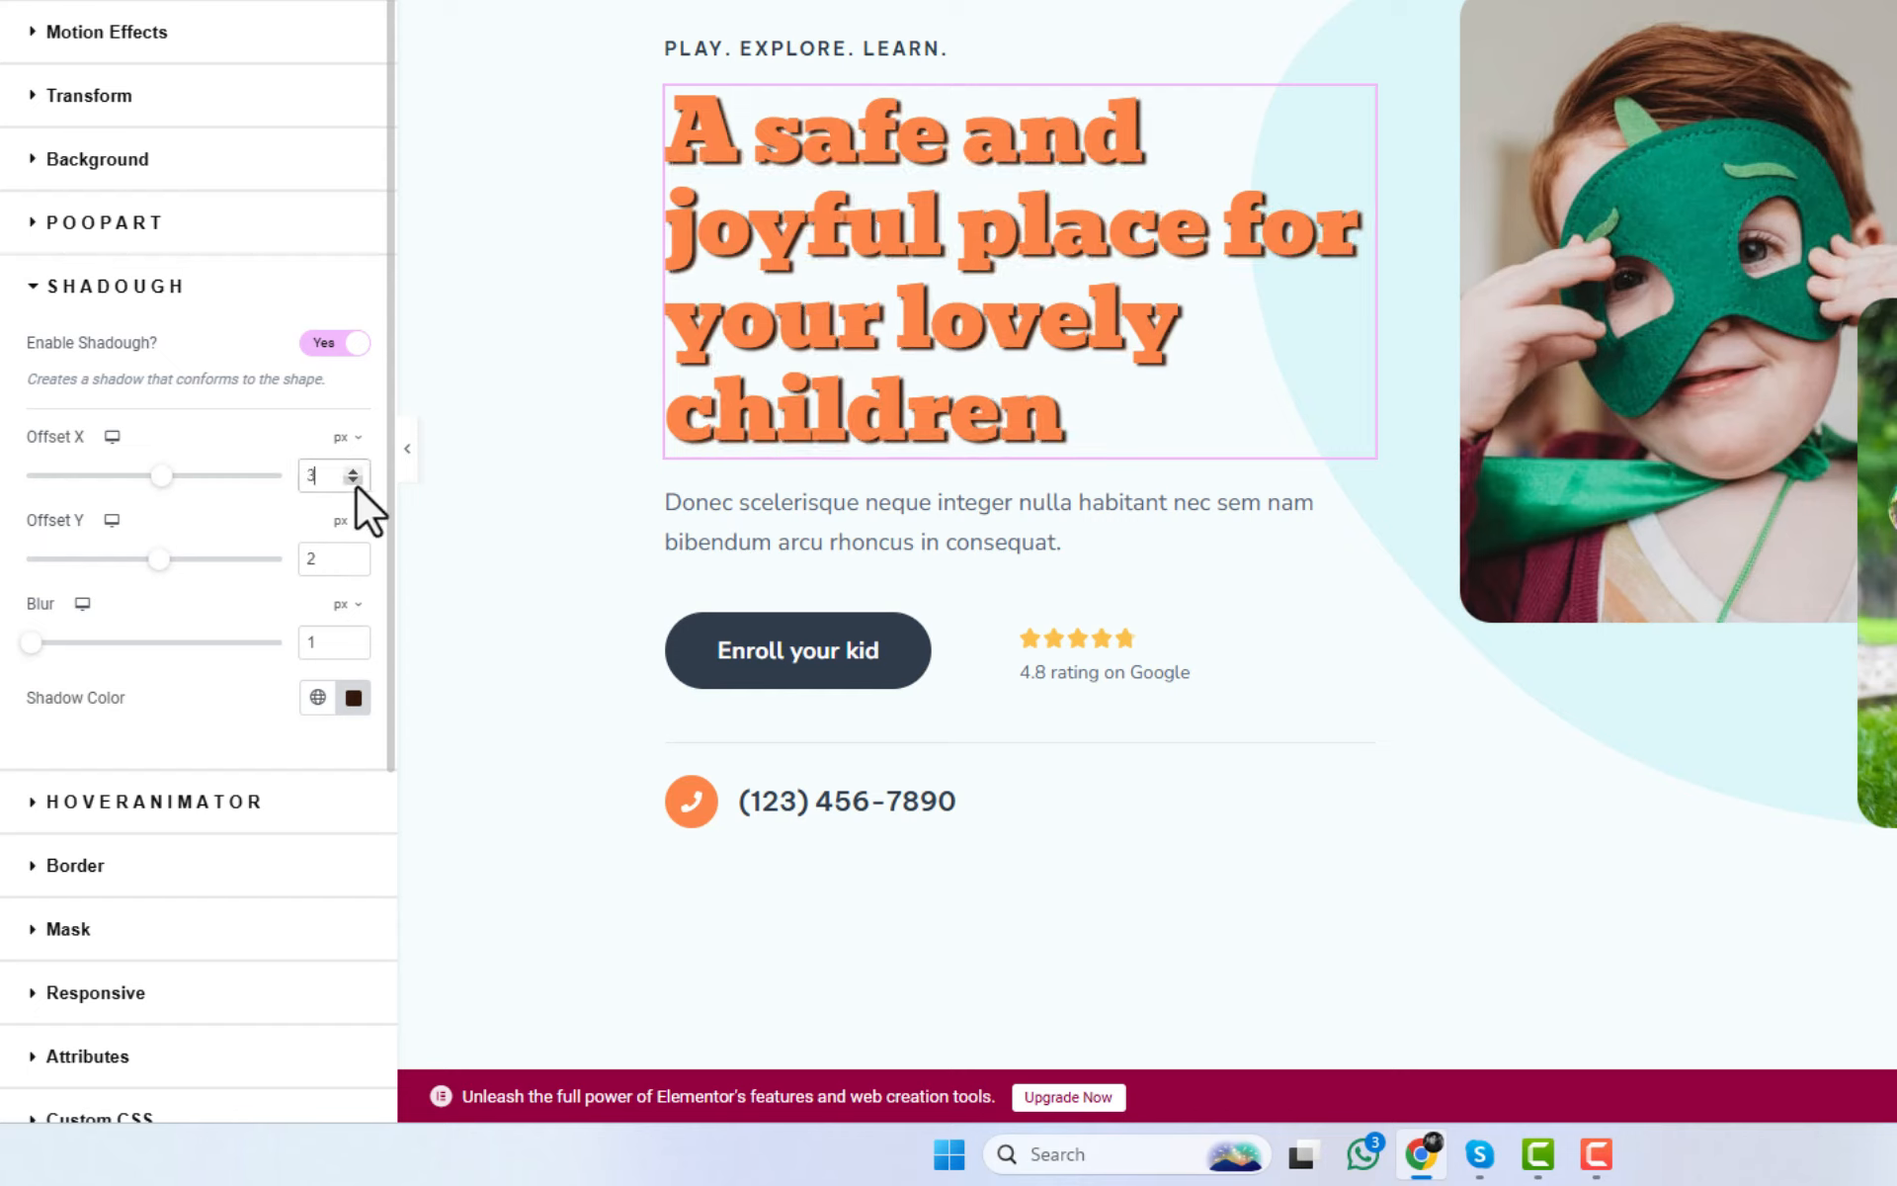
click(355, 471)
click(357, 469)
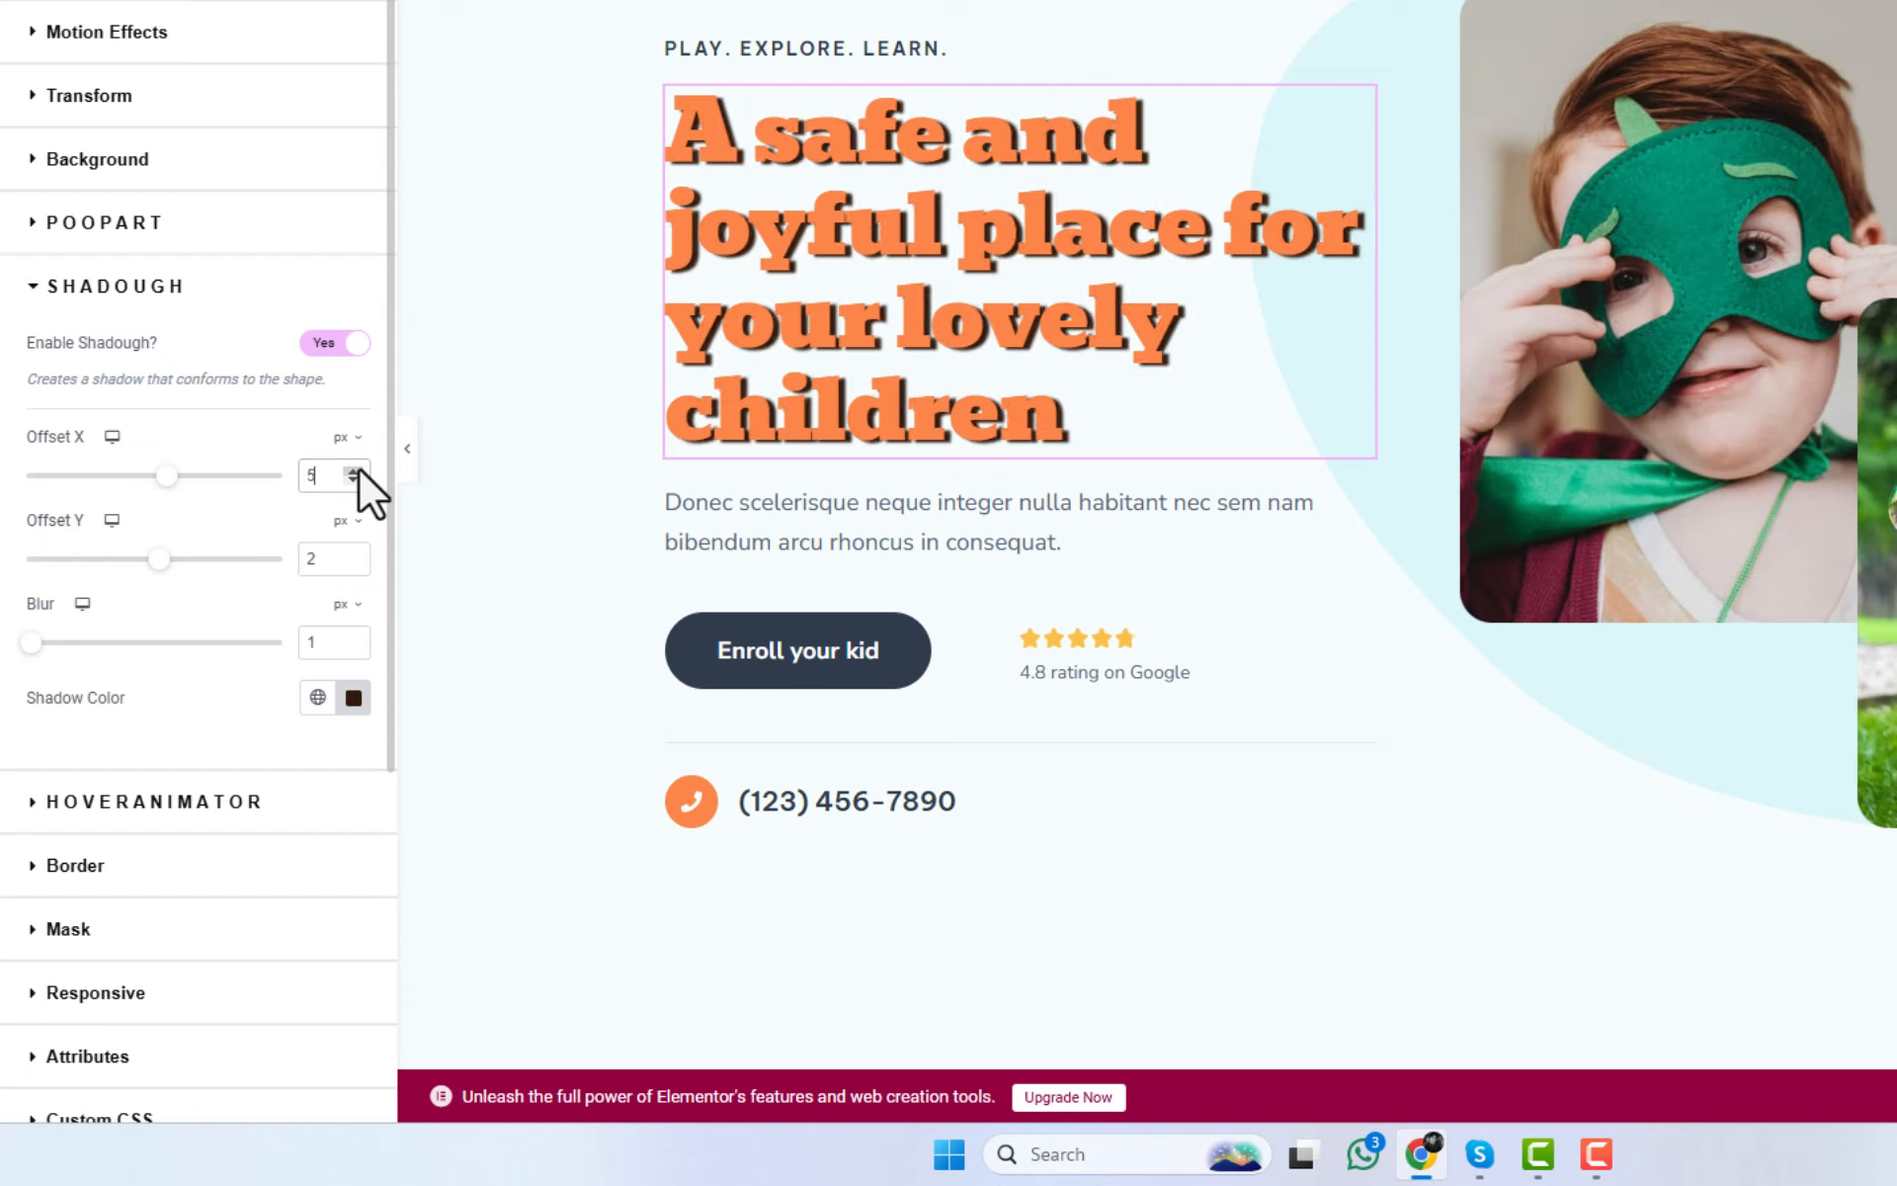
click(358, 556)
click(354, 556)
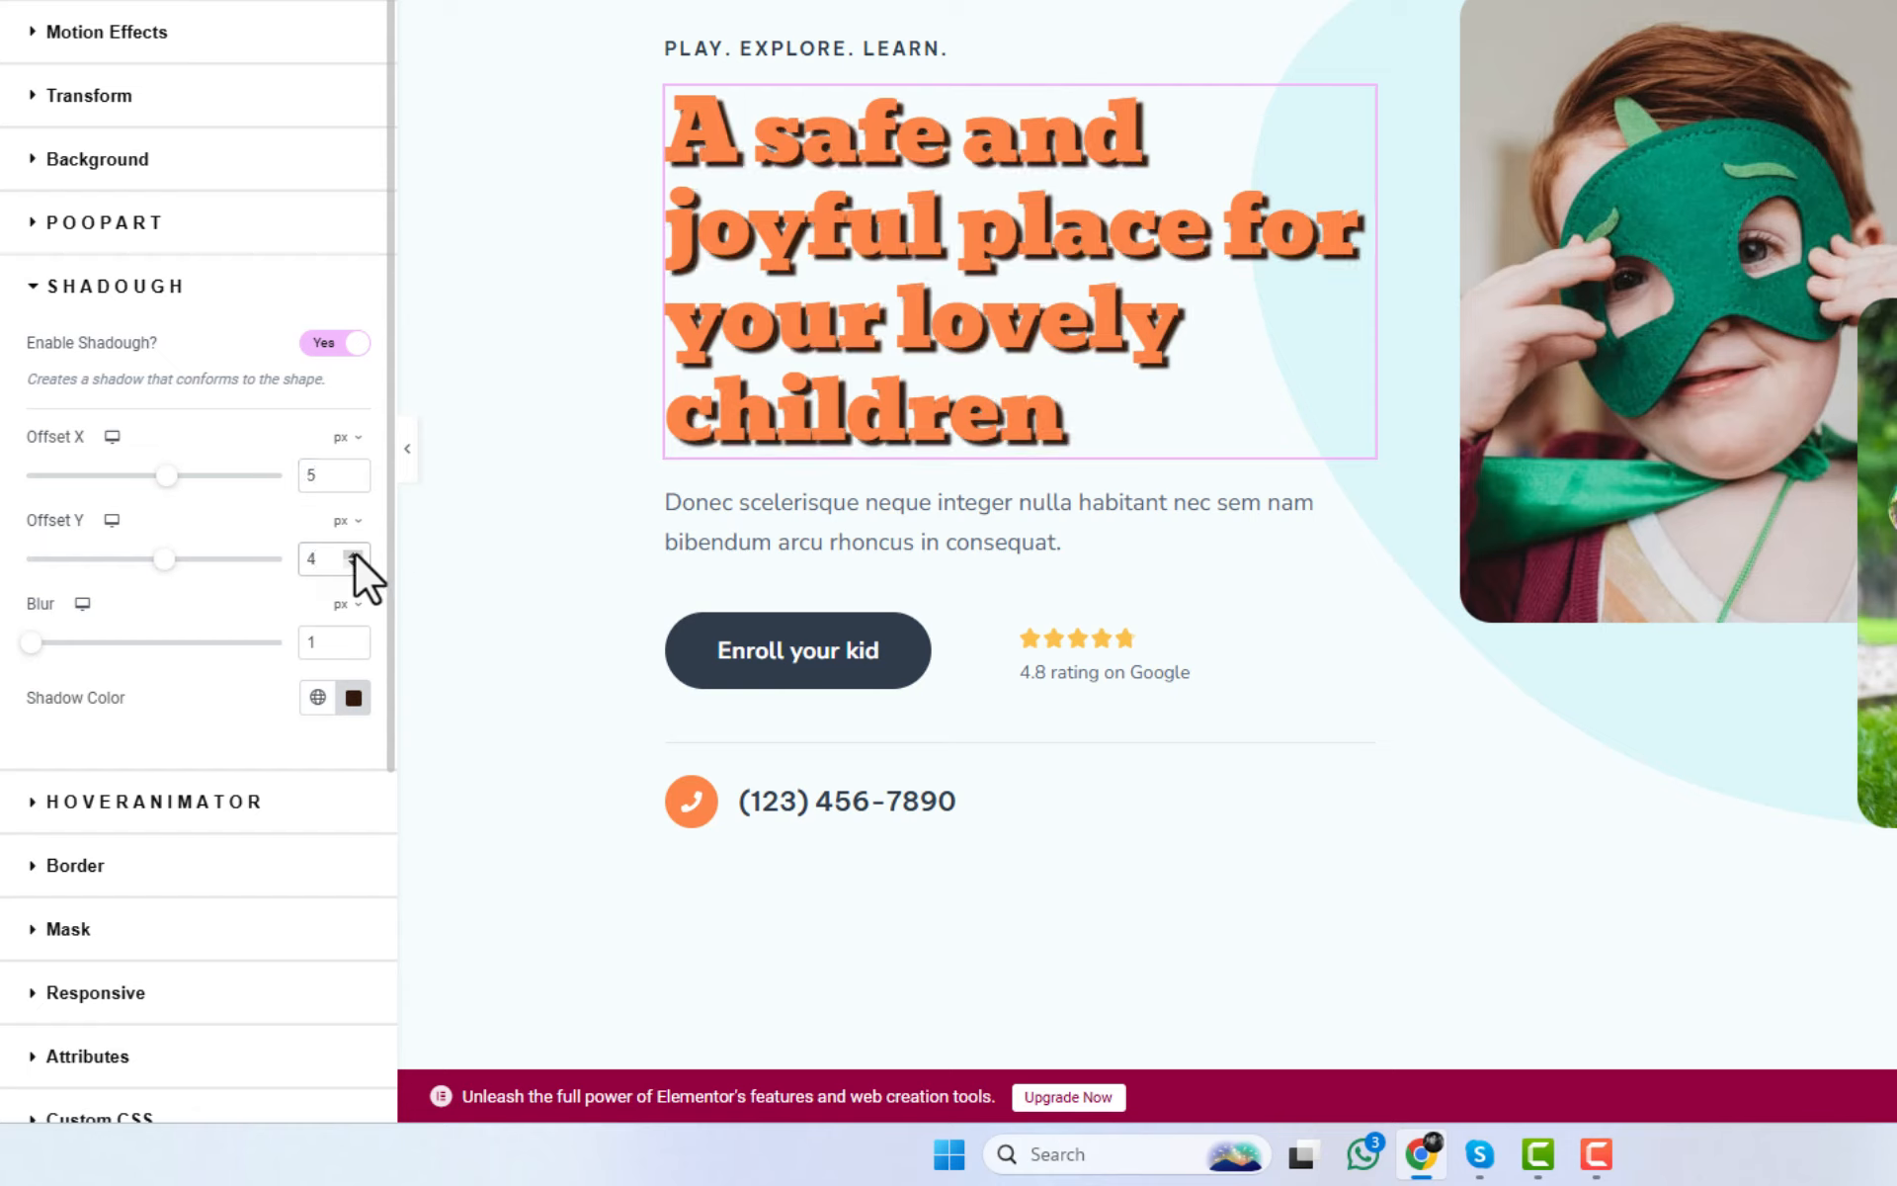
Step: Set the shadow blur to 2 px, publish the page and reload the live home page to check the heading
click(353, 639)
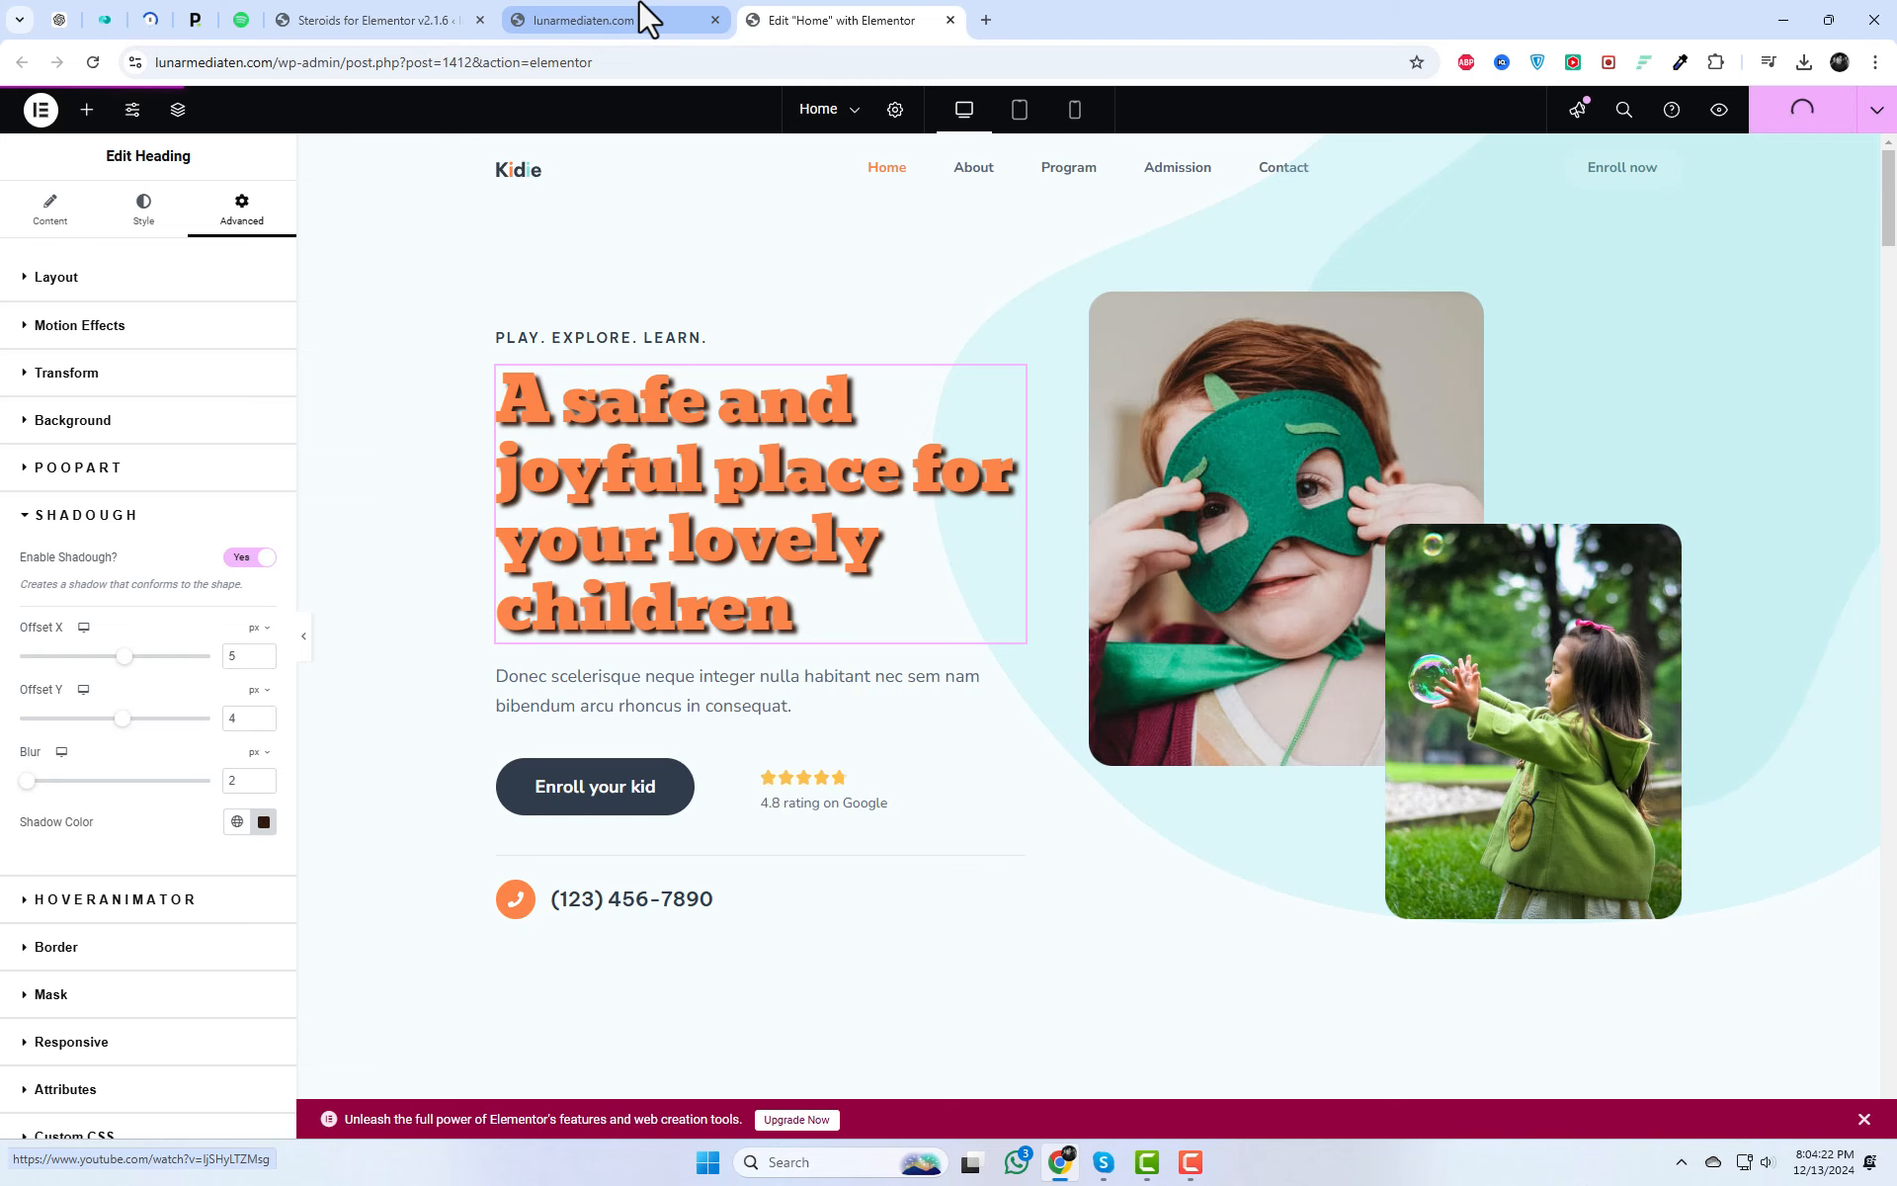
click(642, 16)
right_click(773, 271)
click(844, 347)
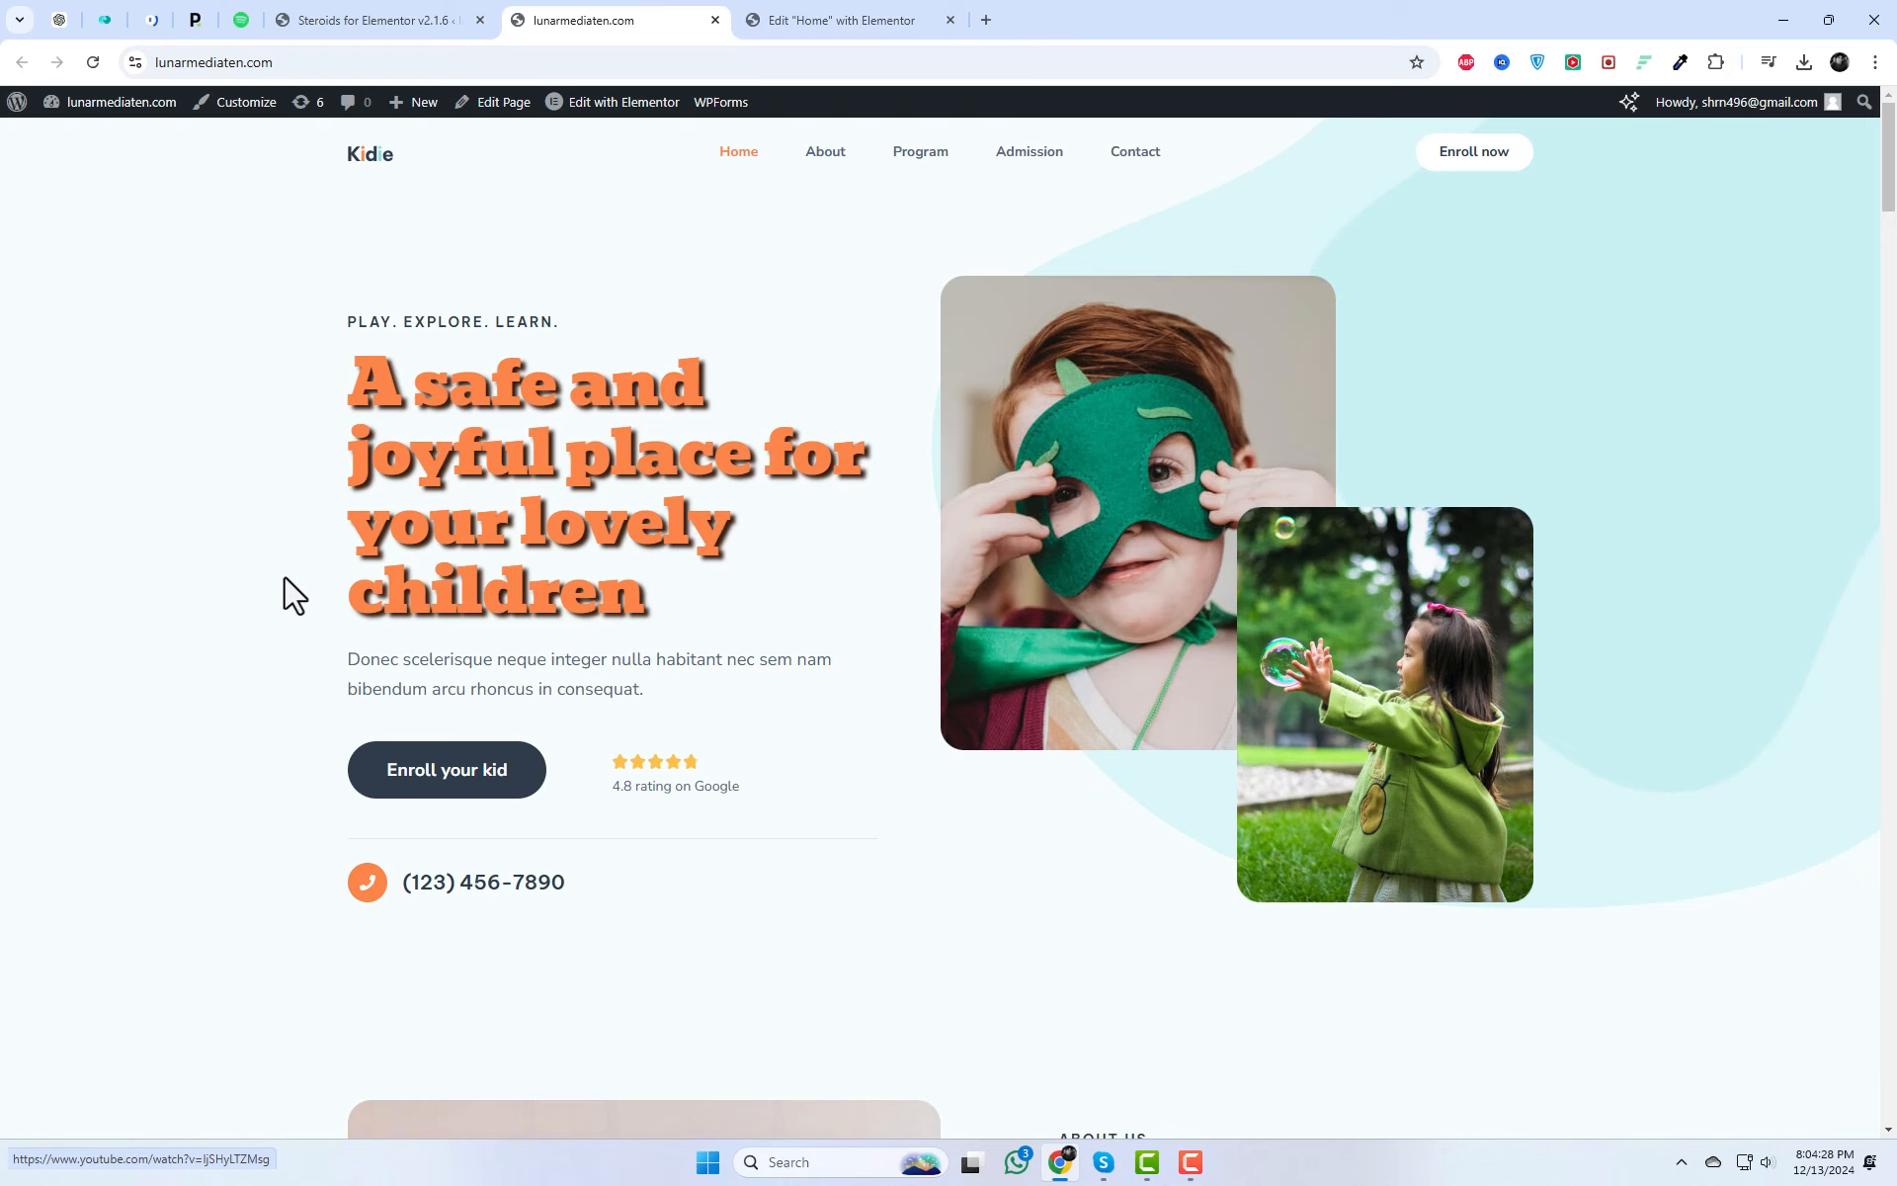
Step: Back in the Elementor editor, reduce the heading shadow's Offset Y to 3 px and Offset X to 4 px
click(821, 18)
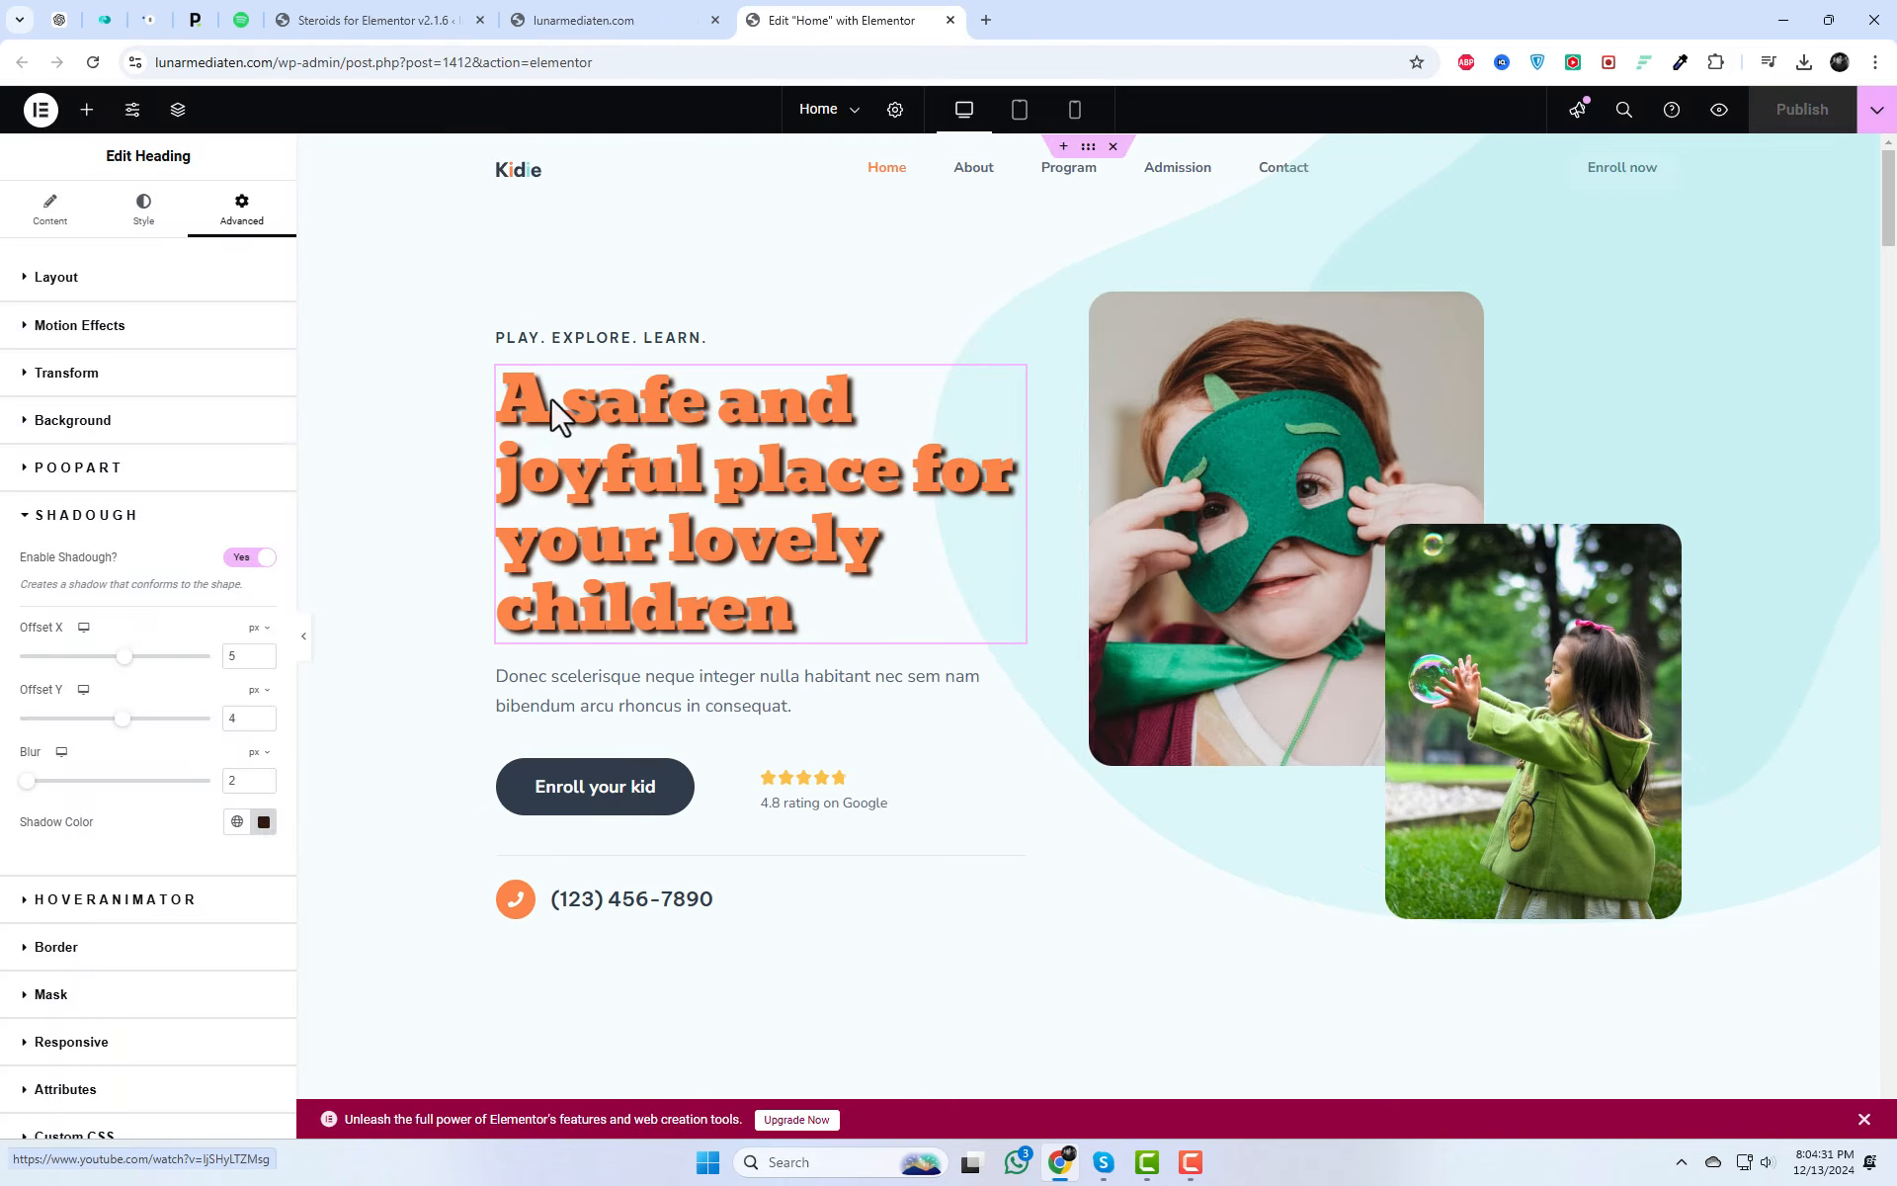
click(262, 717)
click(264, 659)
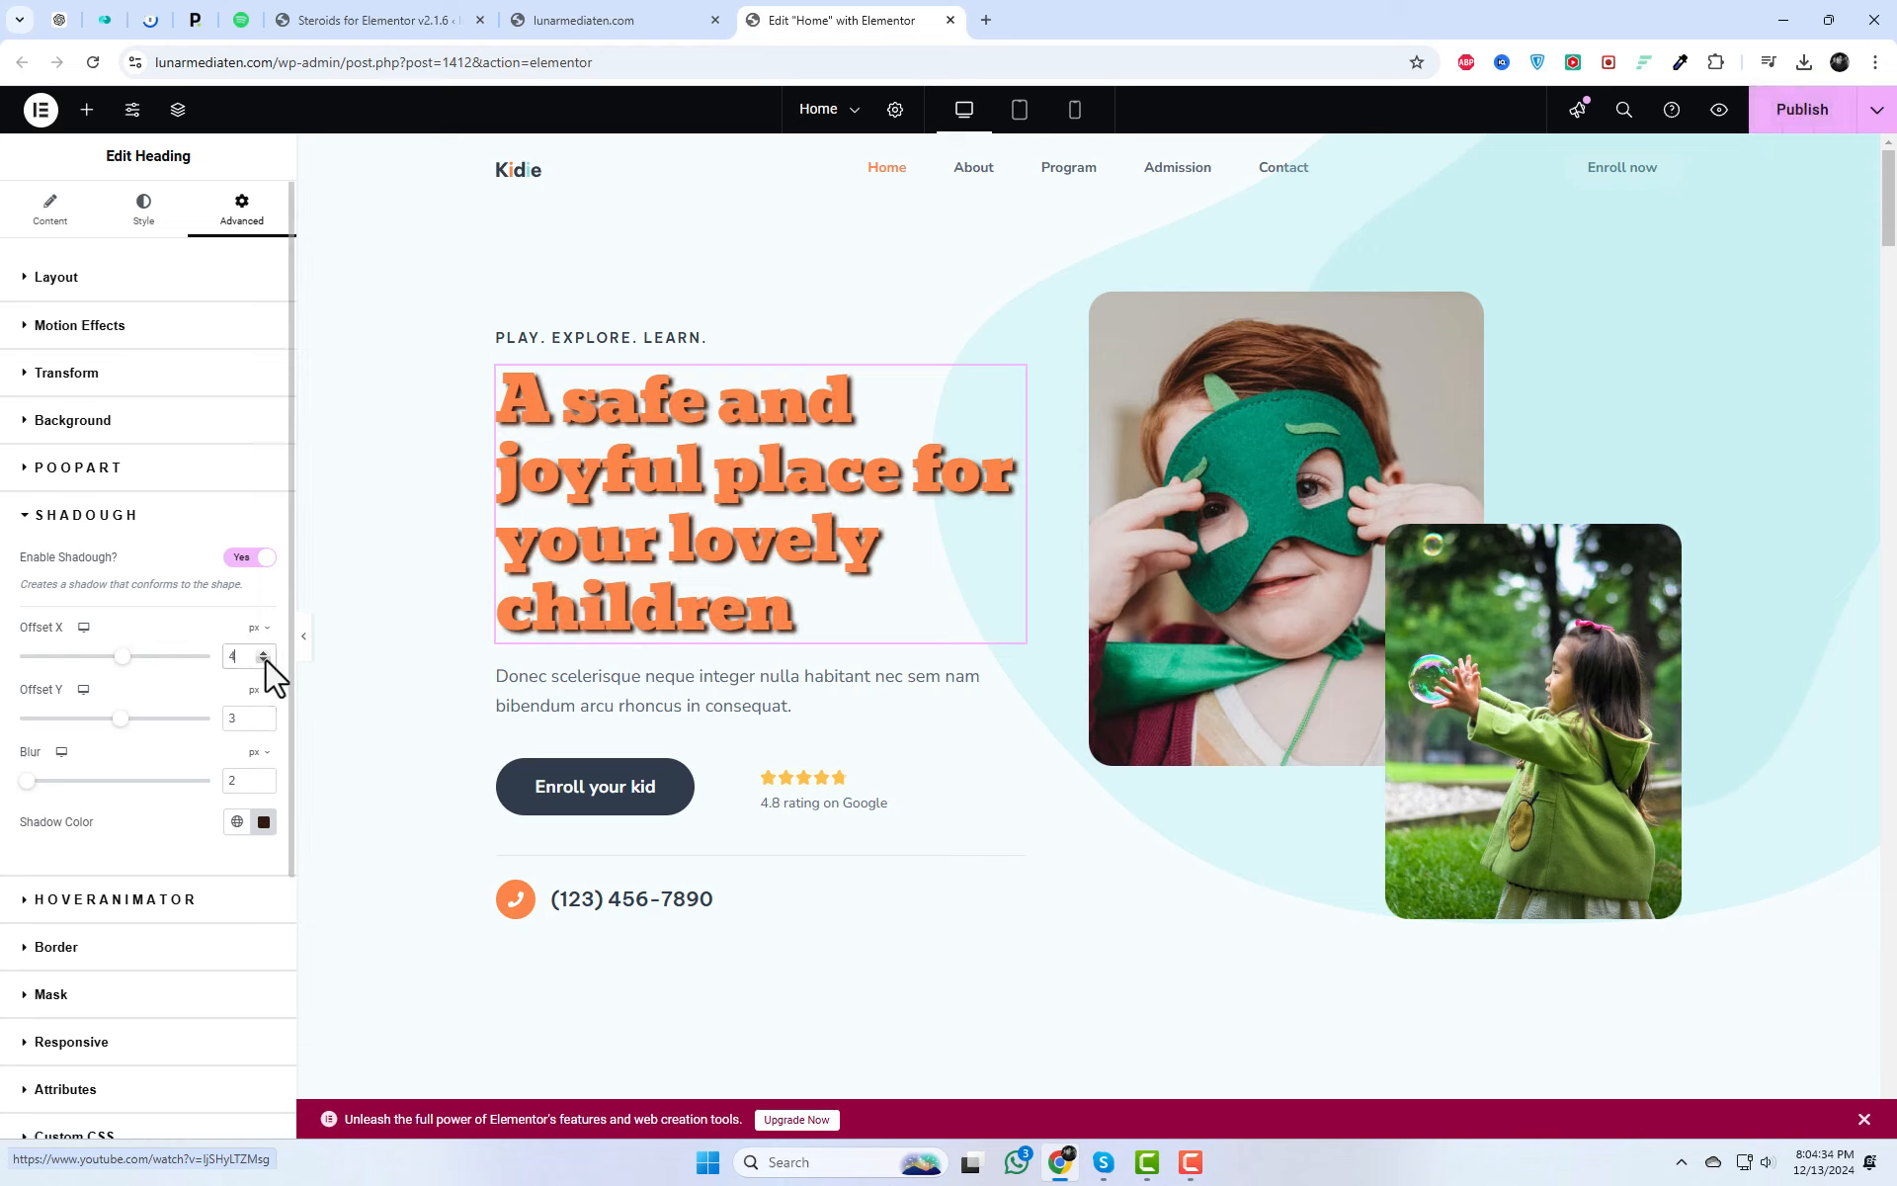
Step: Try the hero heading's shadow at Offset X 4 px, Offset Y 2 px and blur 0 px, and publish the page
click(264, 659)
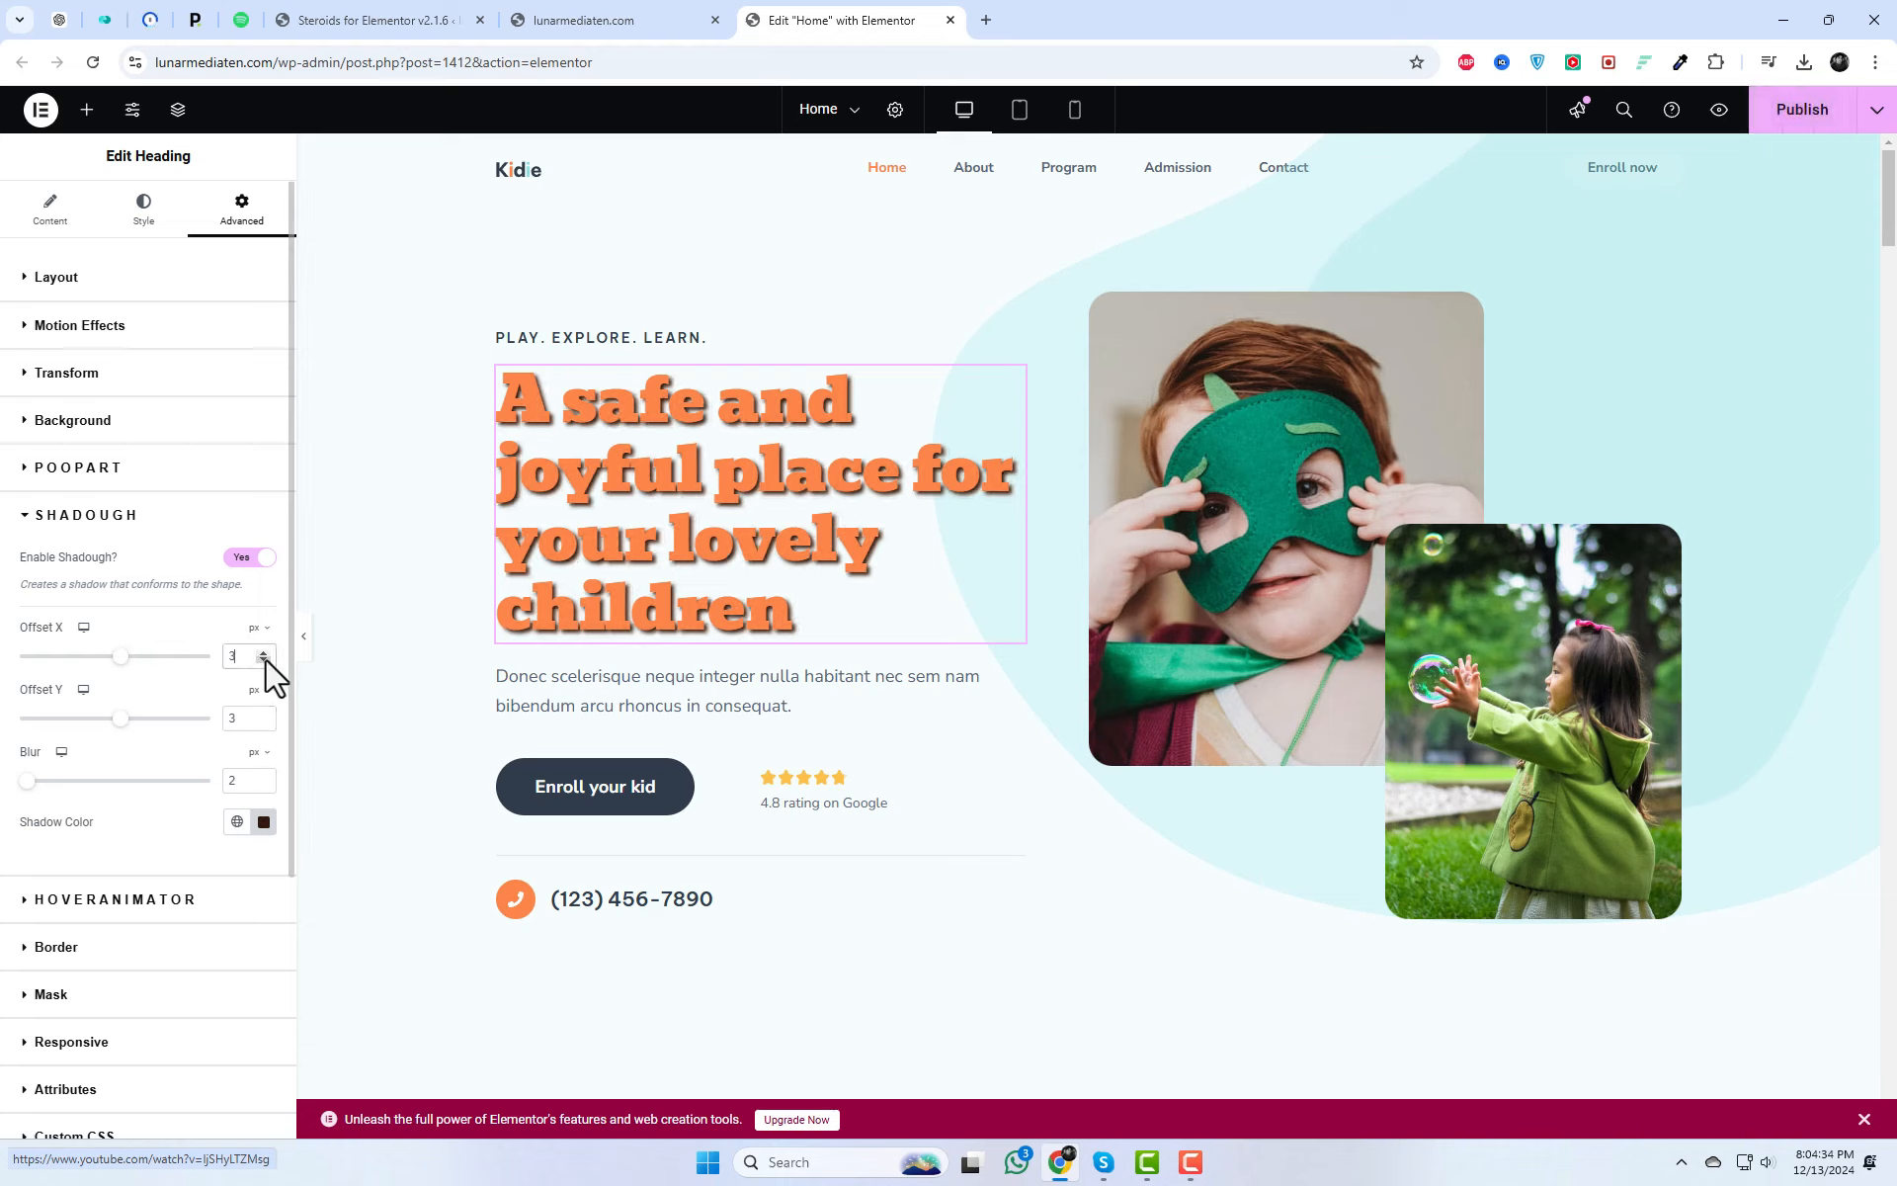
click(263, 785)
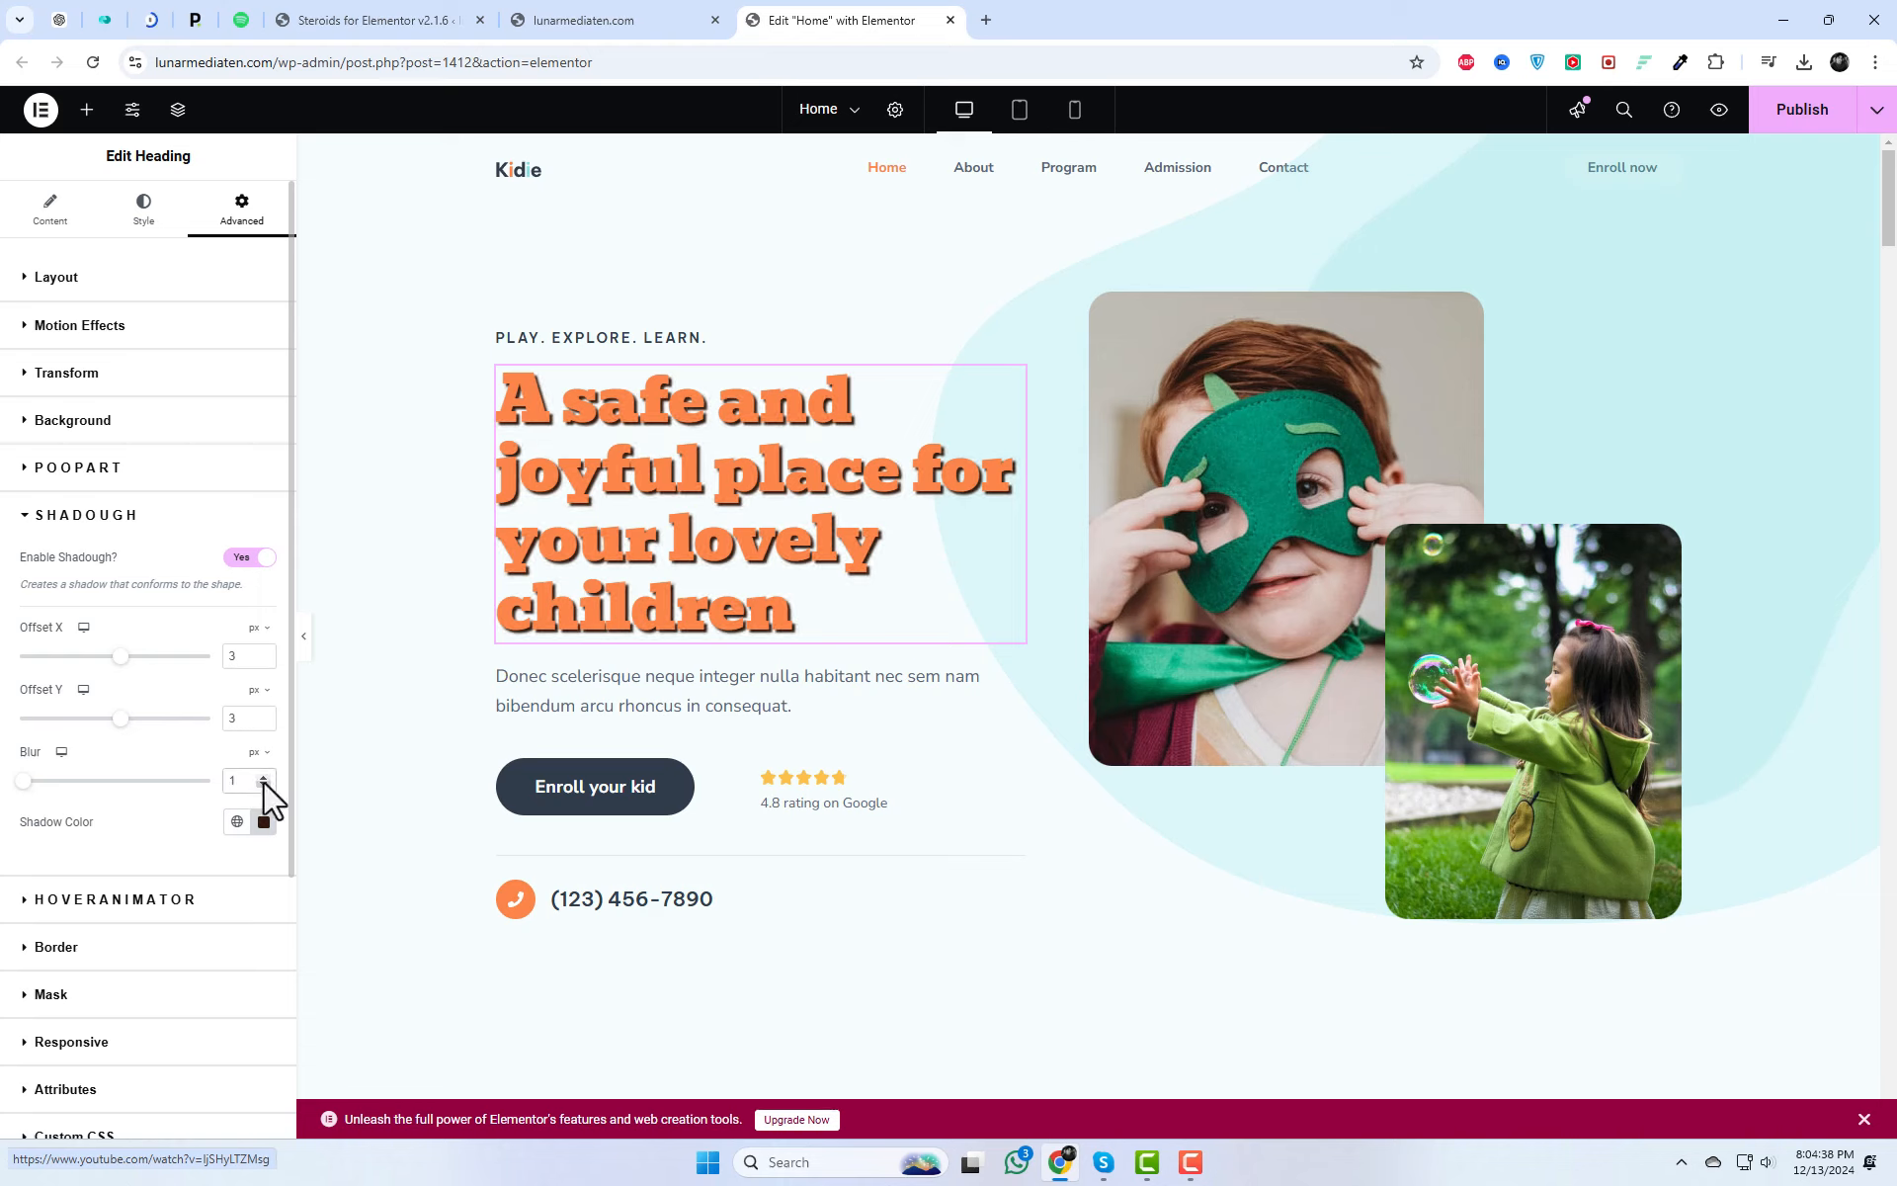
click(264, 651)
click(262, 722)
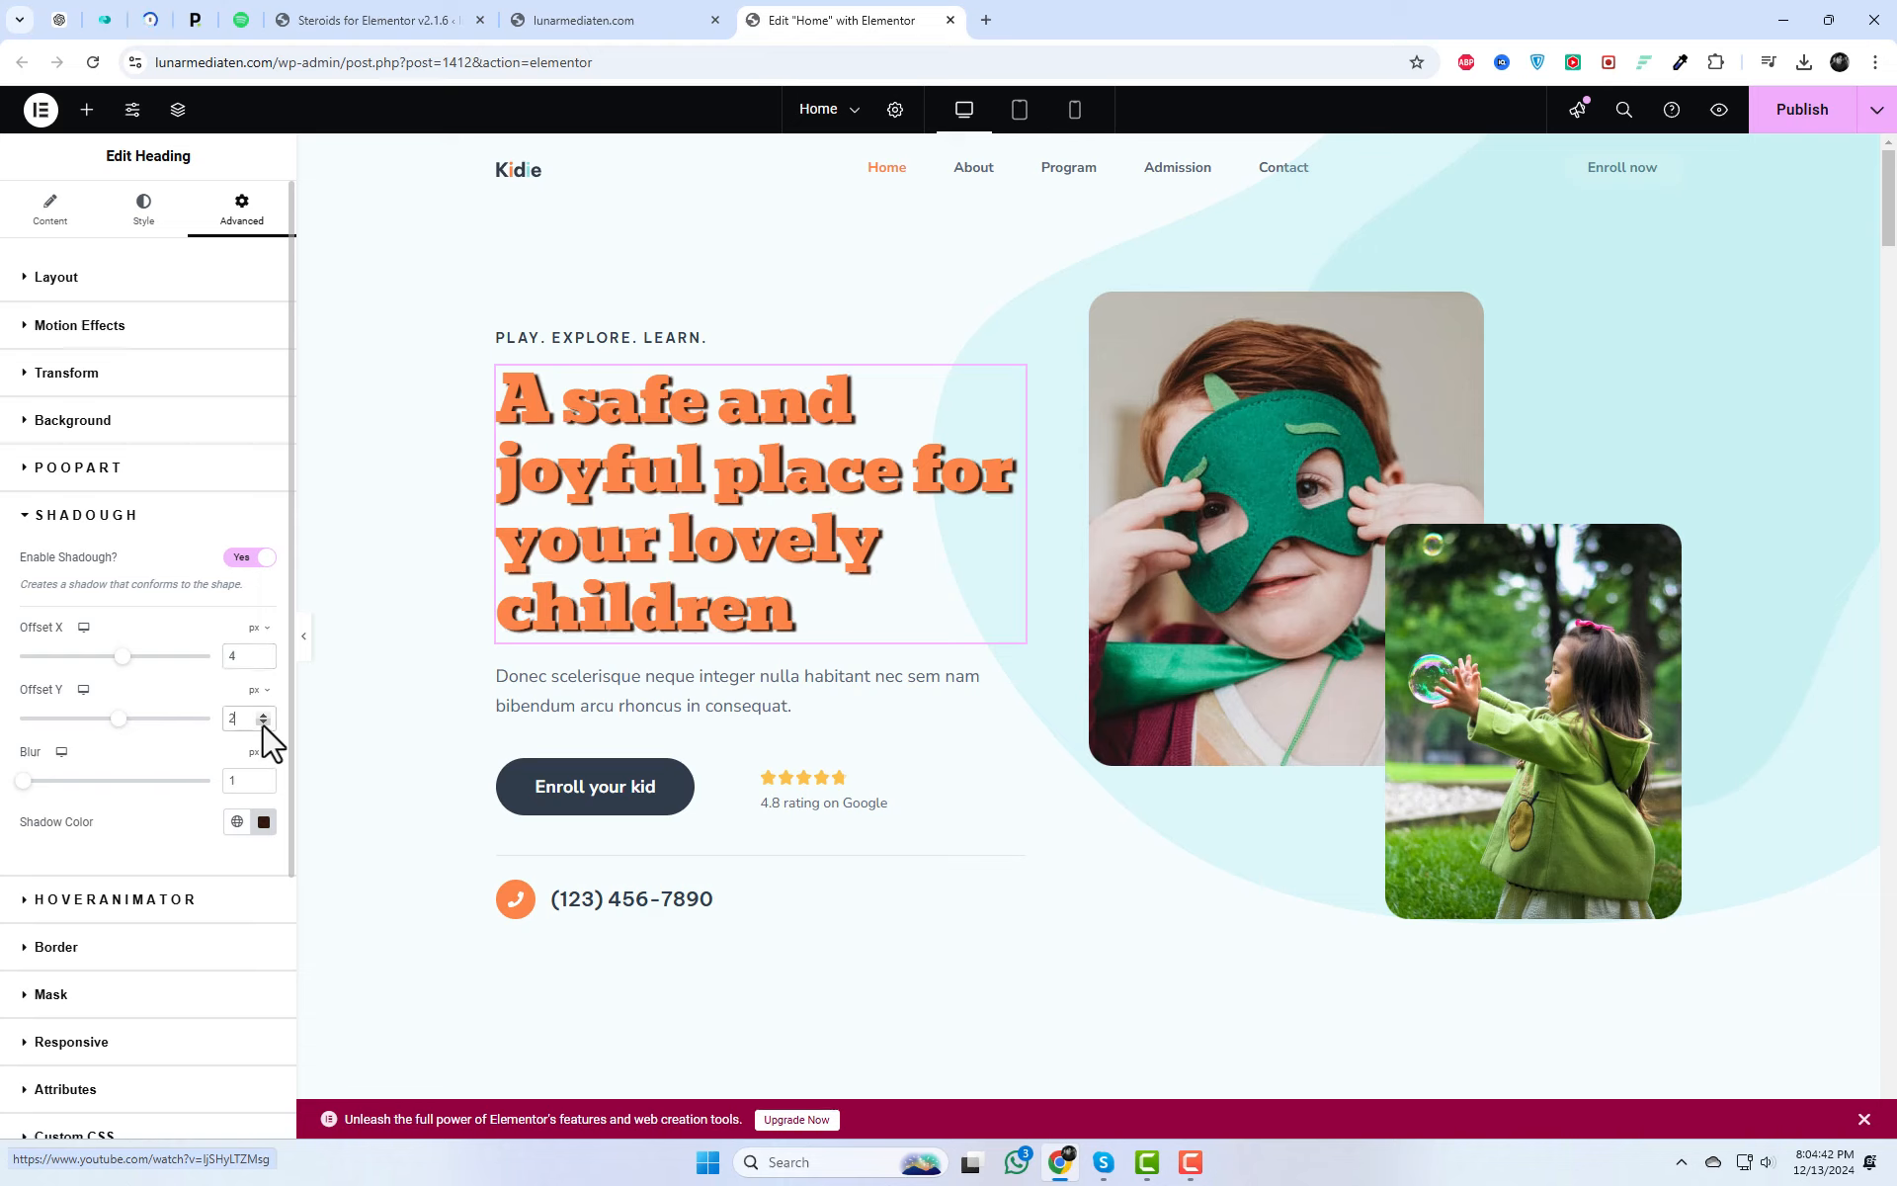
click(263, 785)
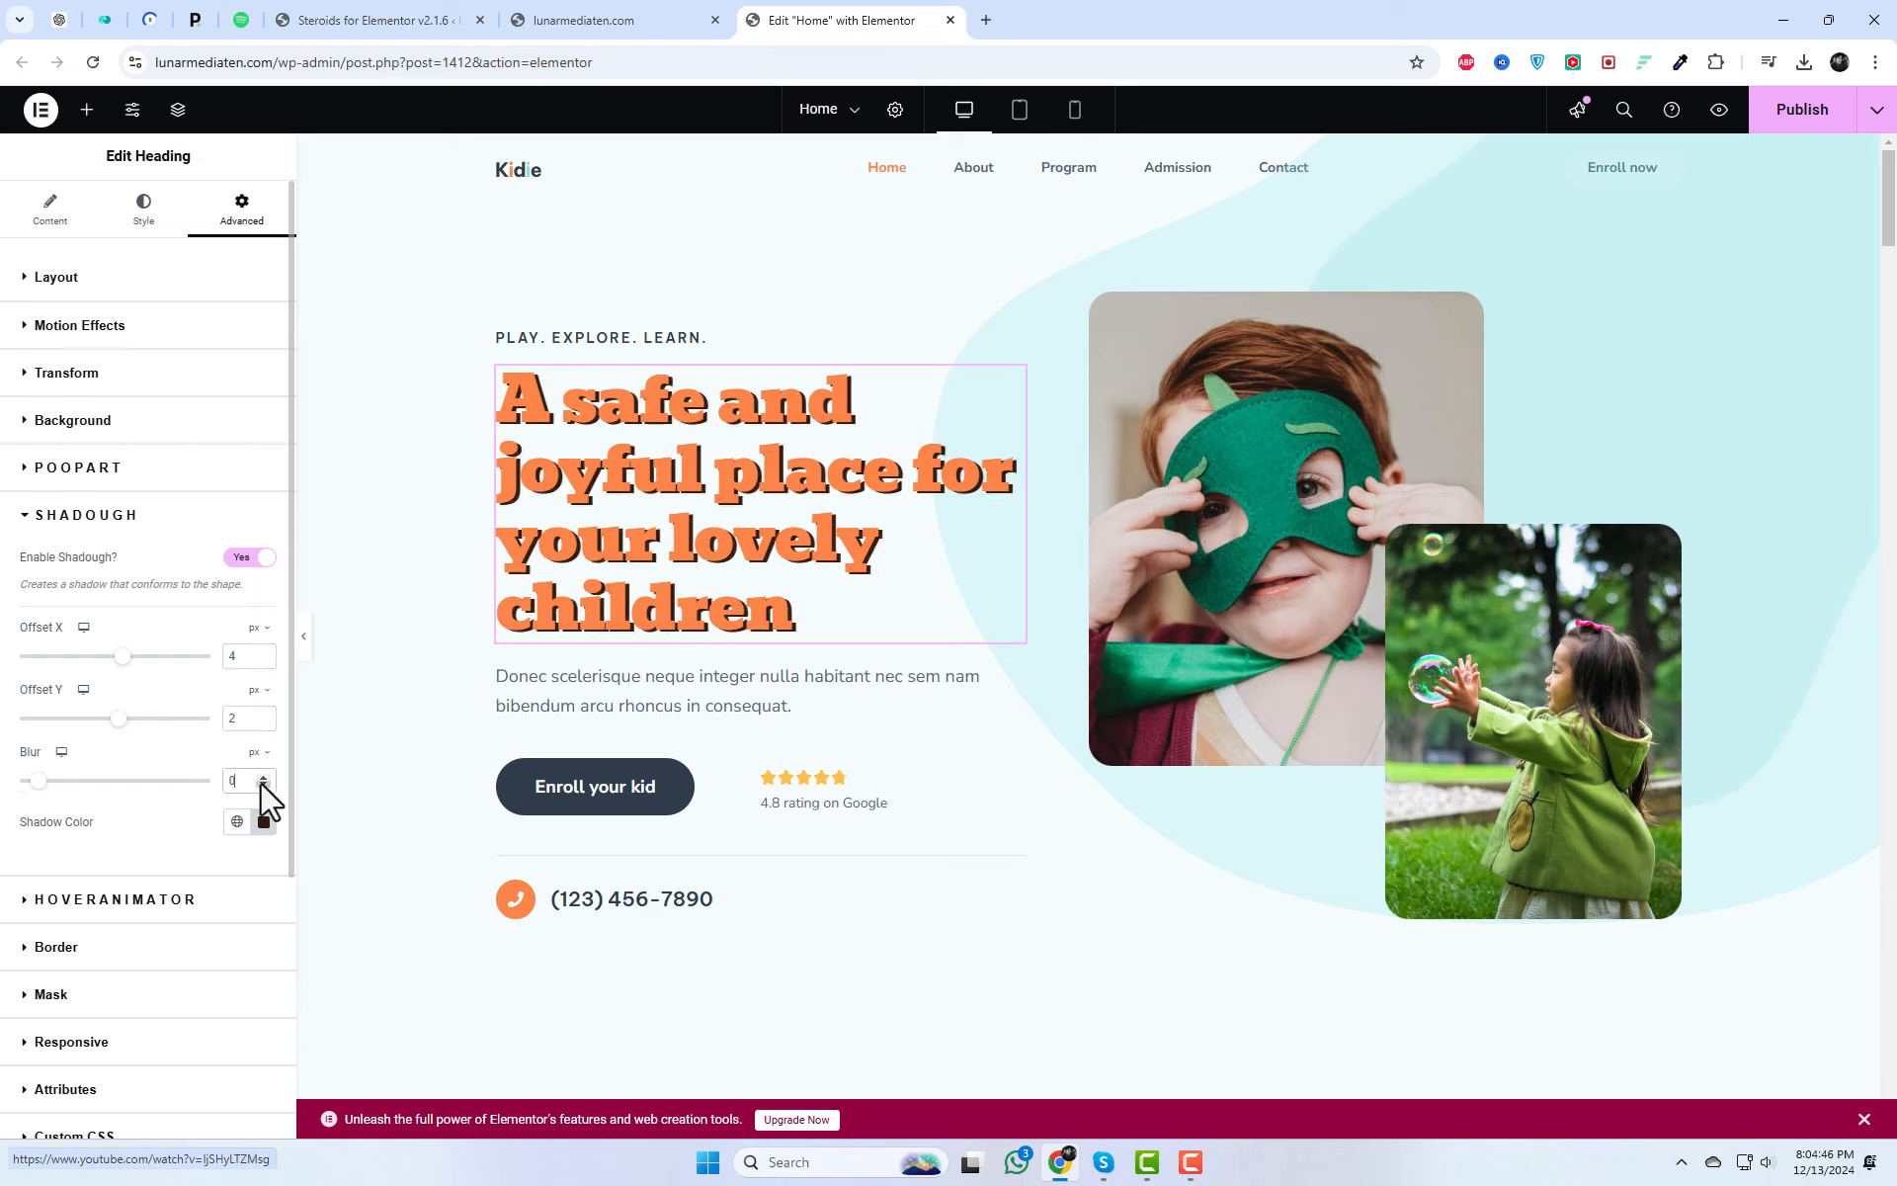
click(1819, 121)
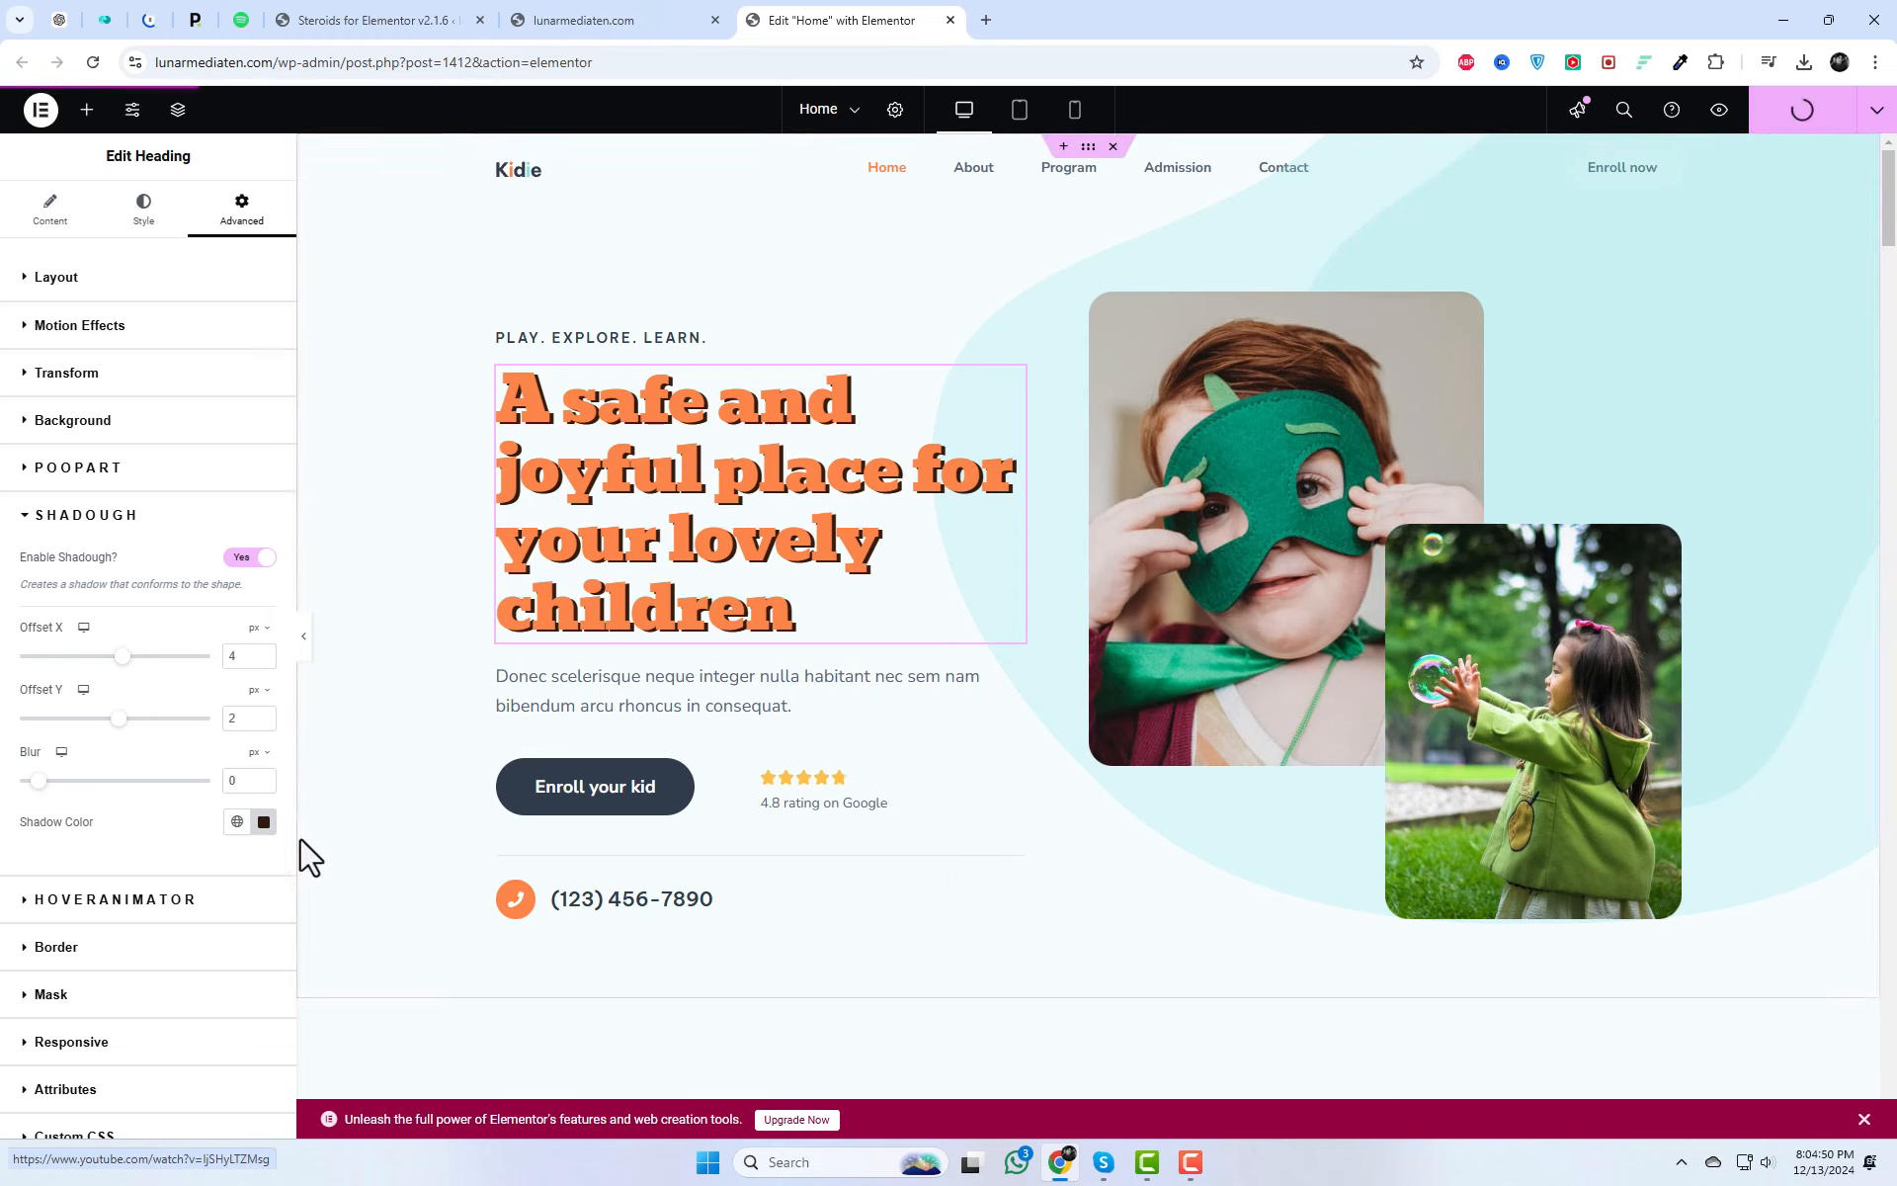
Step: Try dark brown #4D1F08F2 as the hero heading's shadow color and publish the page
click(264, 822)
click(357, 976)
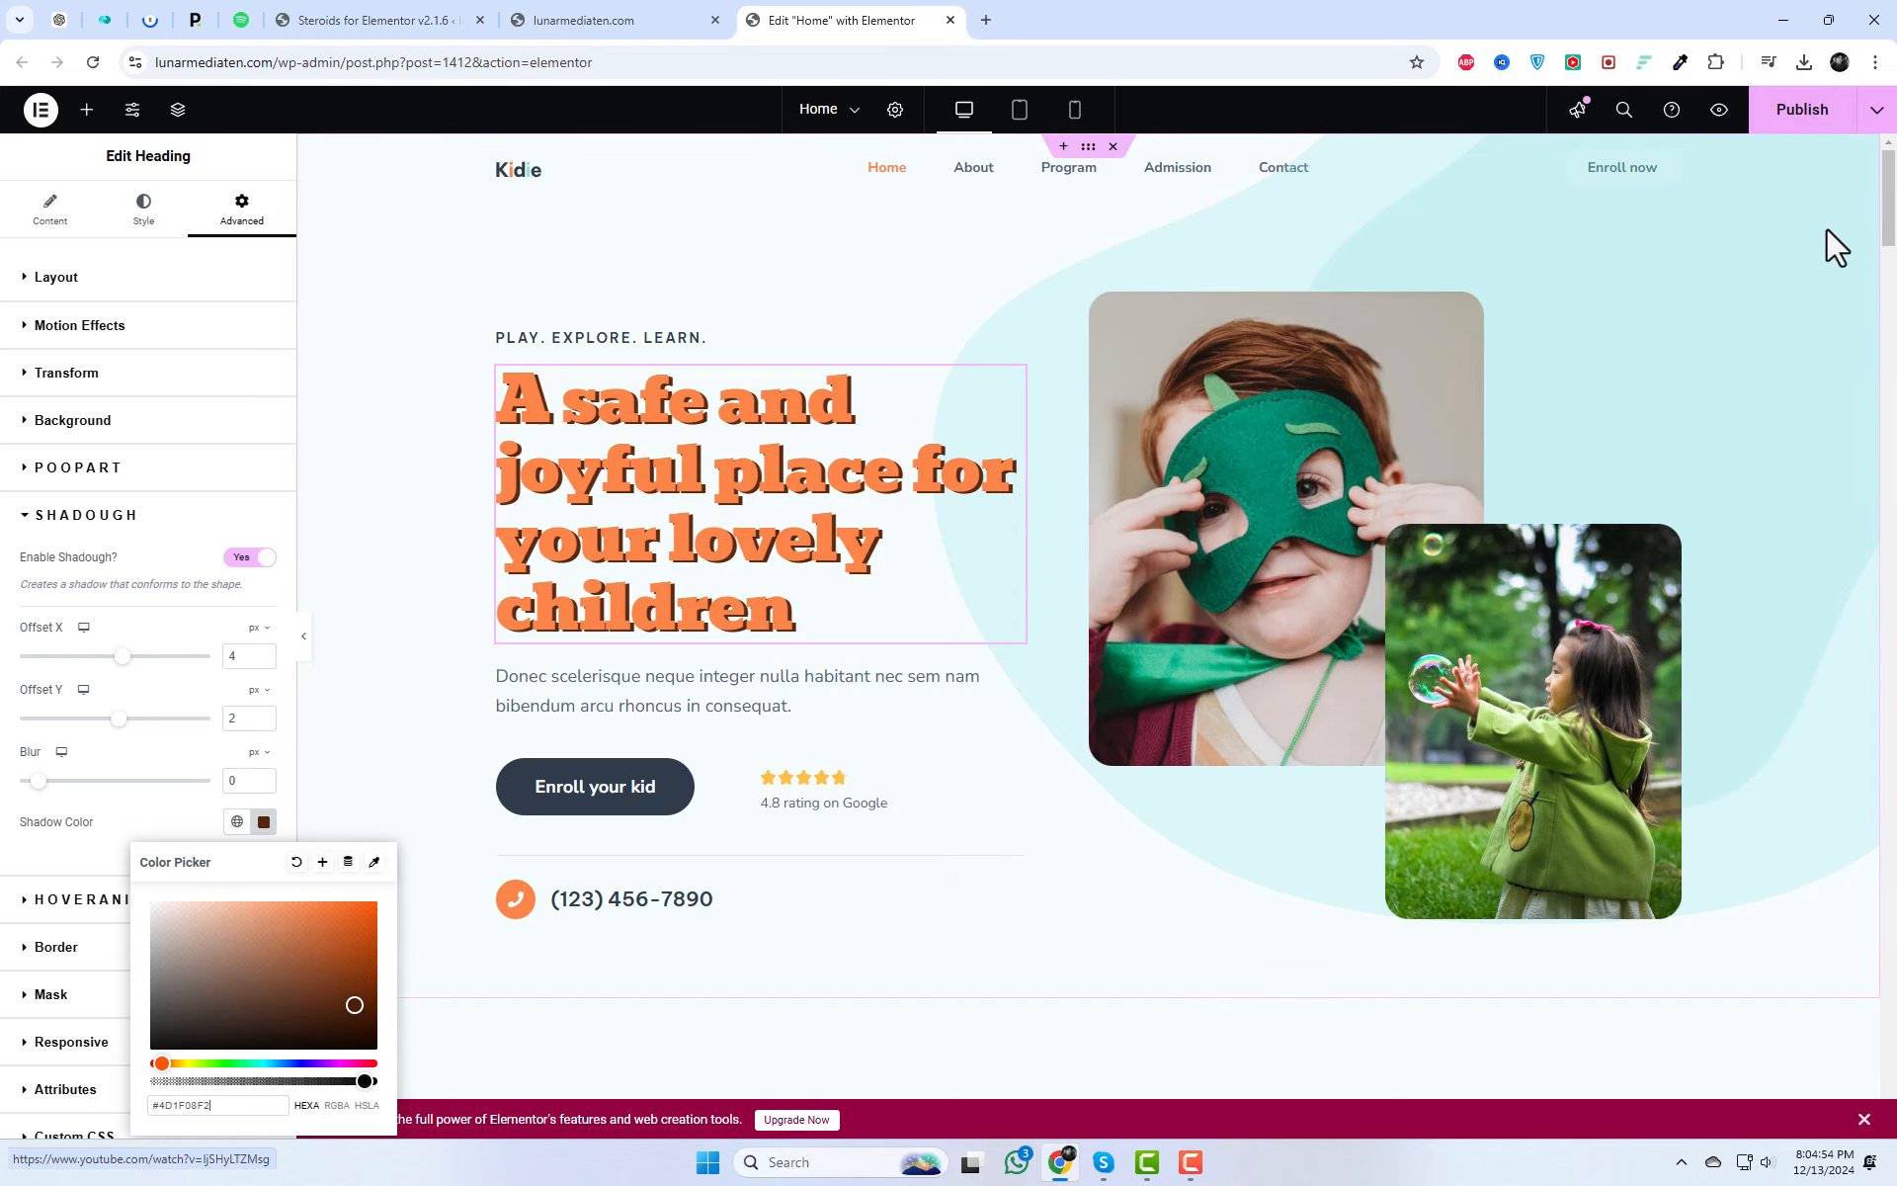
click(1809, 119)
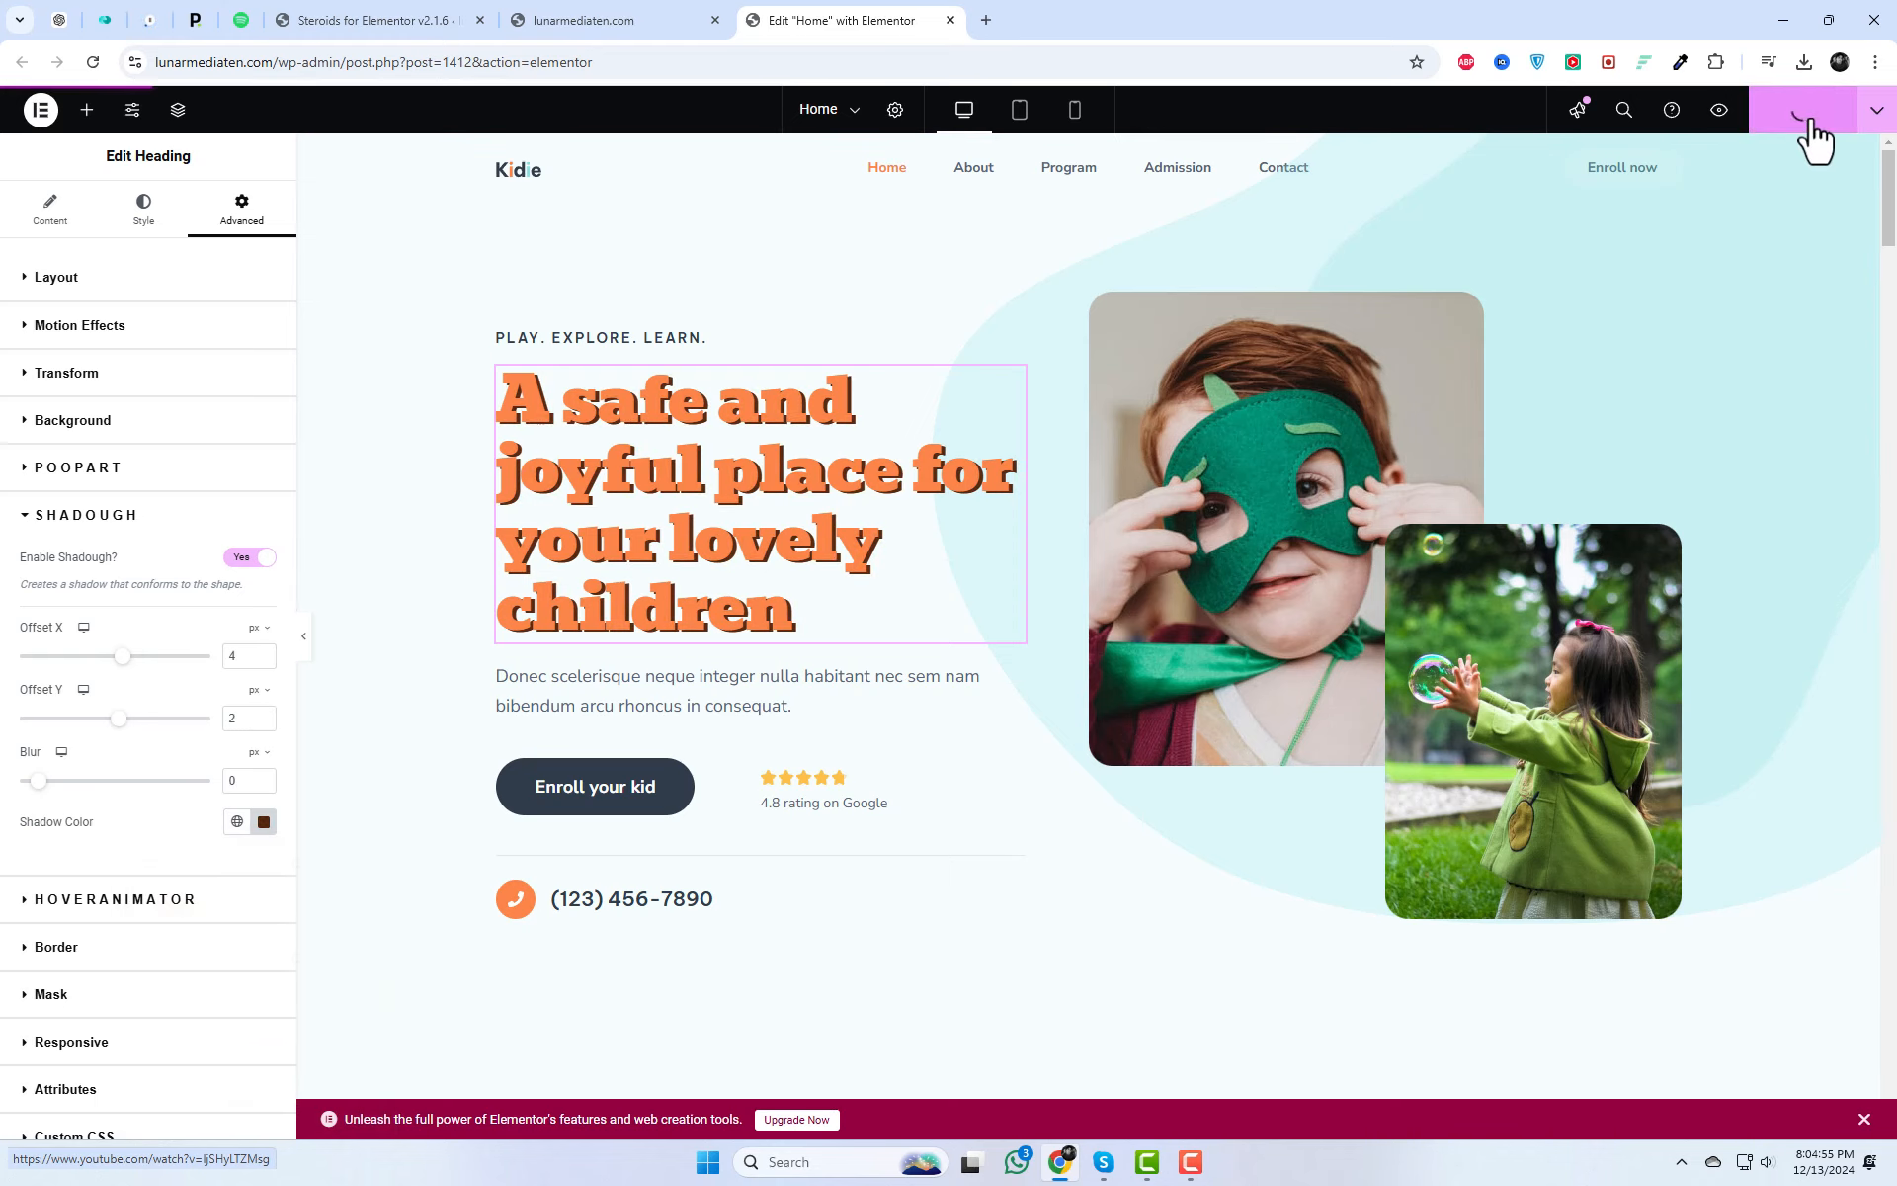
Step: Set the hero heading's shadow to Offset X 3 px, Offset Y 3 px and blur 1 px
click(263, 722)
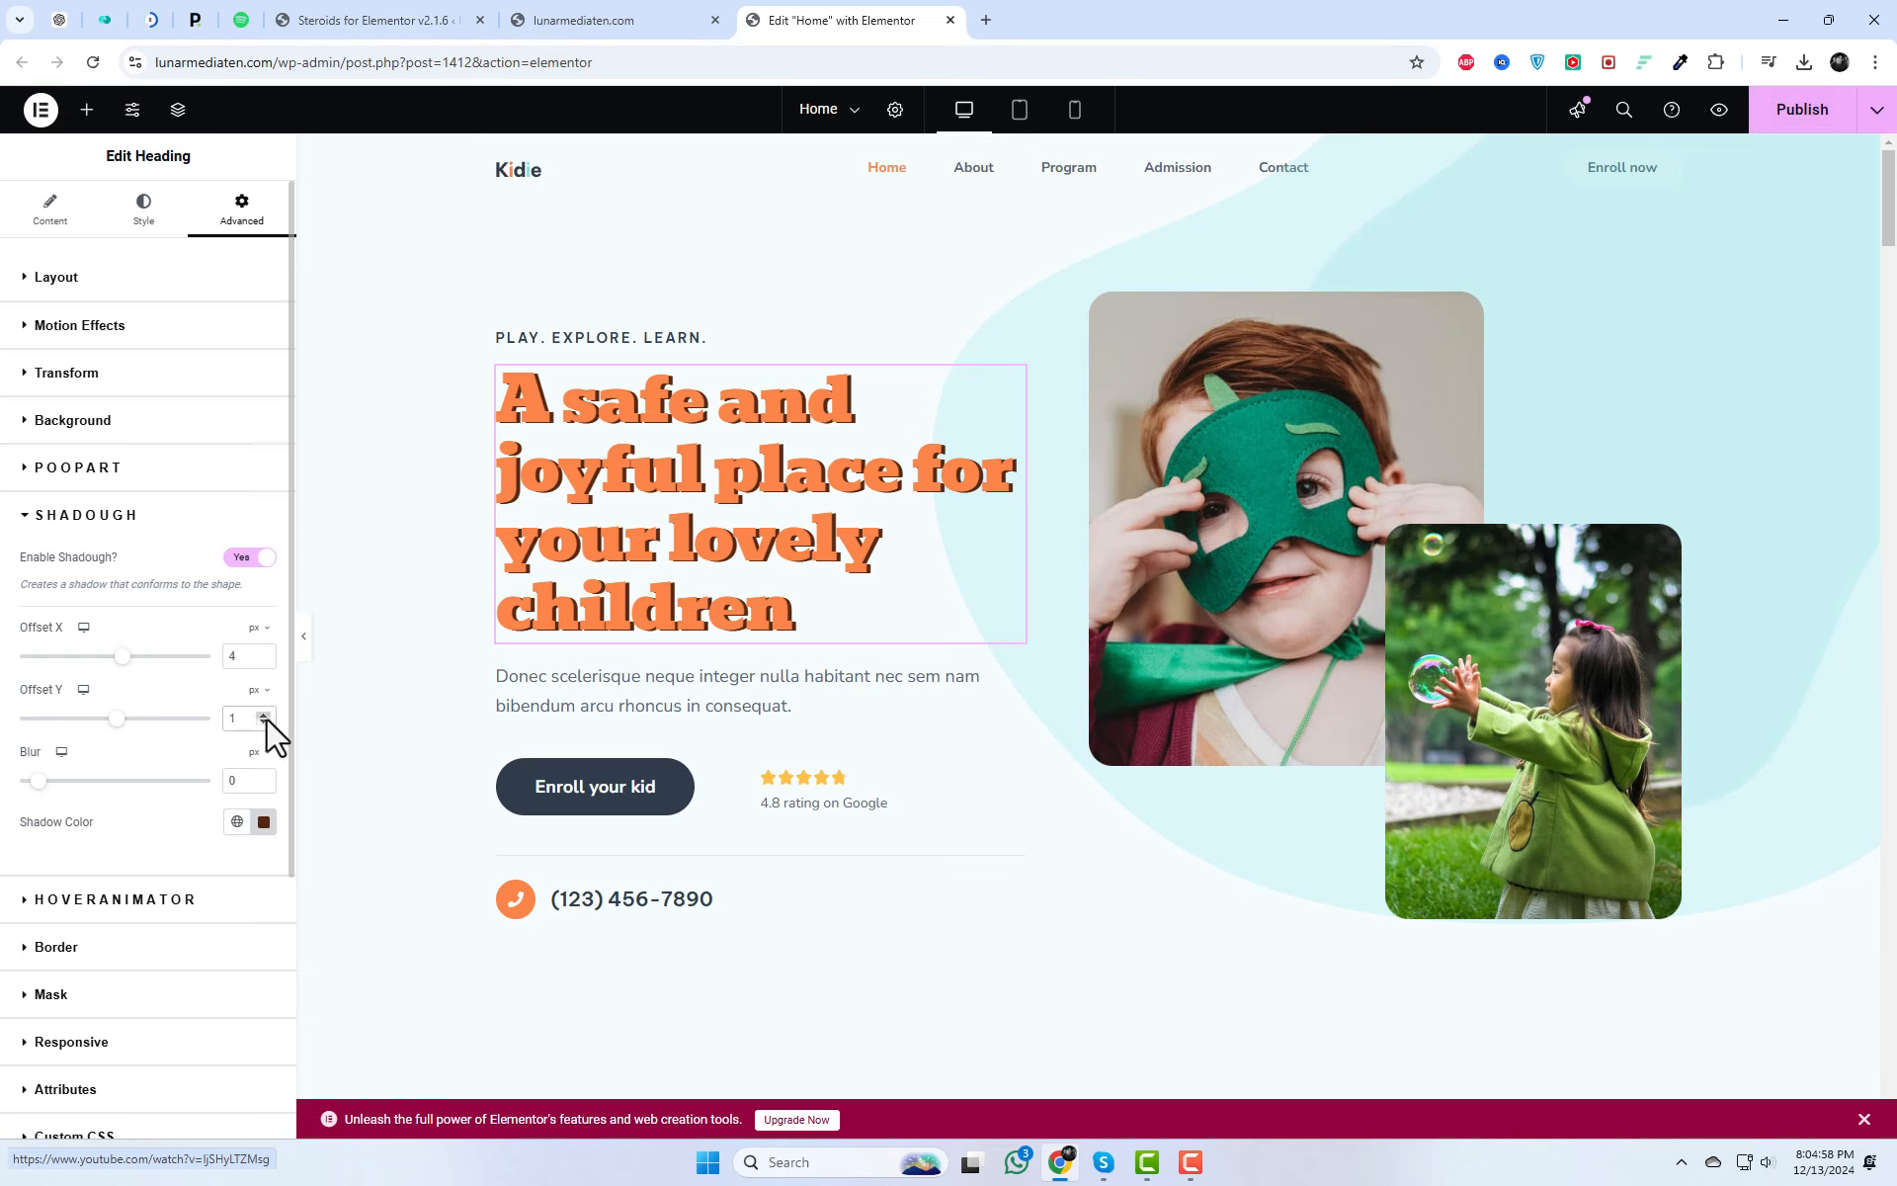
click(263, 714)
click(263, 661)
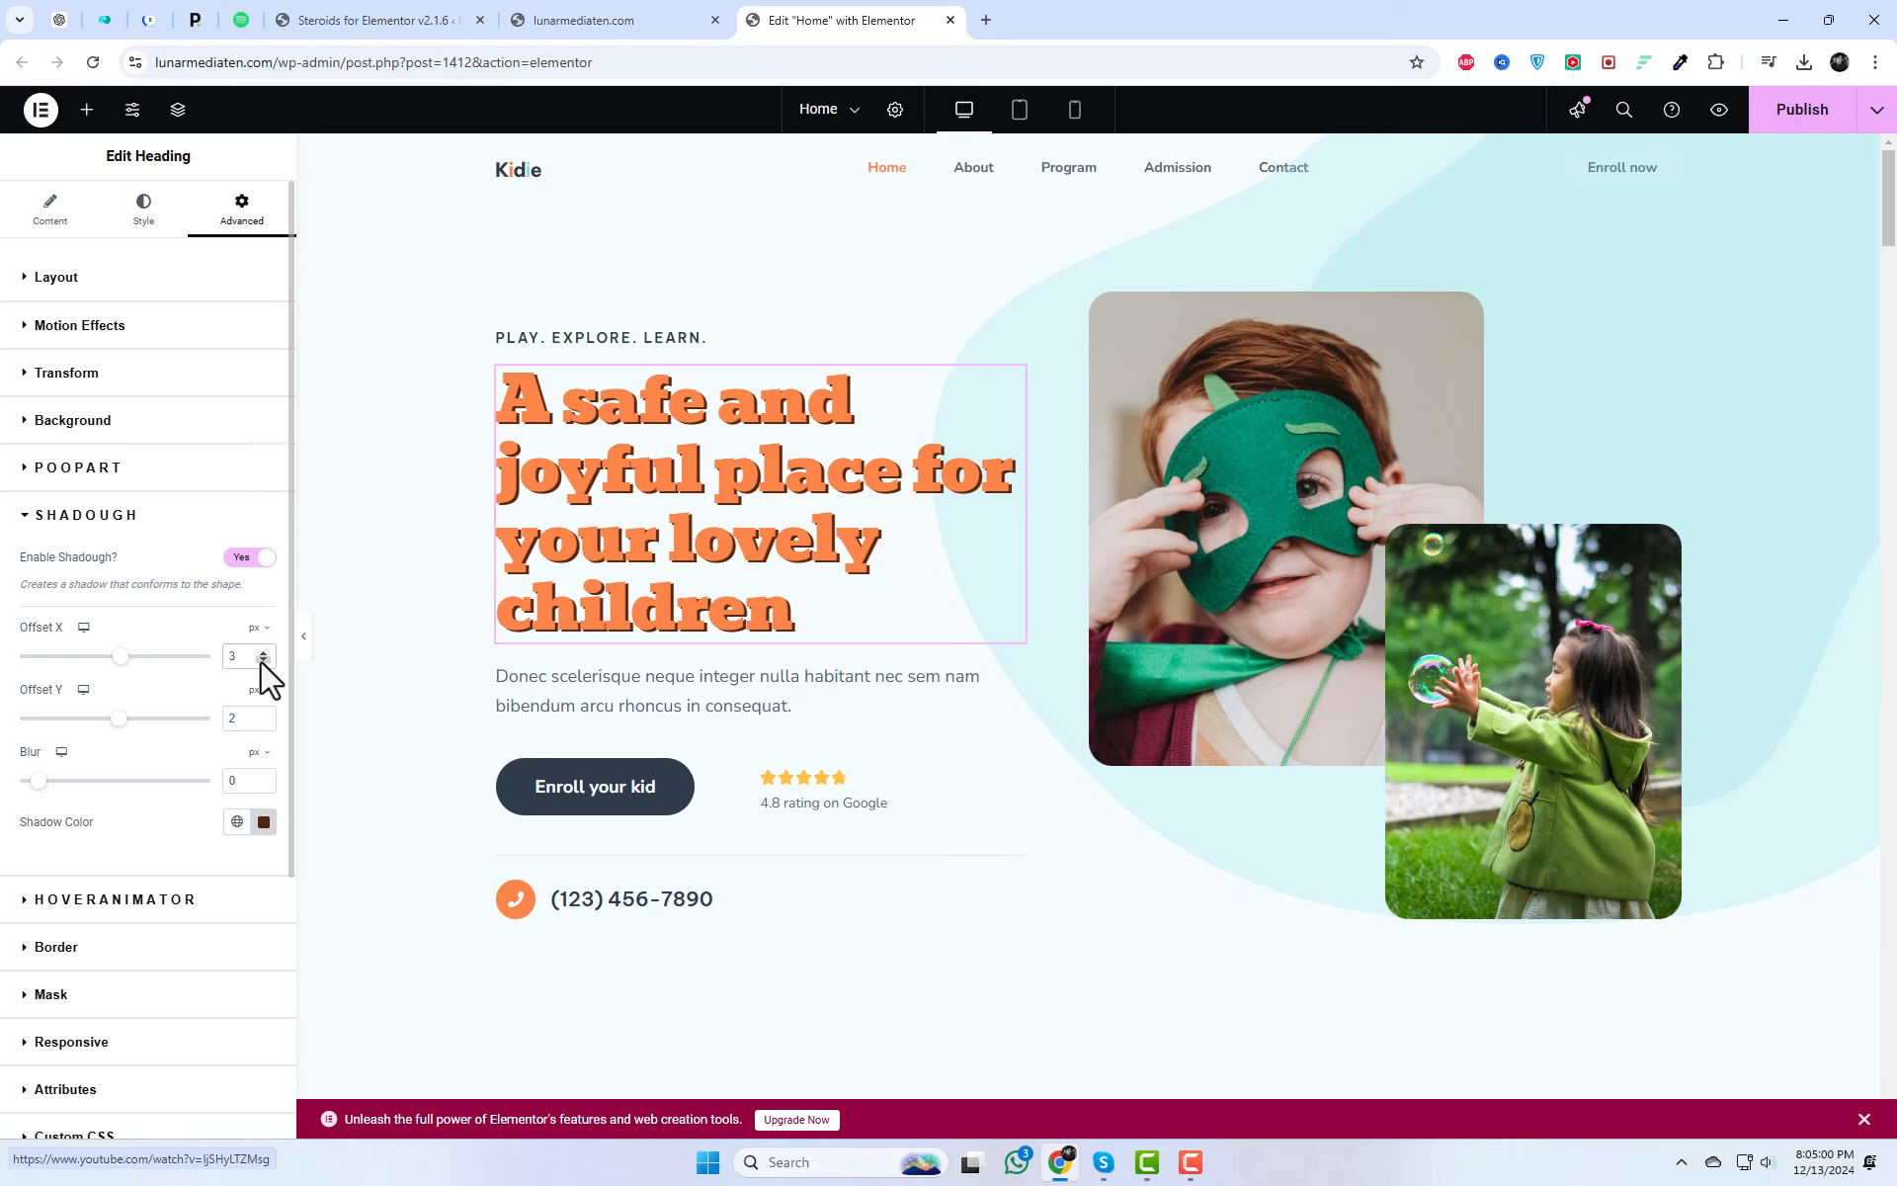
click(262, 713)
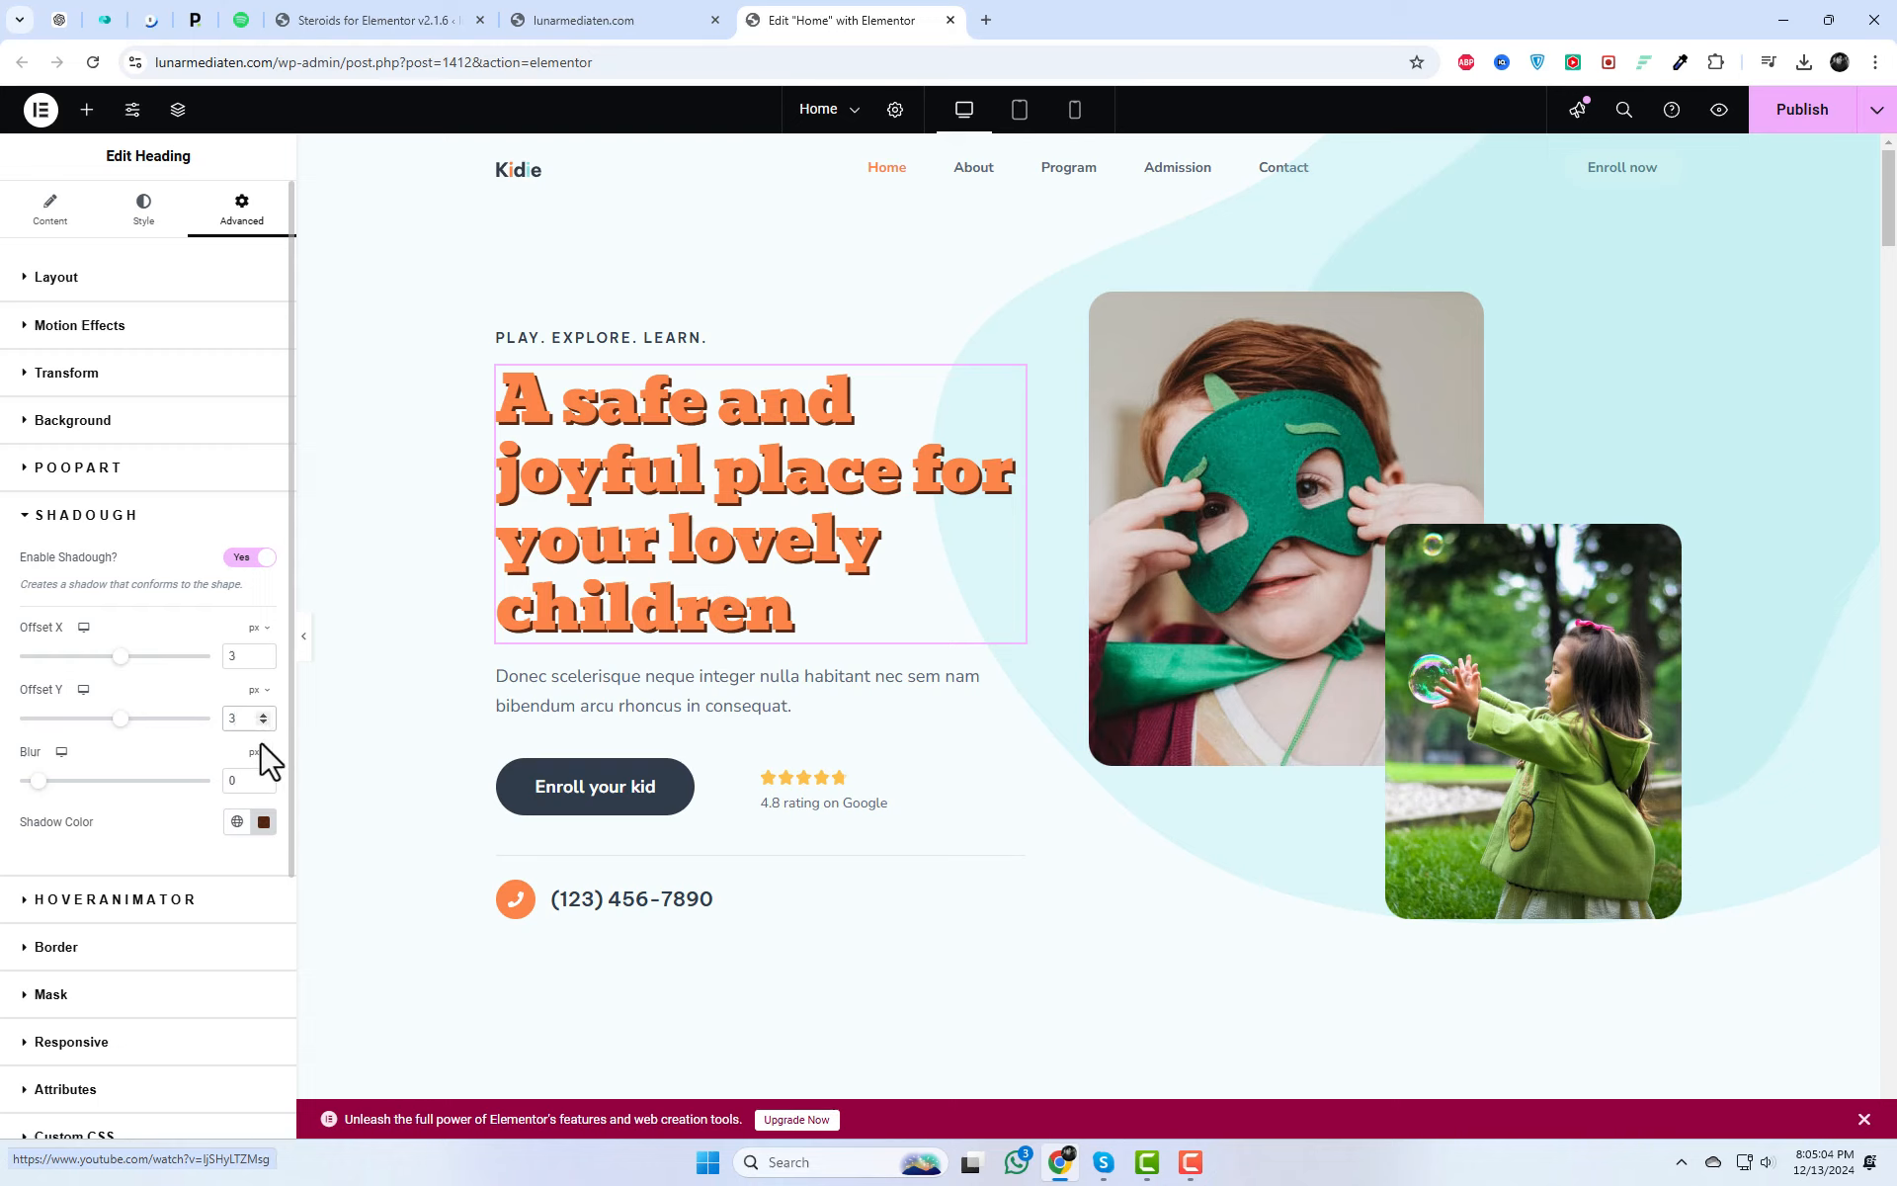
click(263, 775)
click(262, 774)
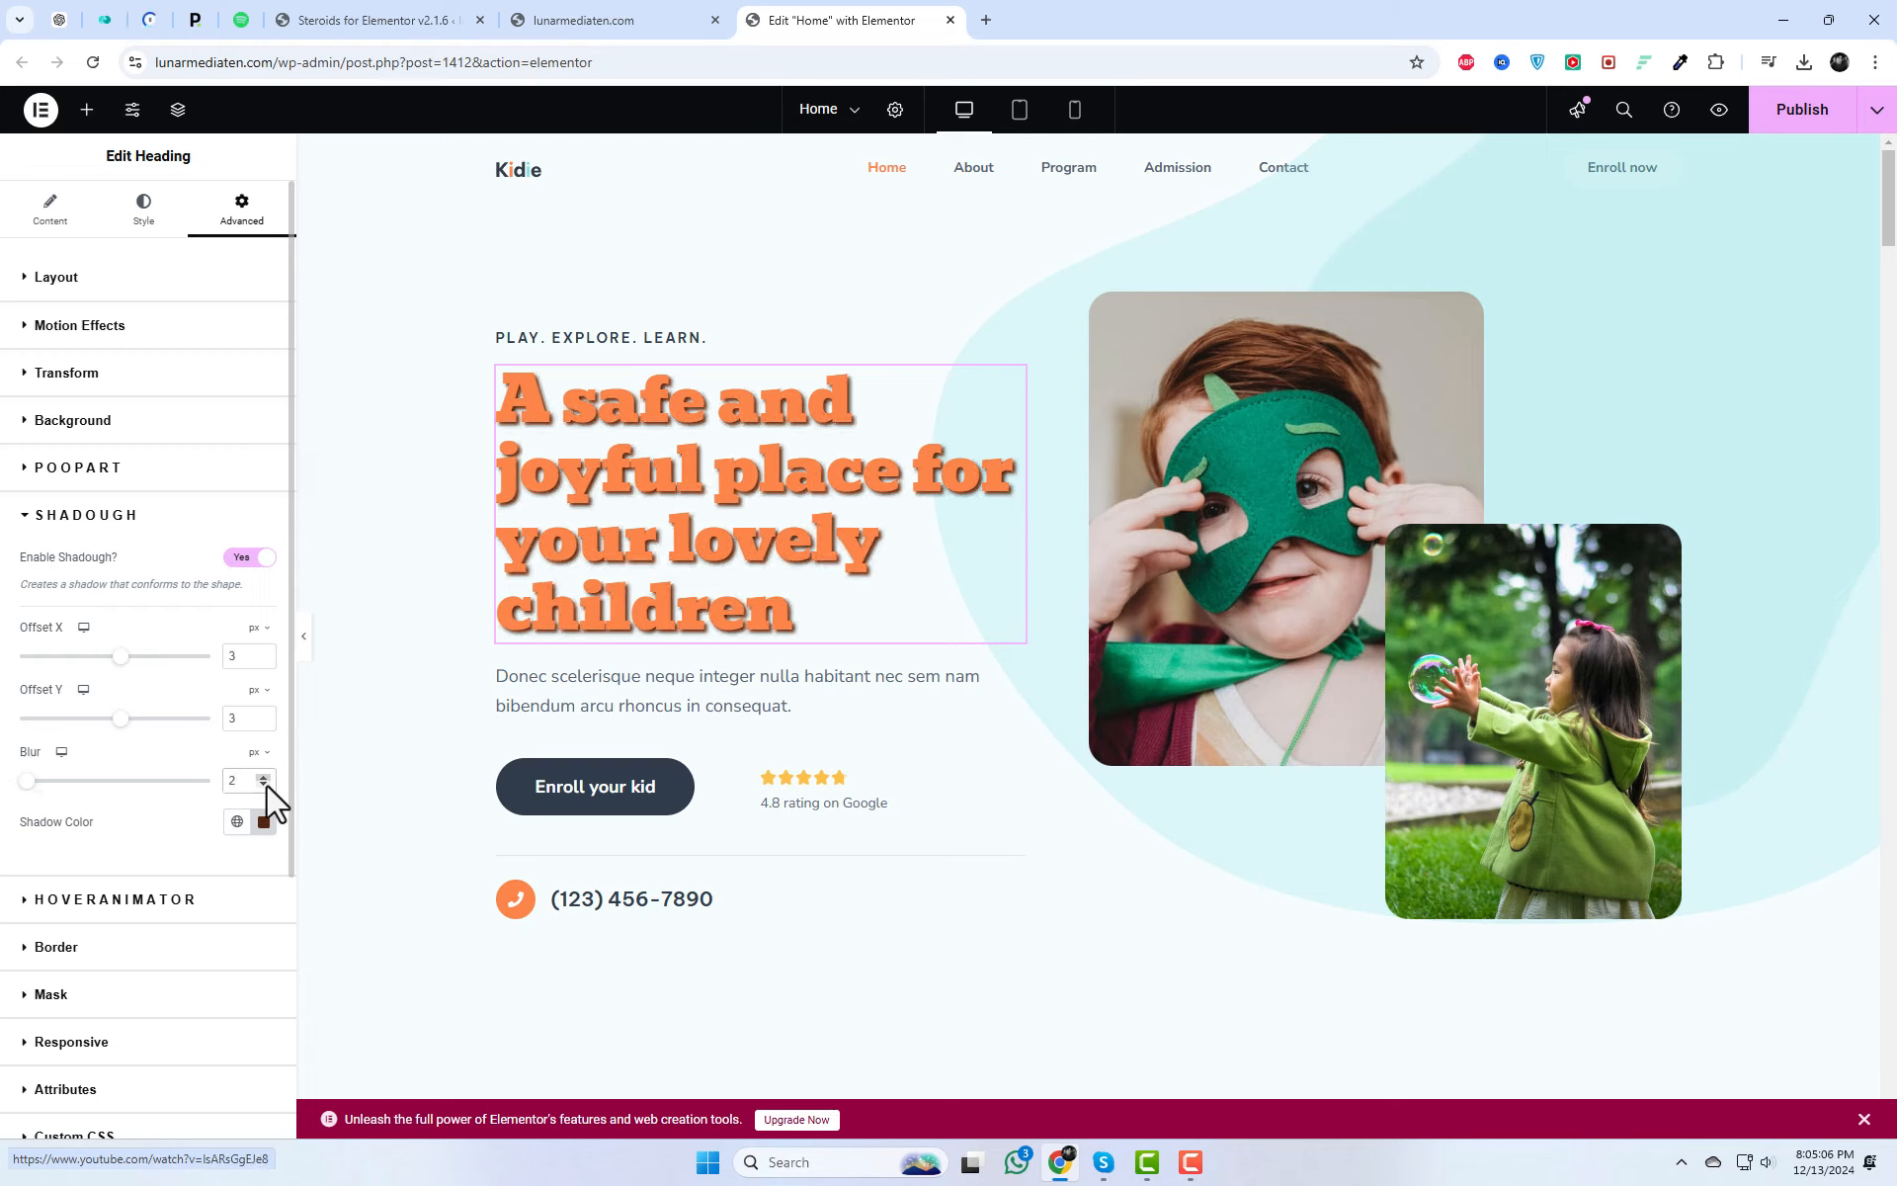
click(262, 785)
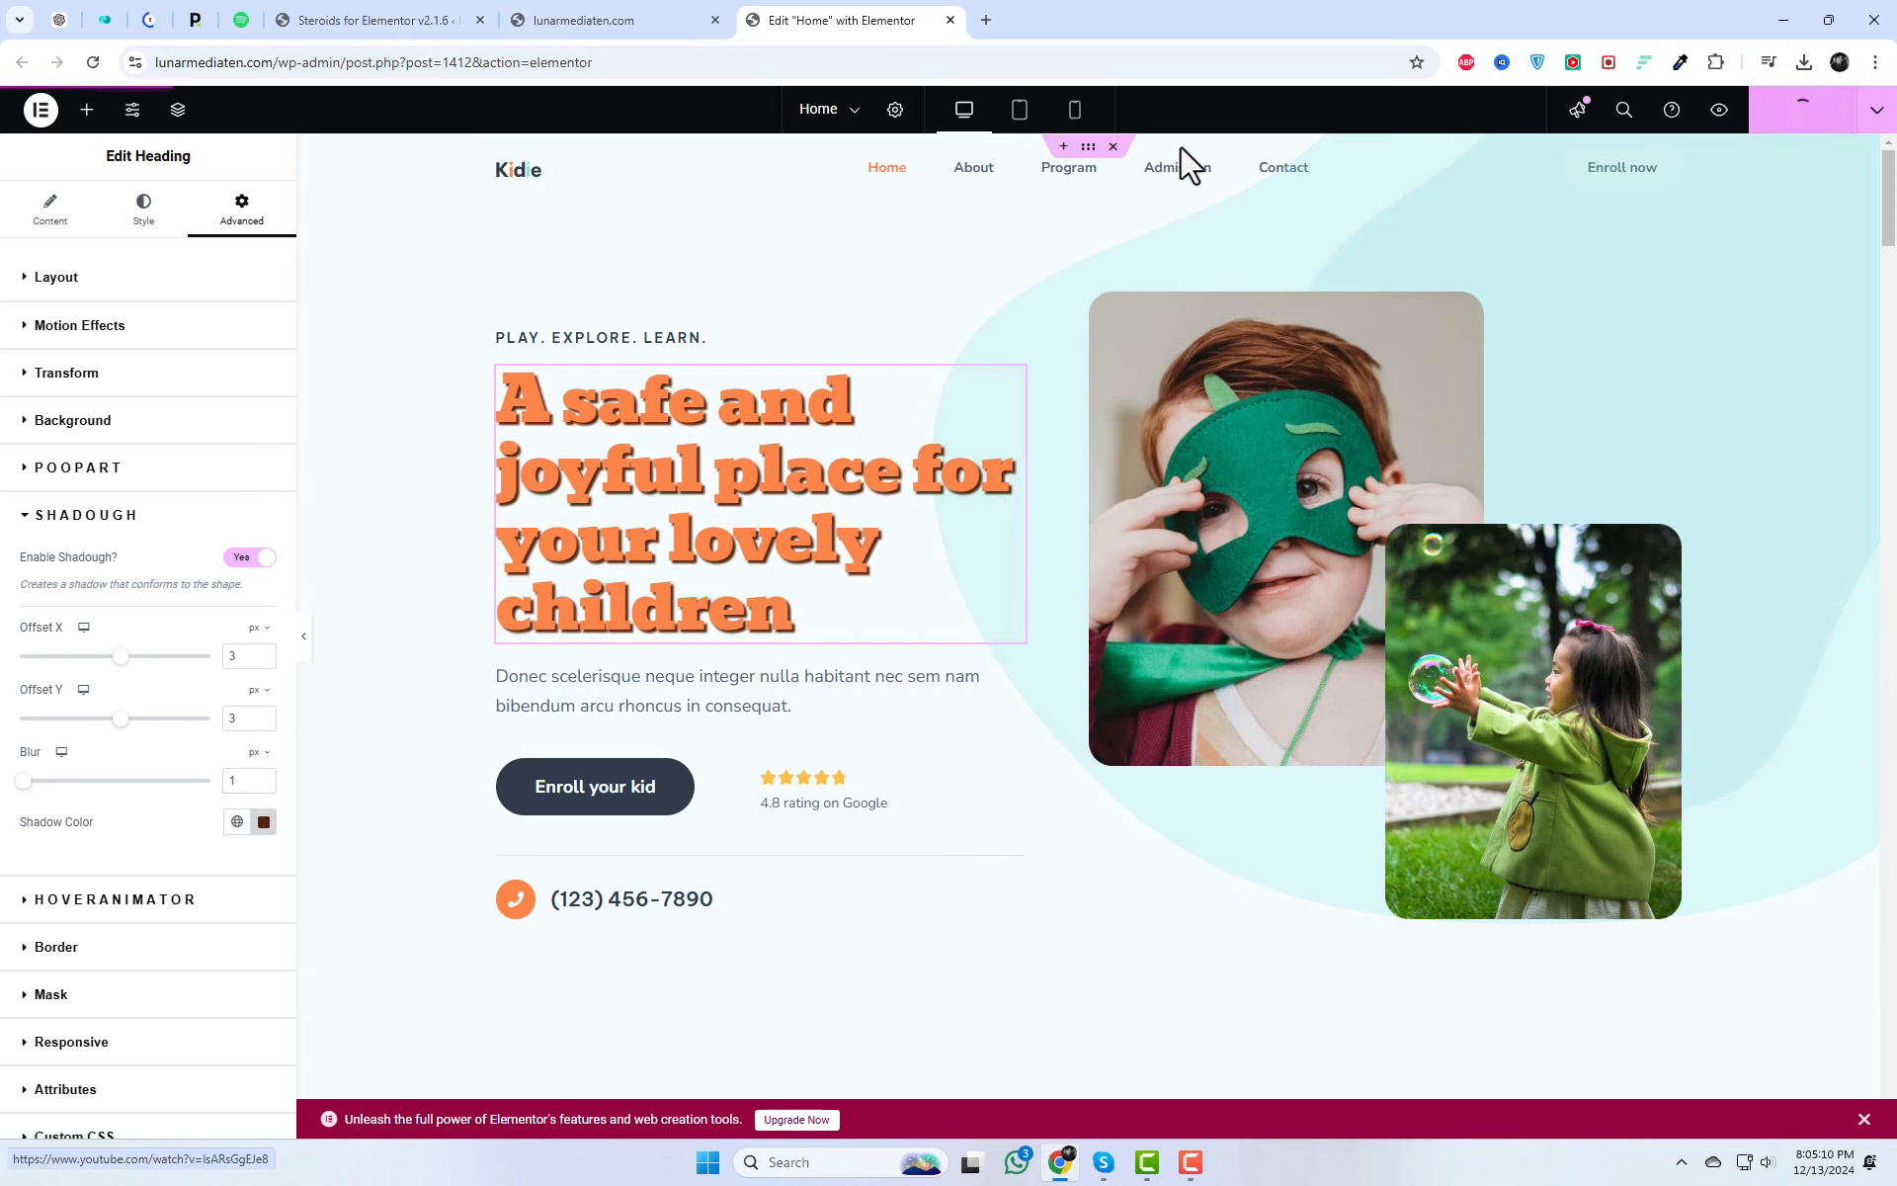
Step: Change the hero heading's shadow color to black, publish the page and switch to the live home page
click(263, 821)
drag(306, 974, 365, 1071)
click(1790, 118)
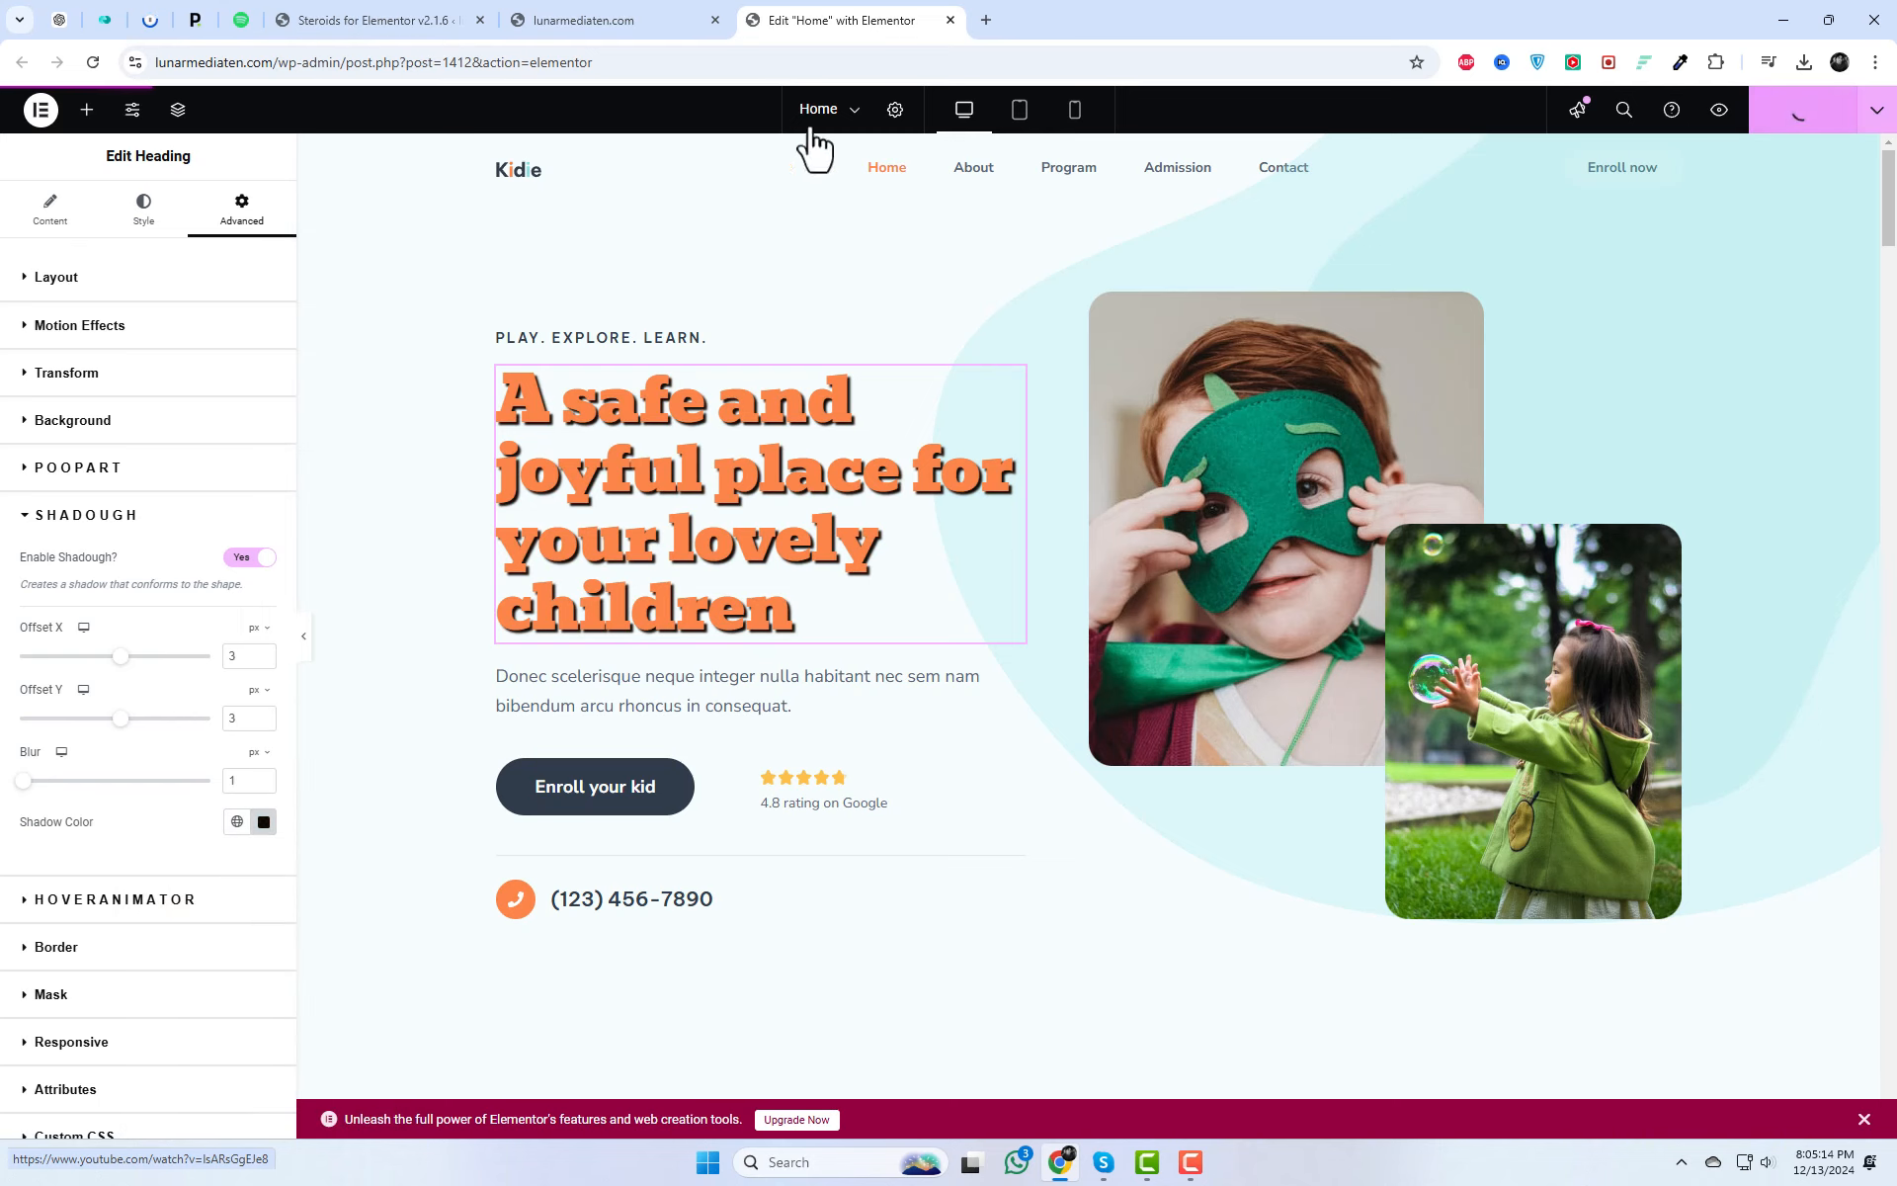
click(583, 19)
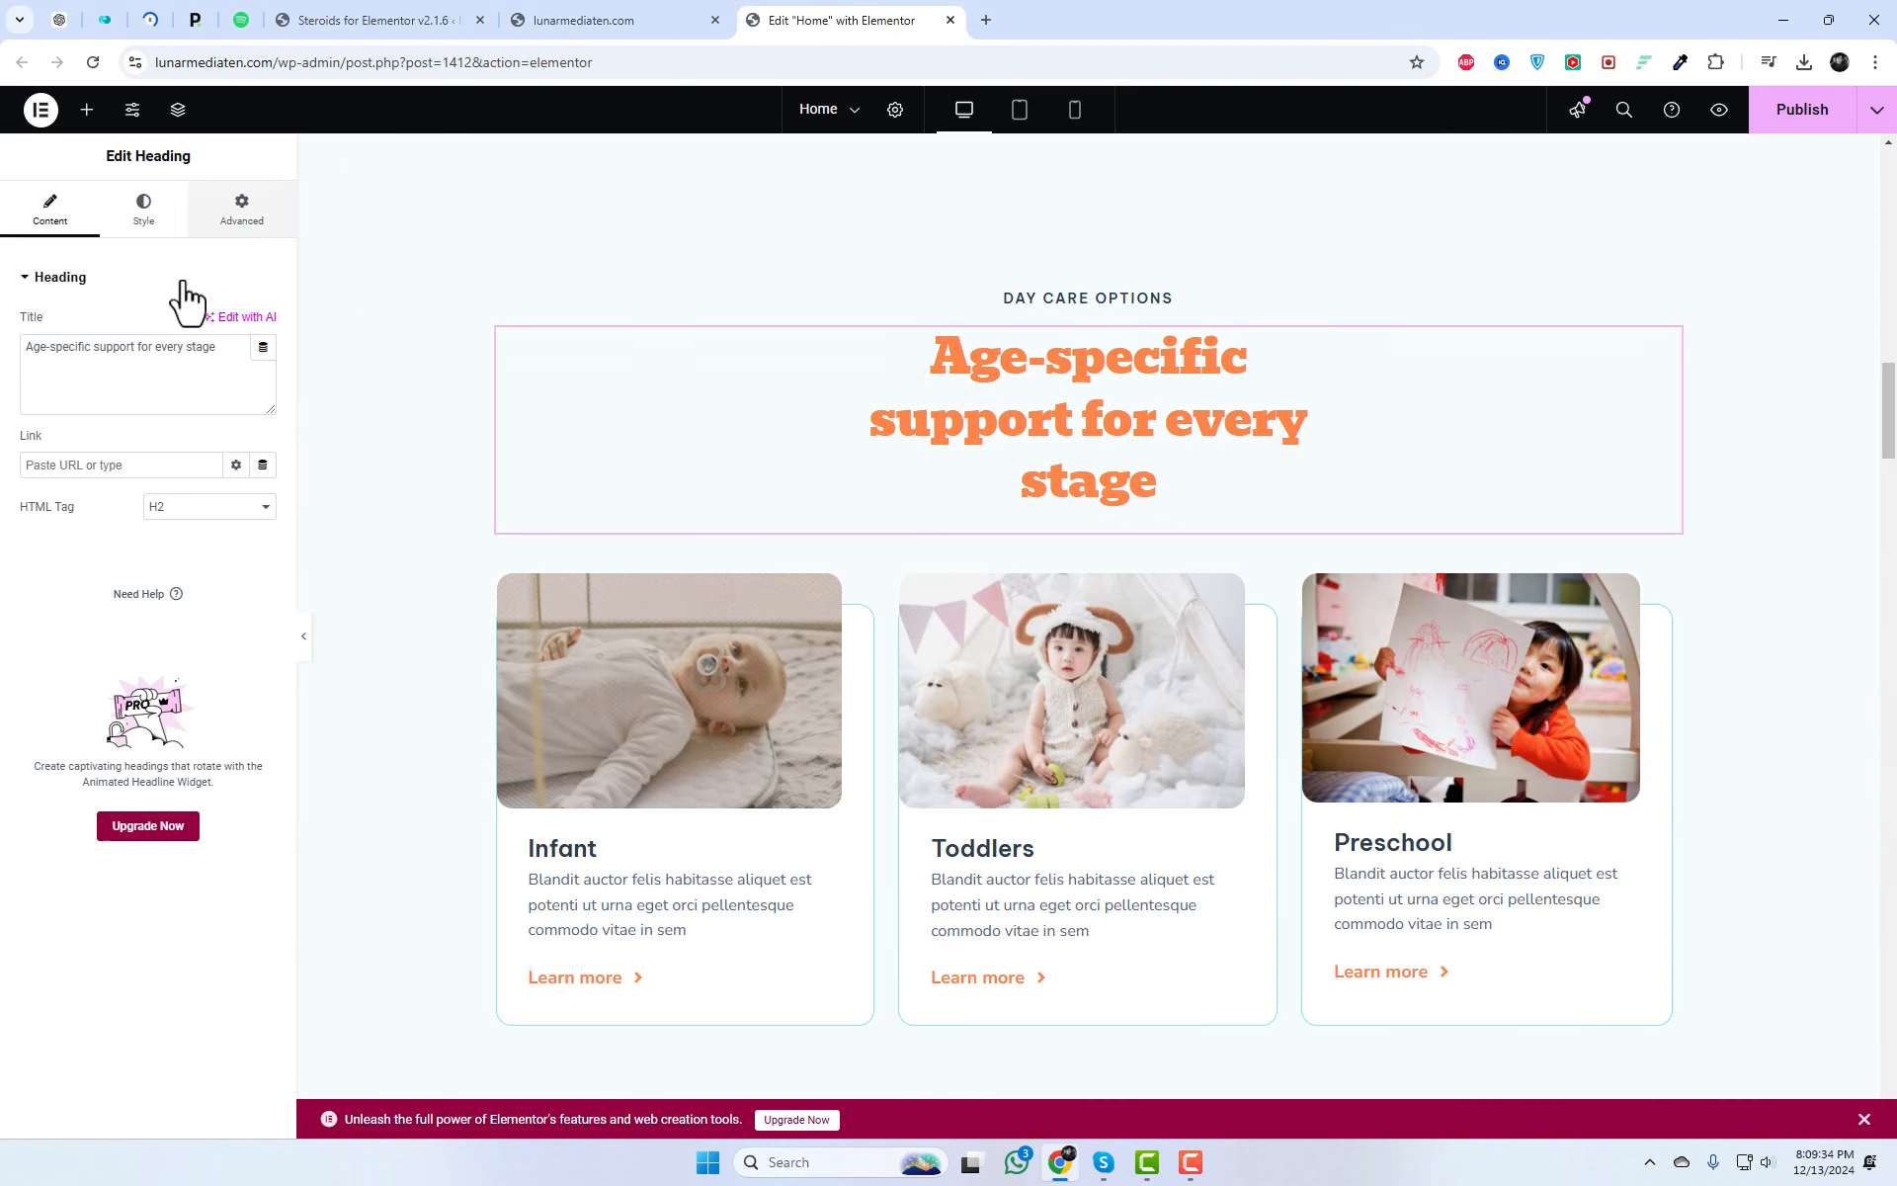
Step: Enable the Shadough shadow for the "Age-specific support for every stage" heading in the Elementor editor
click(237, 212)
scroll(203, 494, down, 10)
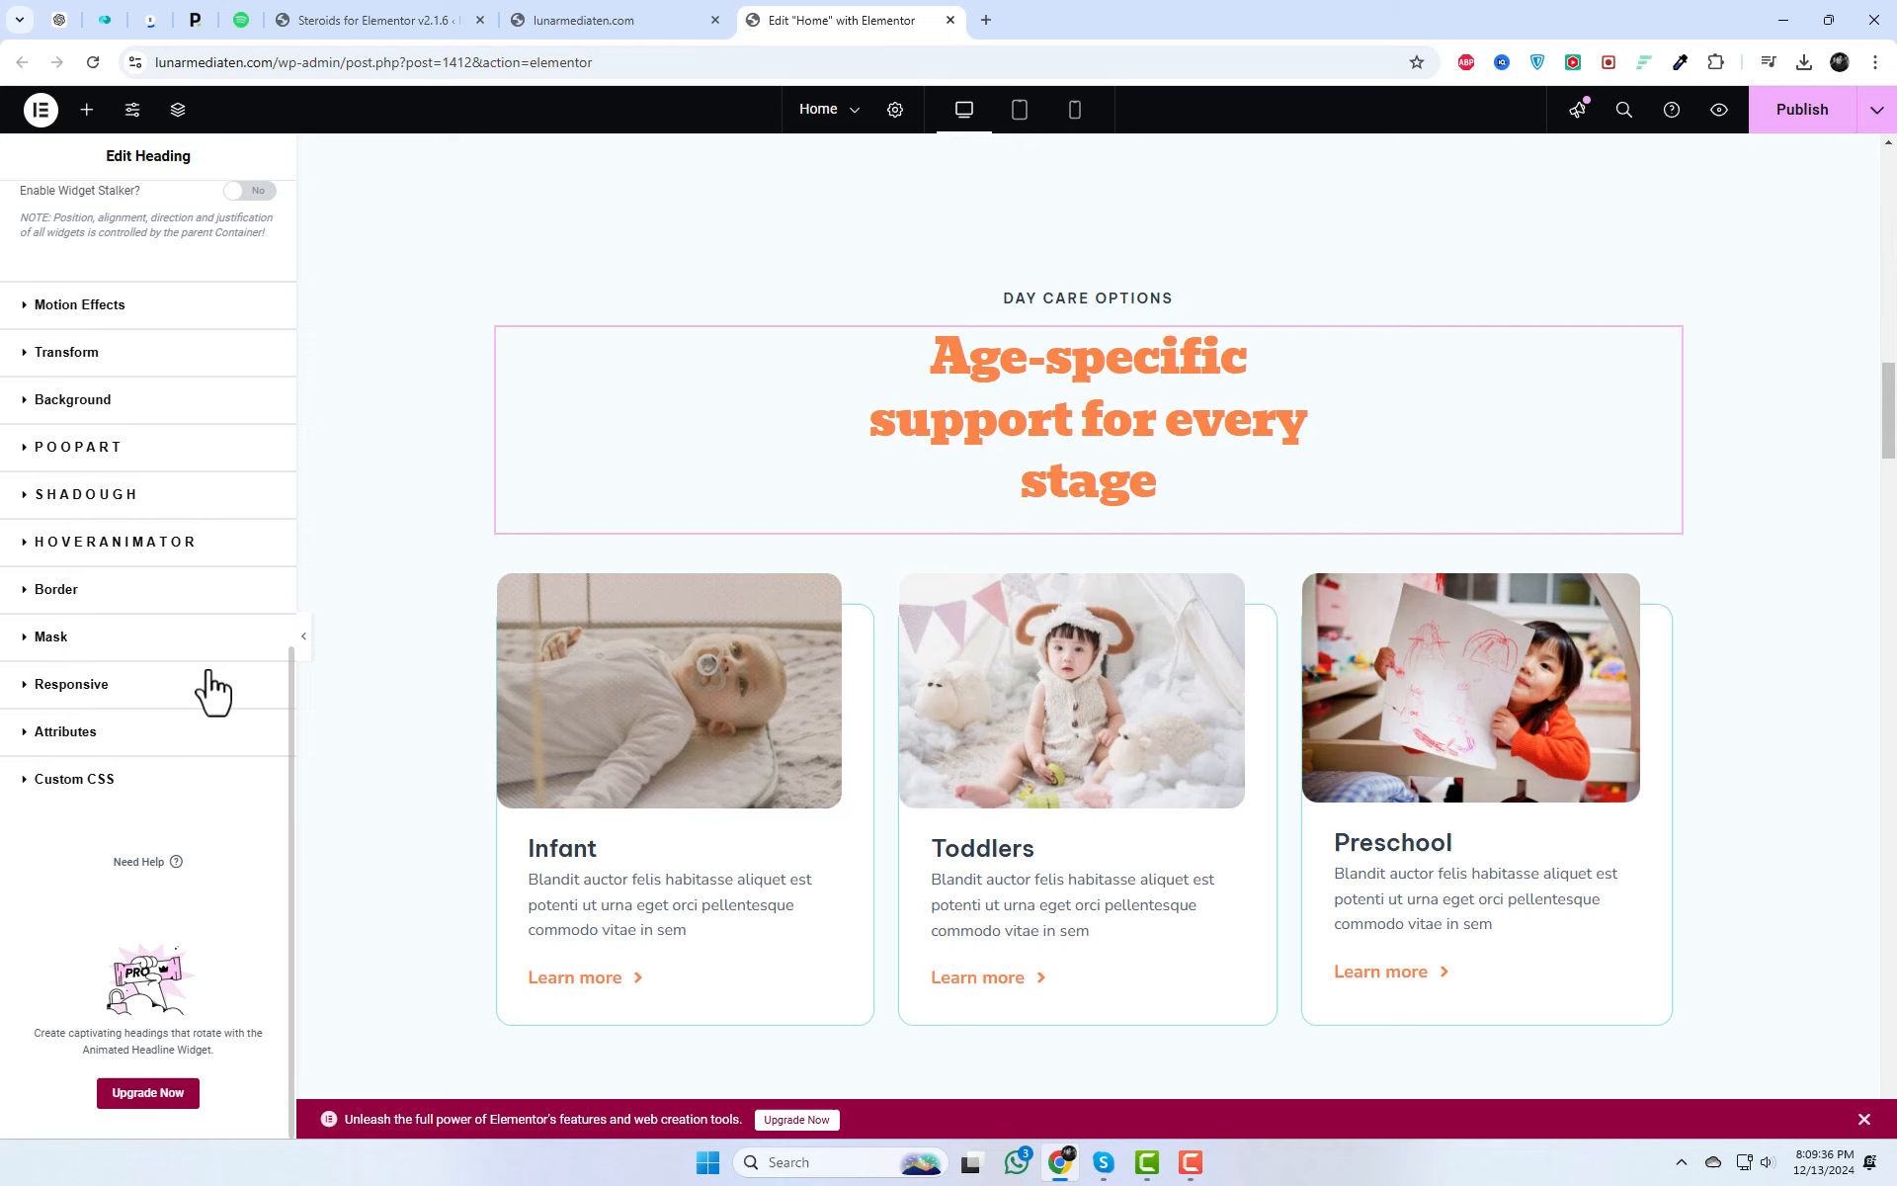
click(134, 495)
click(259, 558)
scroll(229, 652, down, 3)
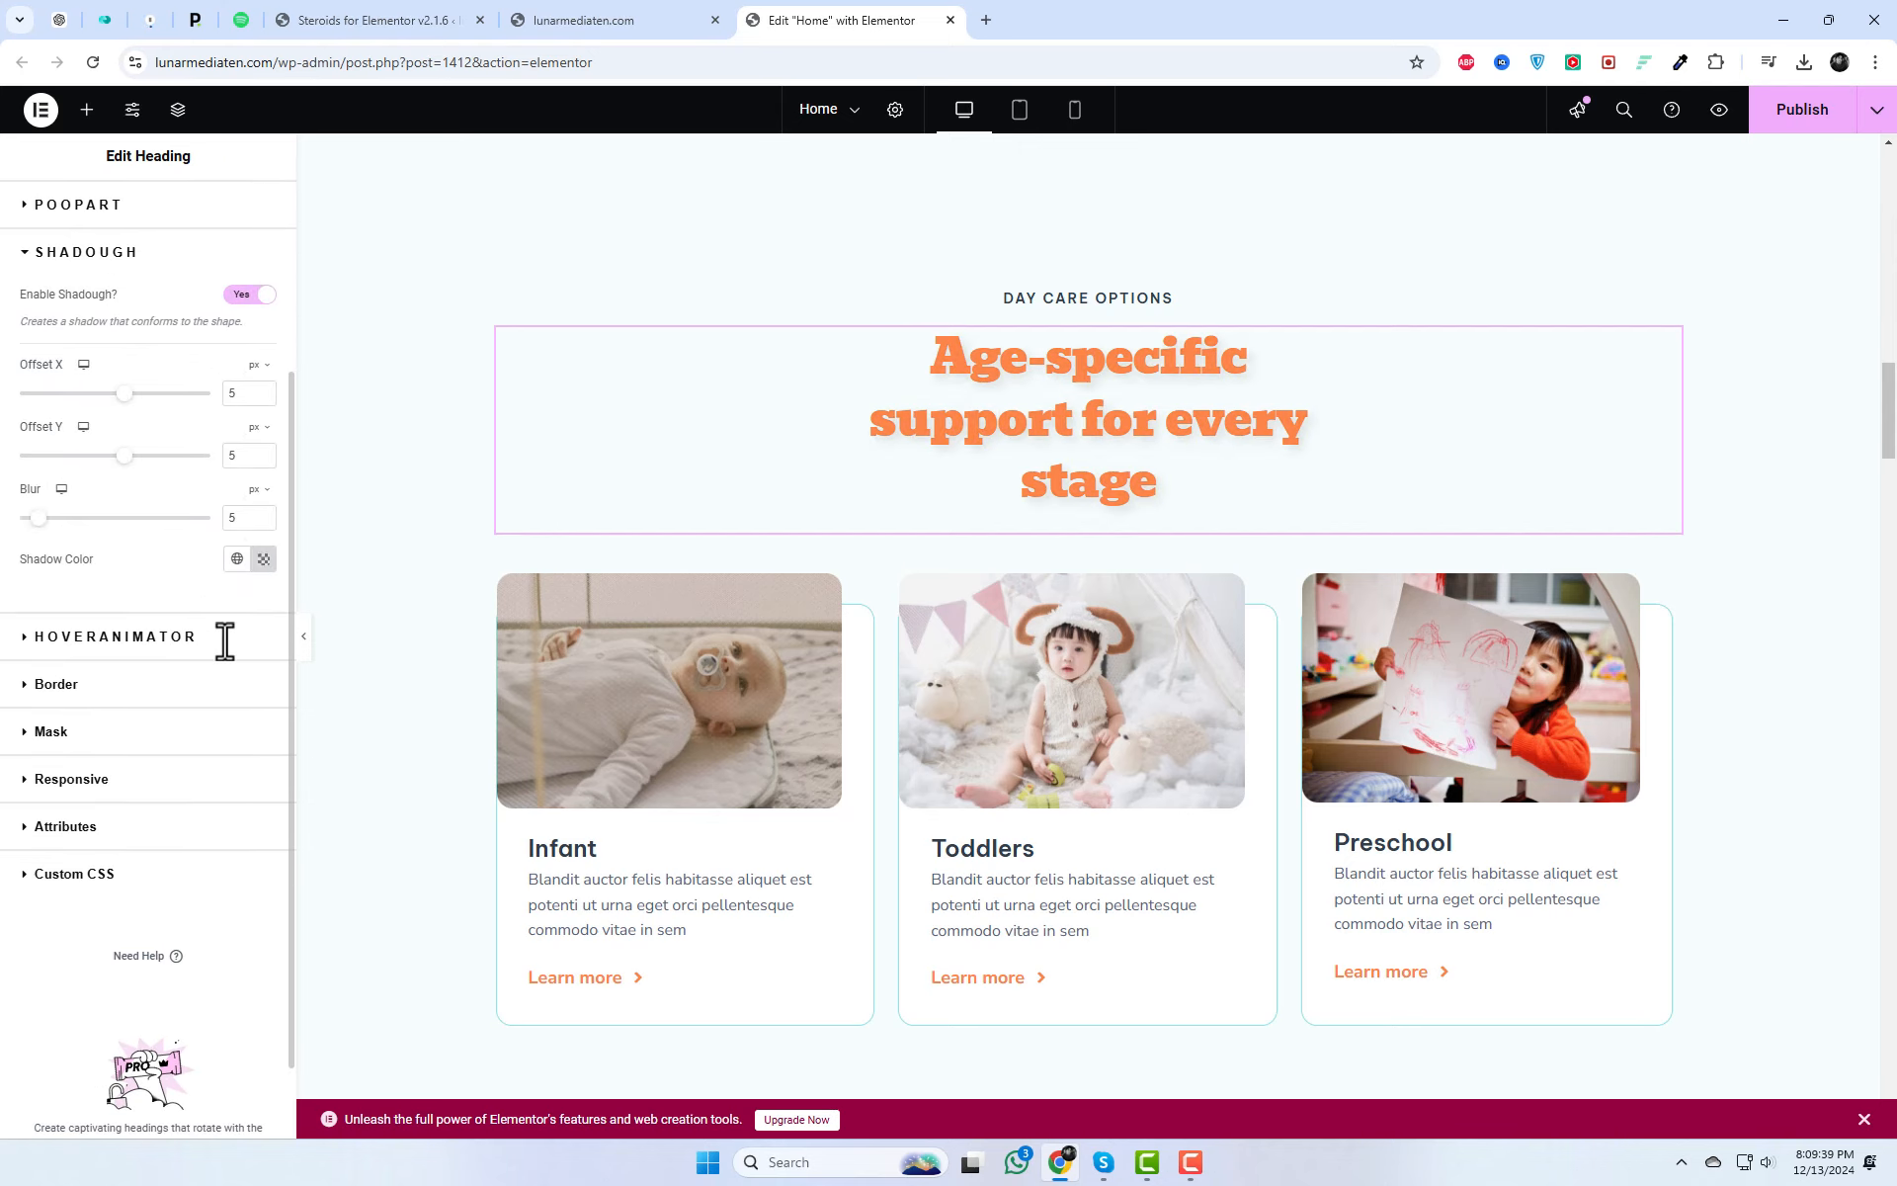
Step: Make the "Age-specific support for every stage" heading's shadow color fully opaque dark red, #872121
click(264, 559)
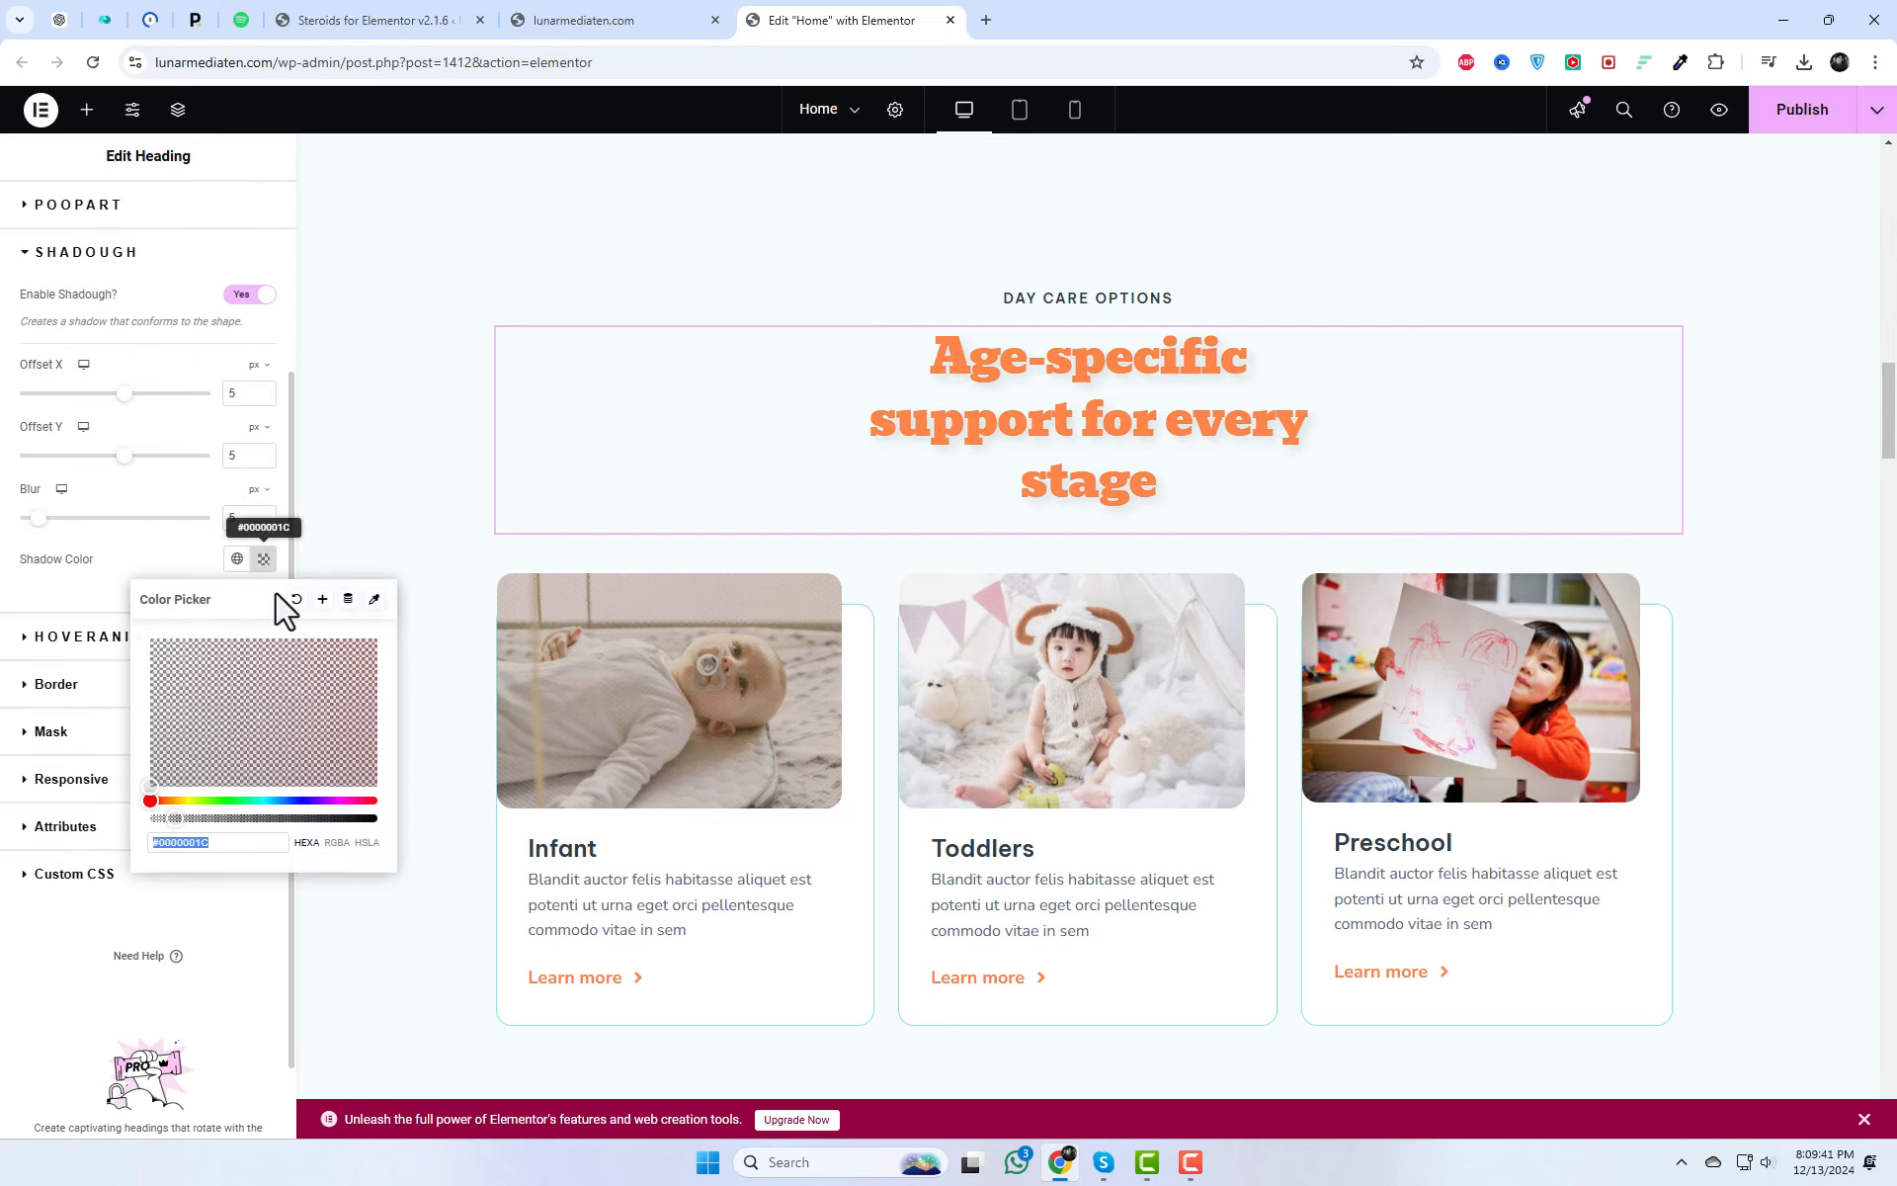
click(167, 817)
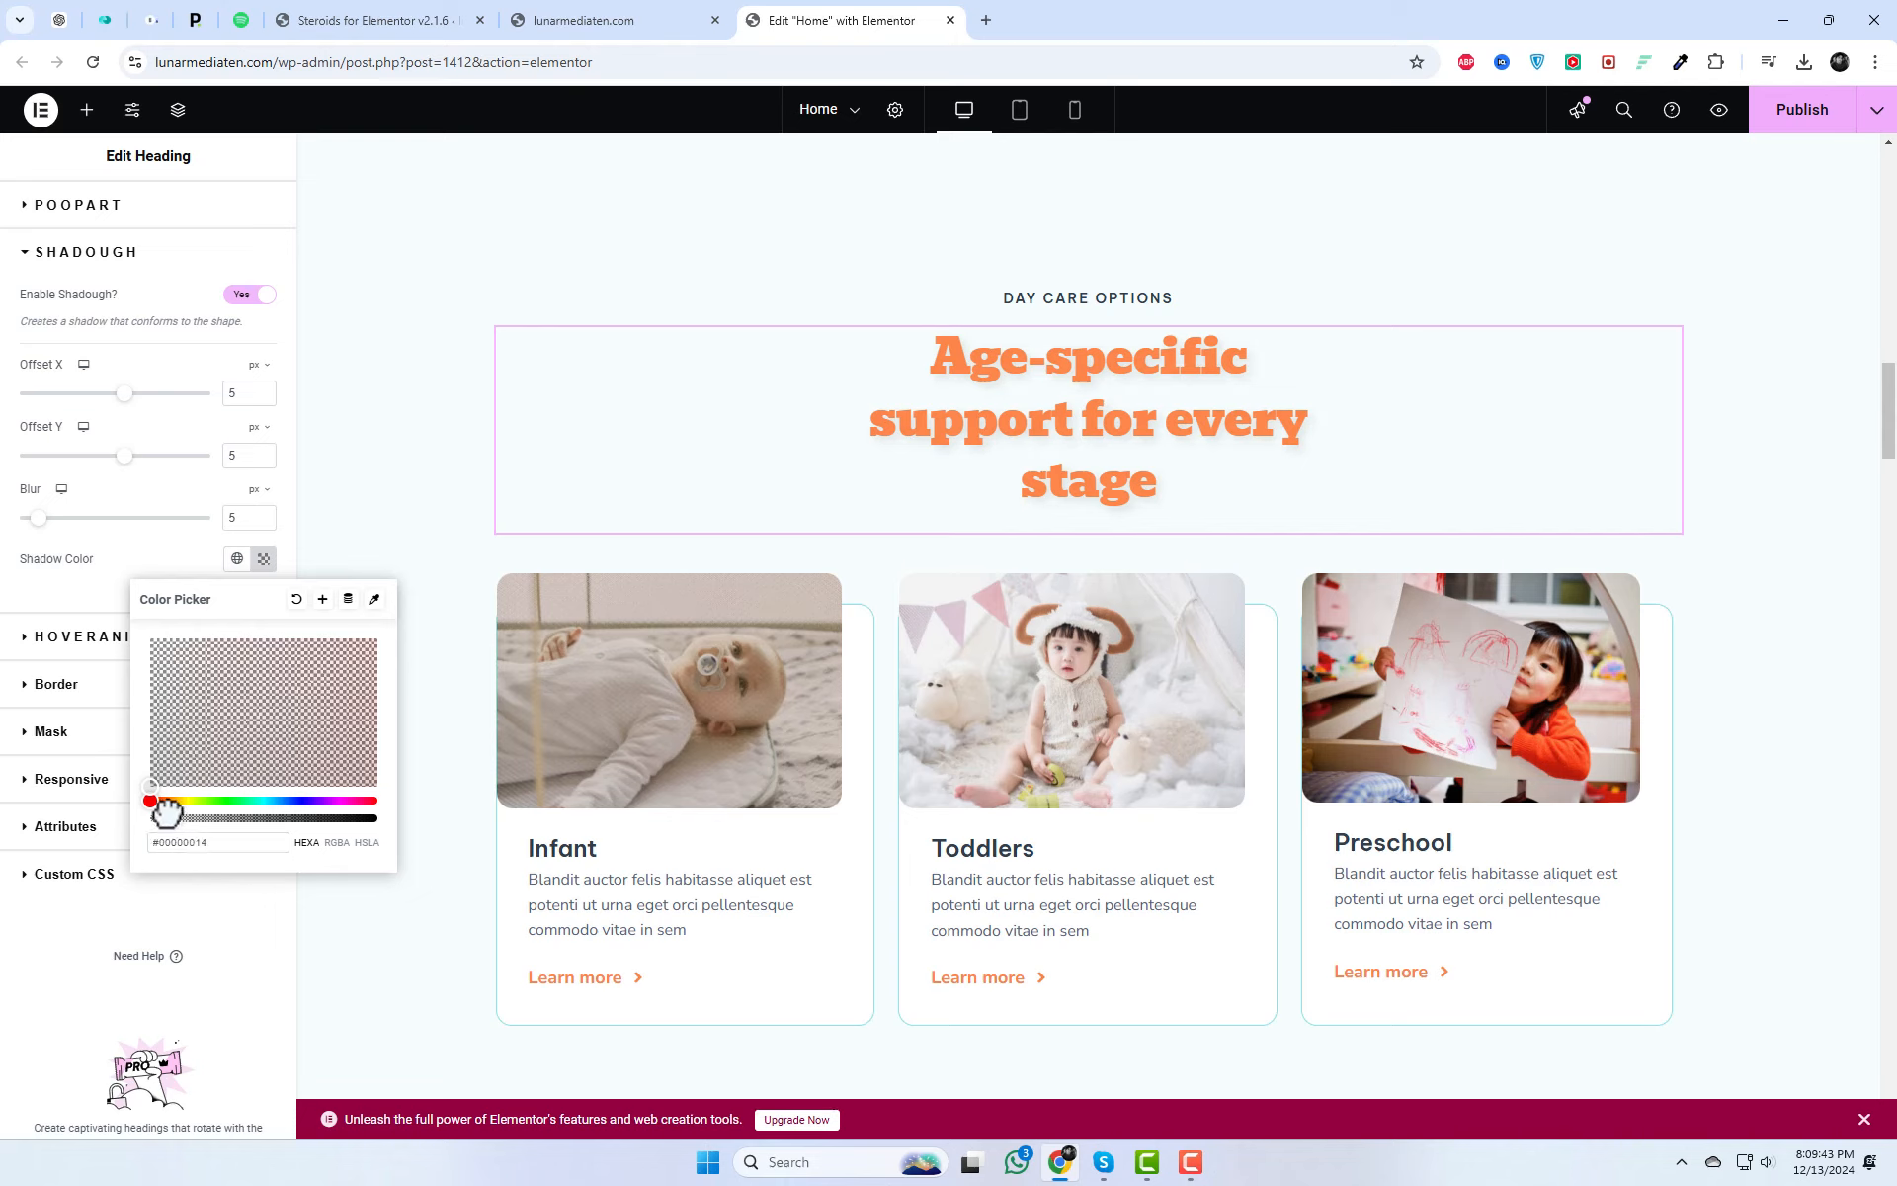
drag(173, 818, 373, 847)
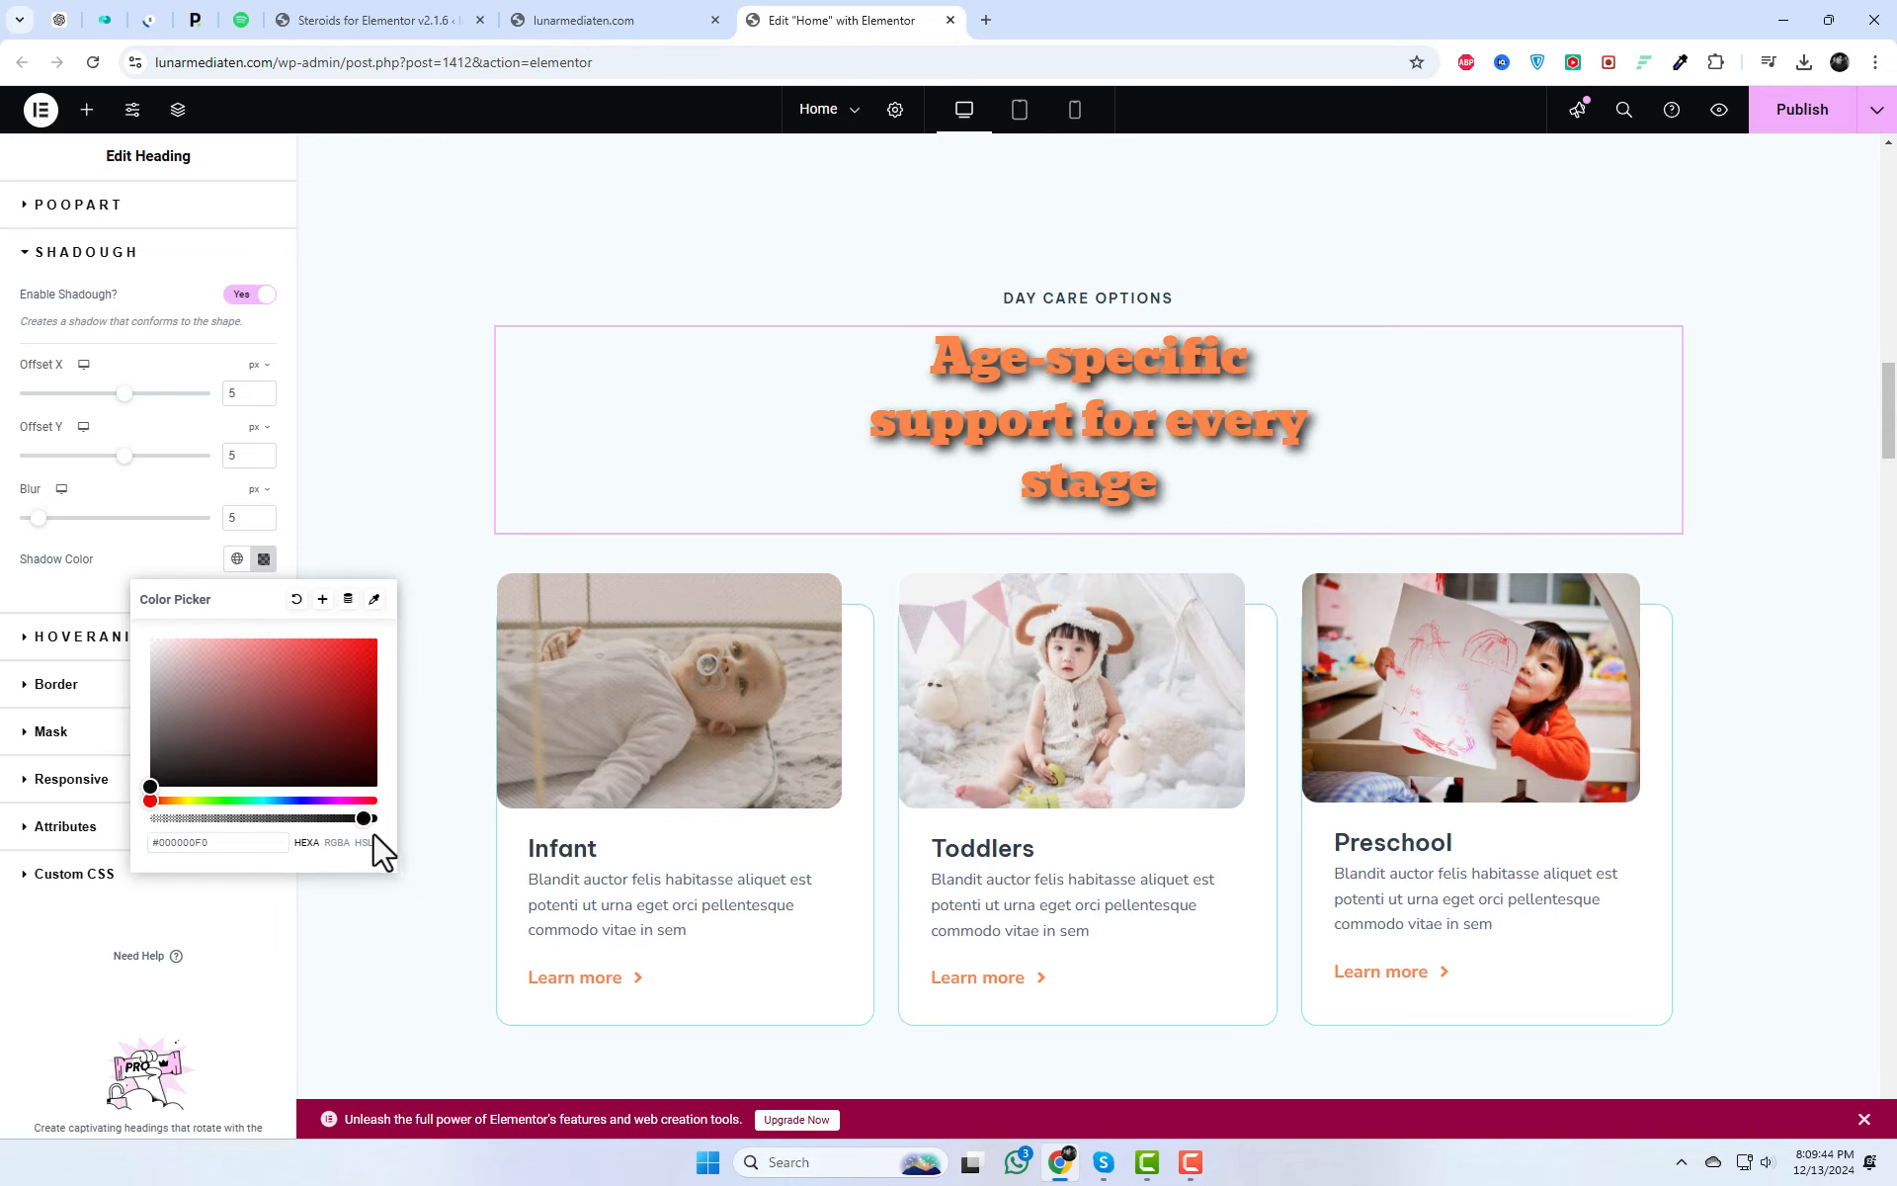
click(320, 708)
Step: Try sampling the heading's orange with the color sampler, and darken the shadow color to a deeper red
click(374, 600)
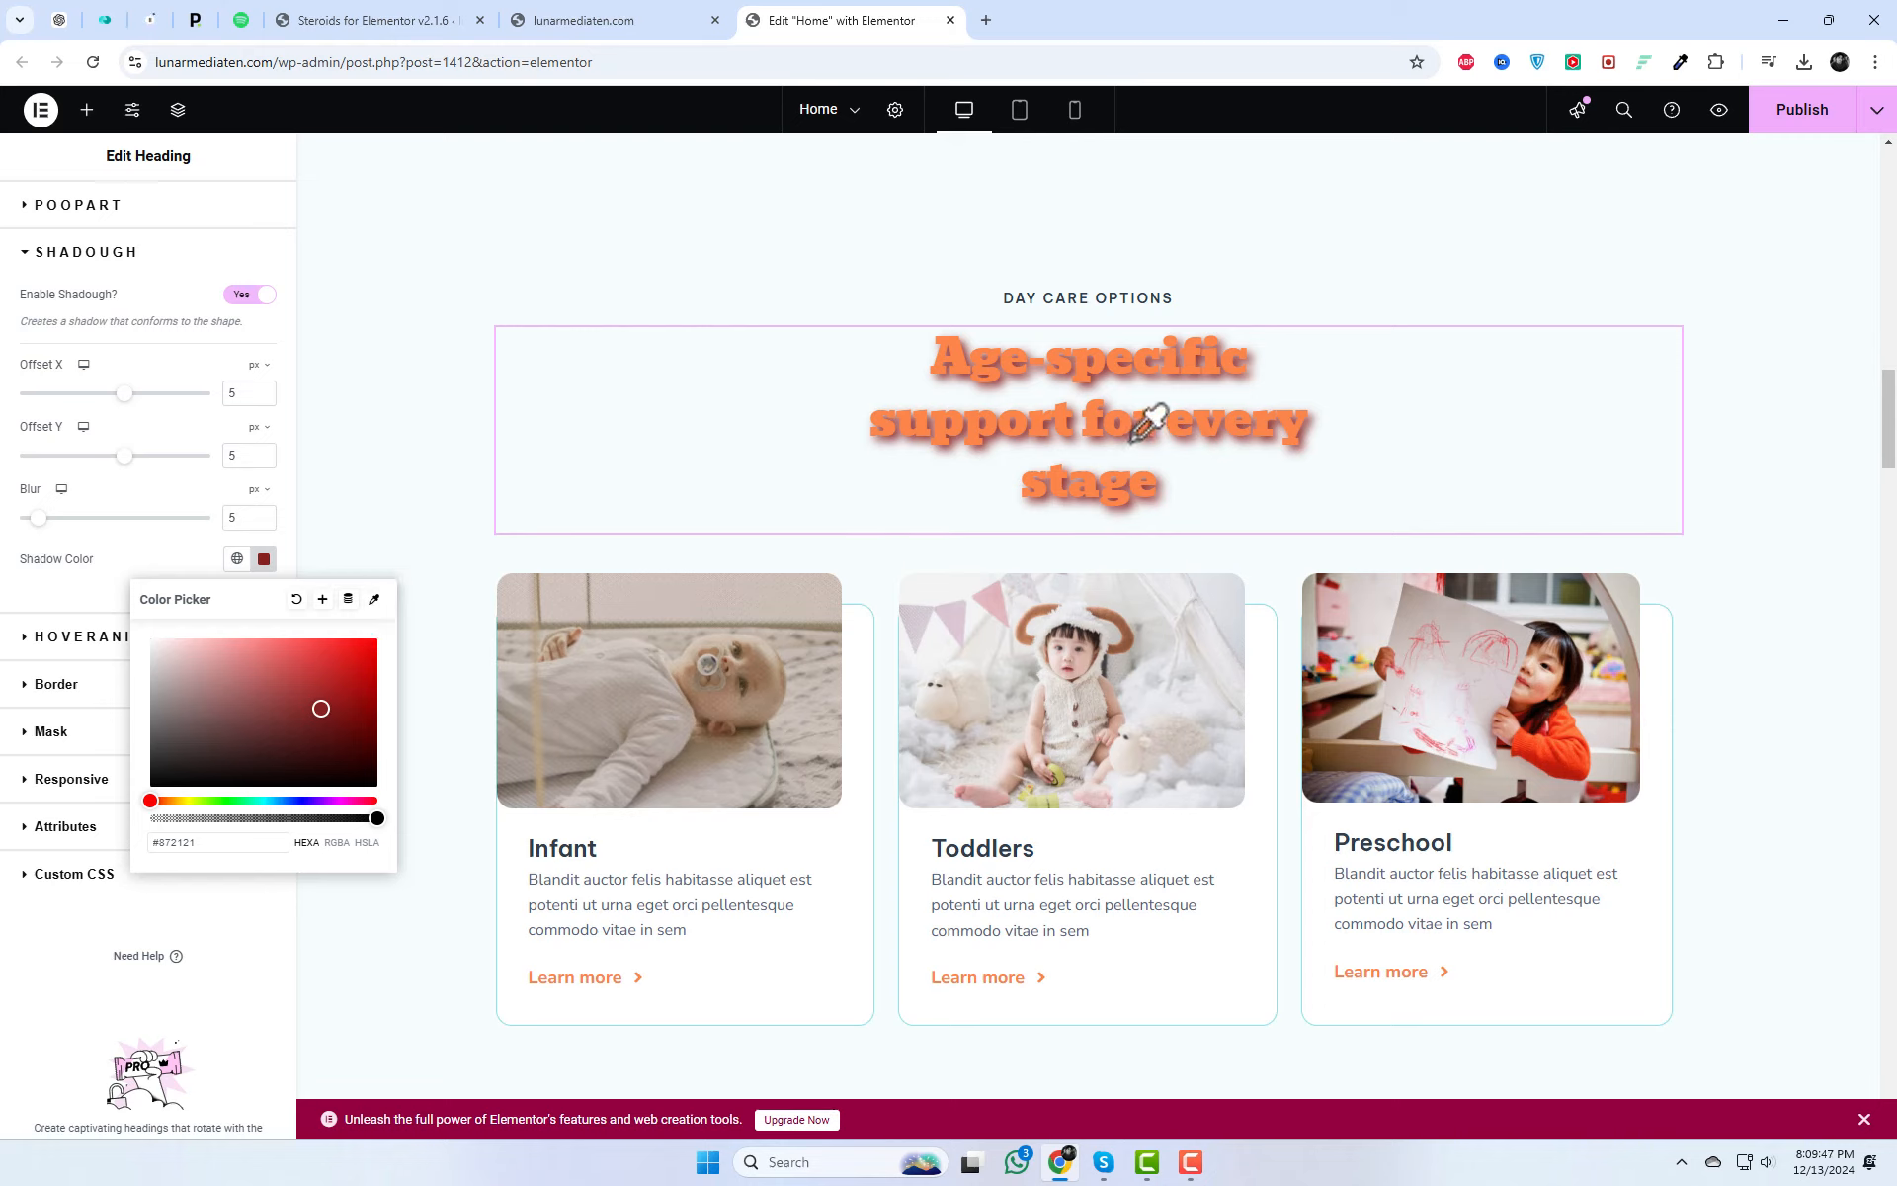
click(1098, 417)
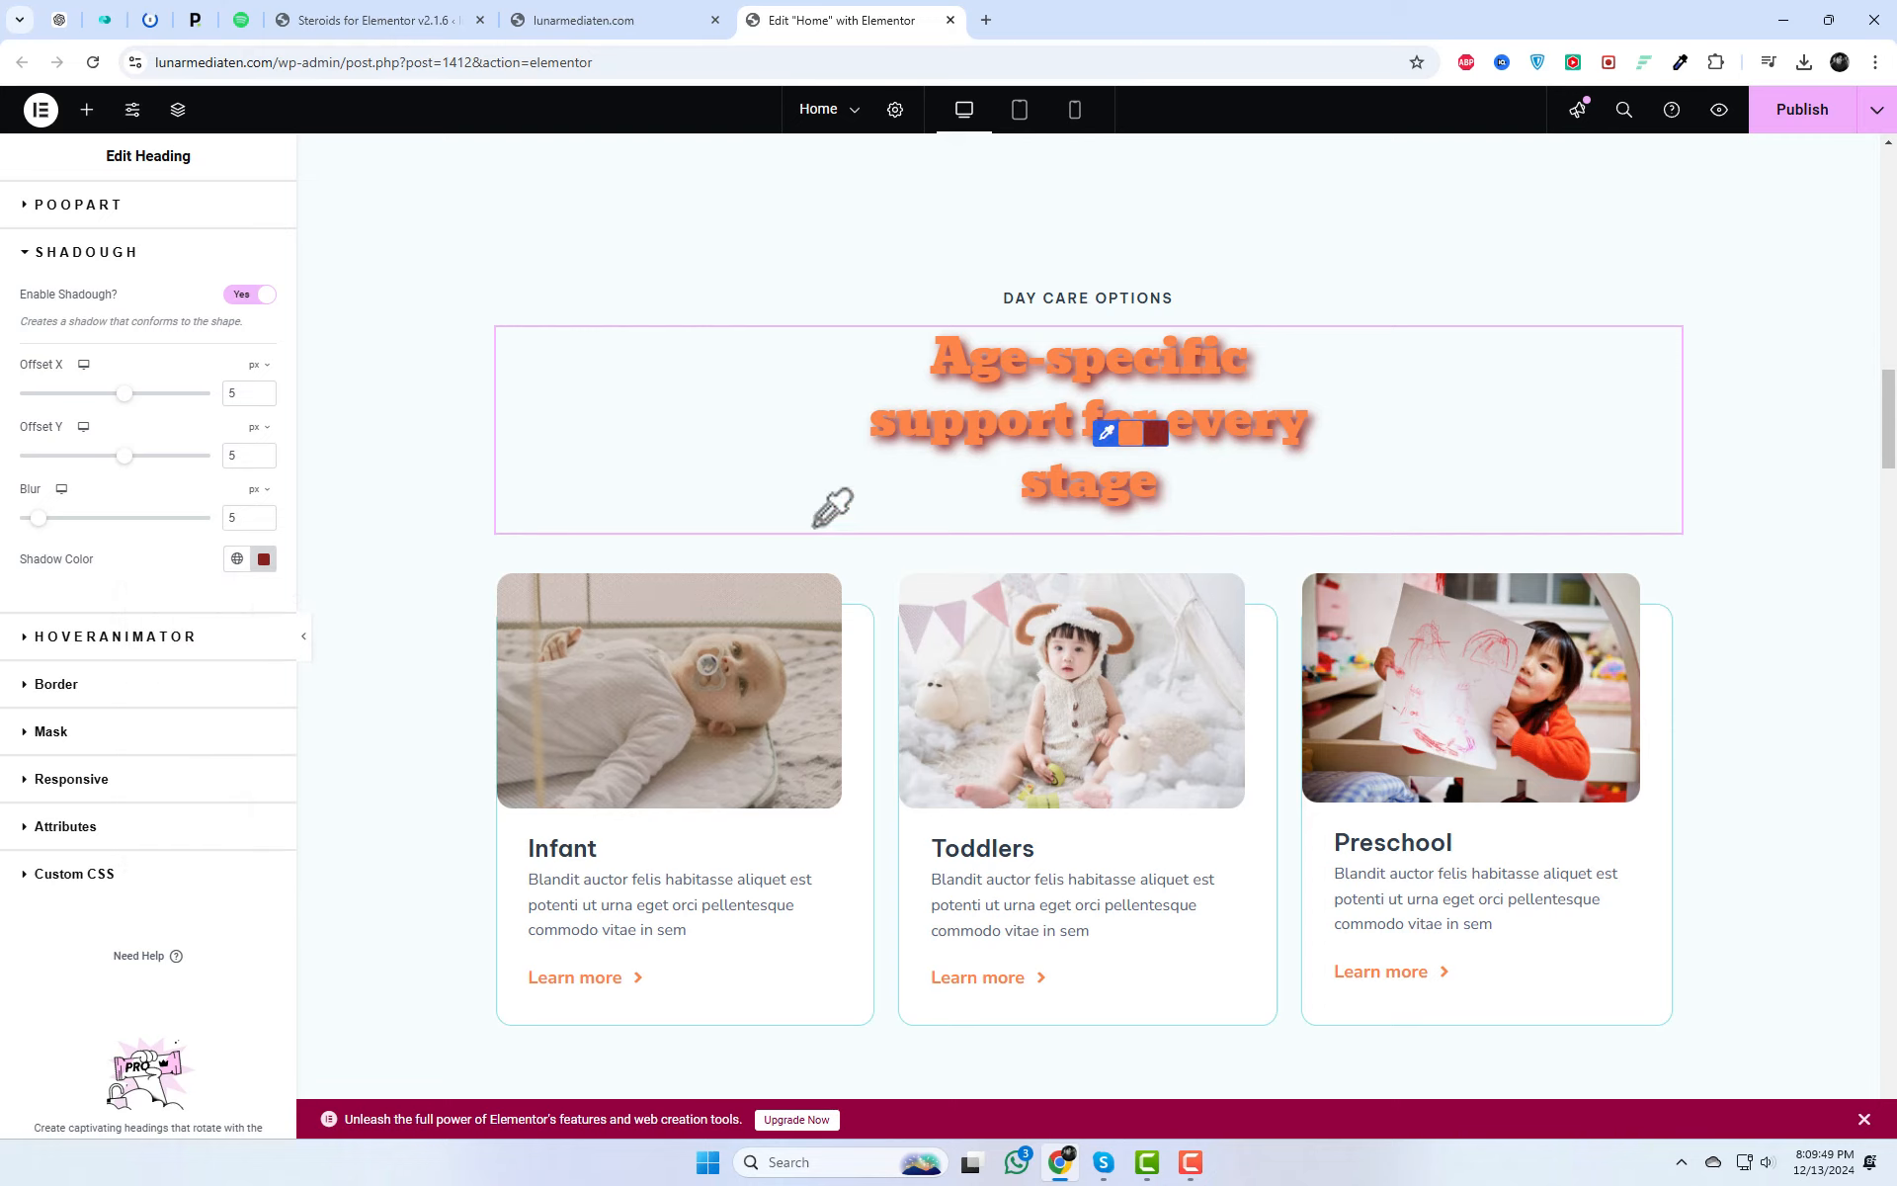
click(264, 561)
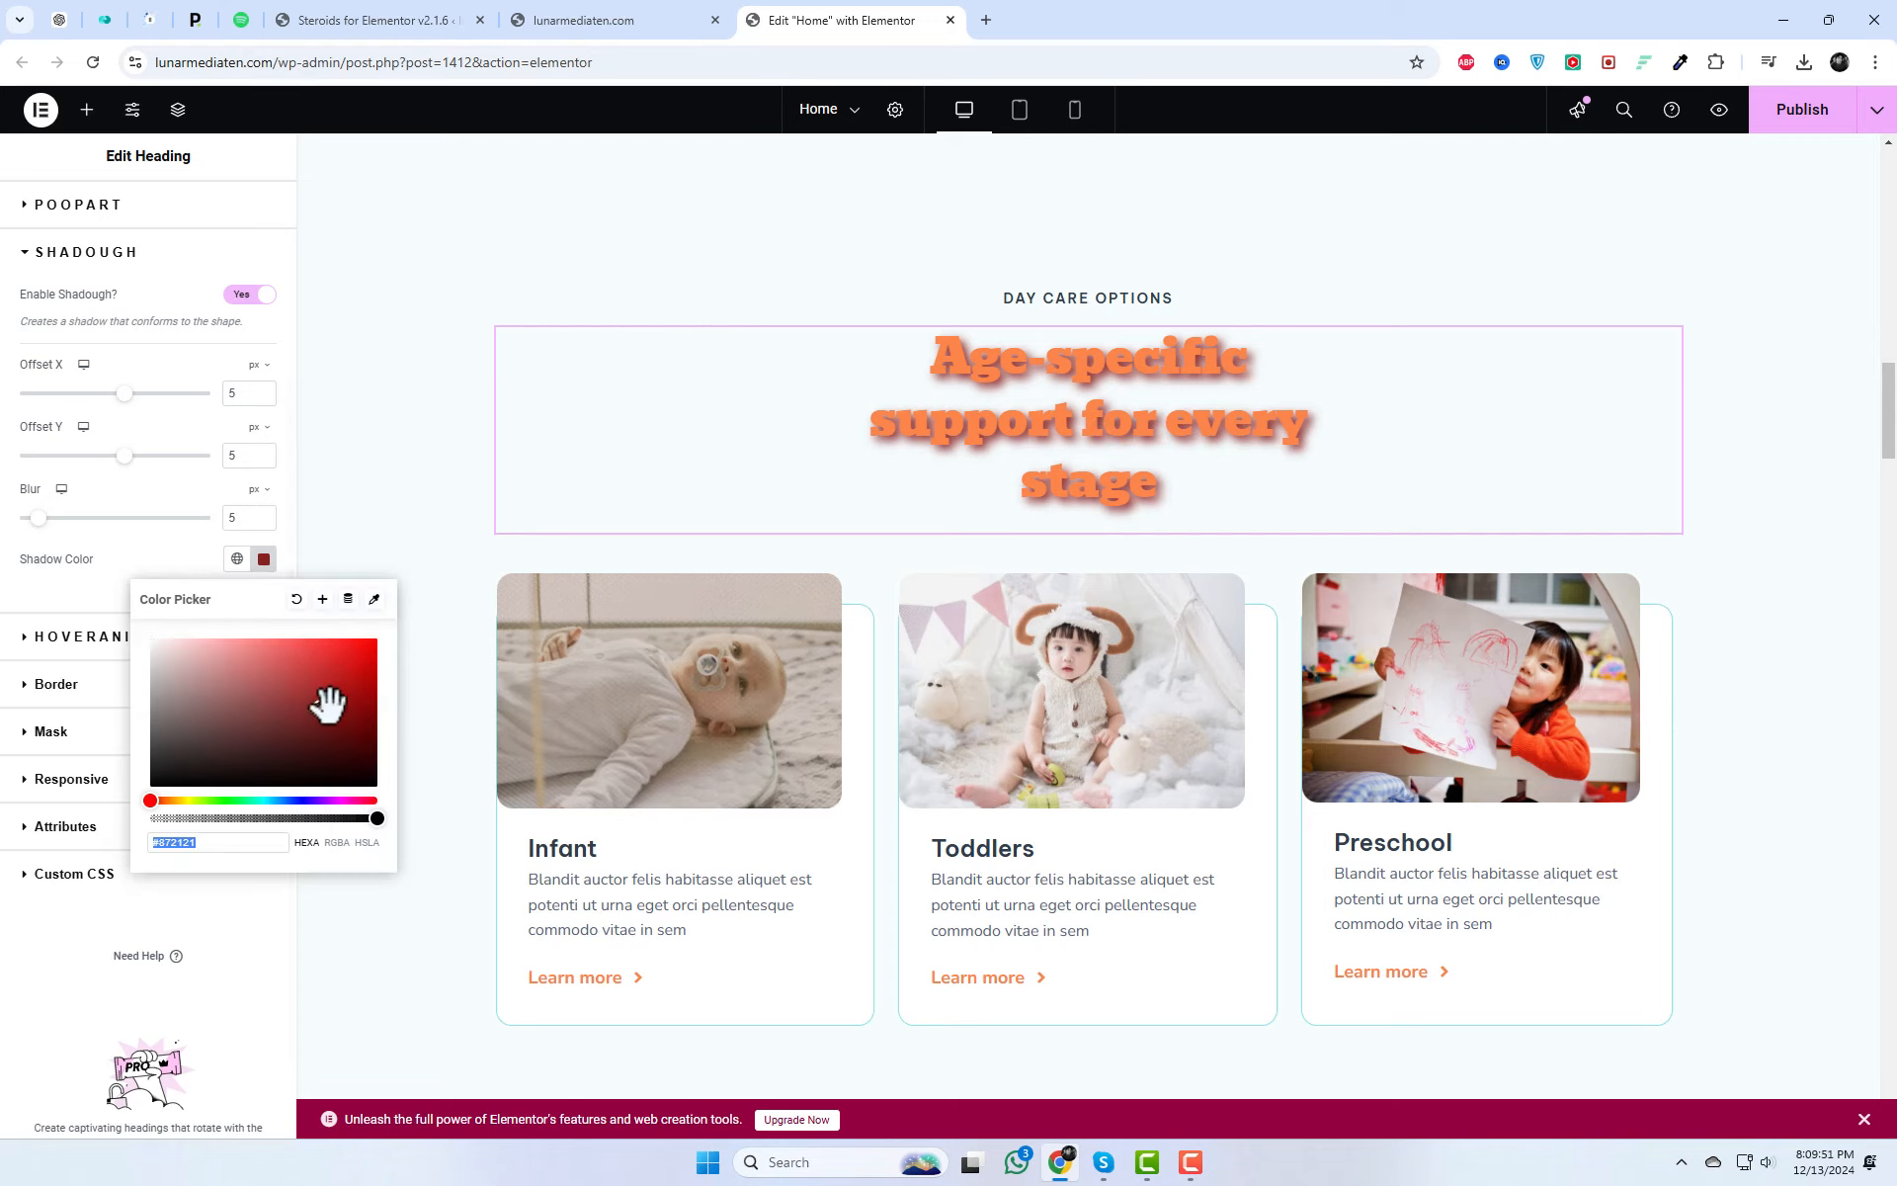
drag(328, 716, 331, 746)
Step: Try a 4 px shadow blur, restore it to 5 px, and reduce Offset Y and Offset X to 2 px
click(264, 523)
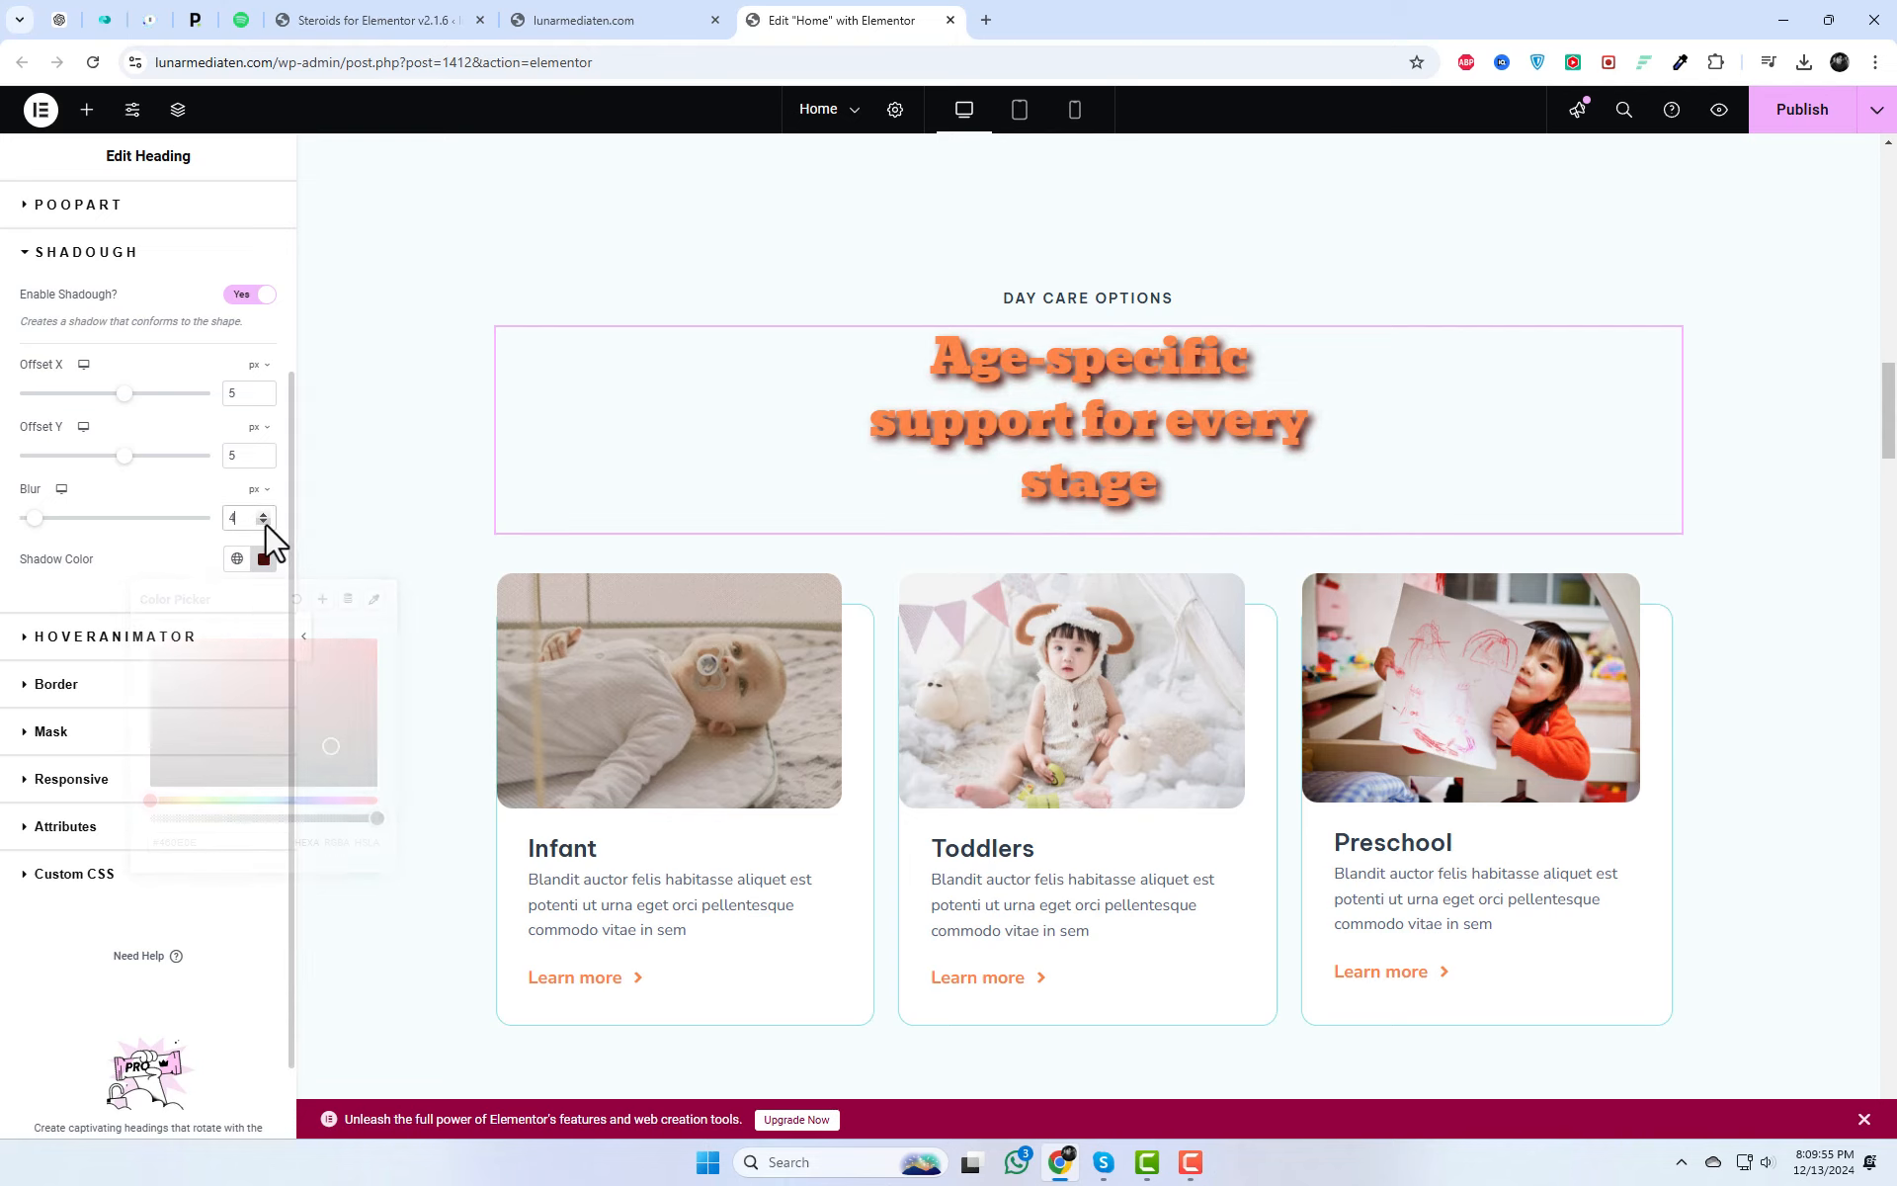
click(262, 513)
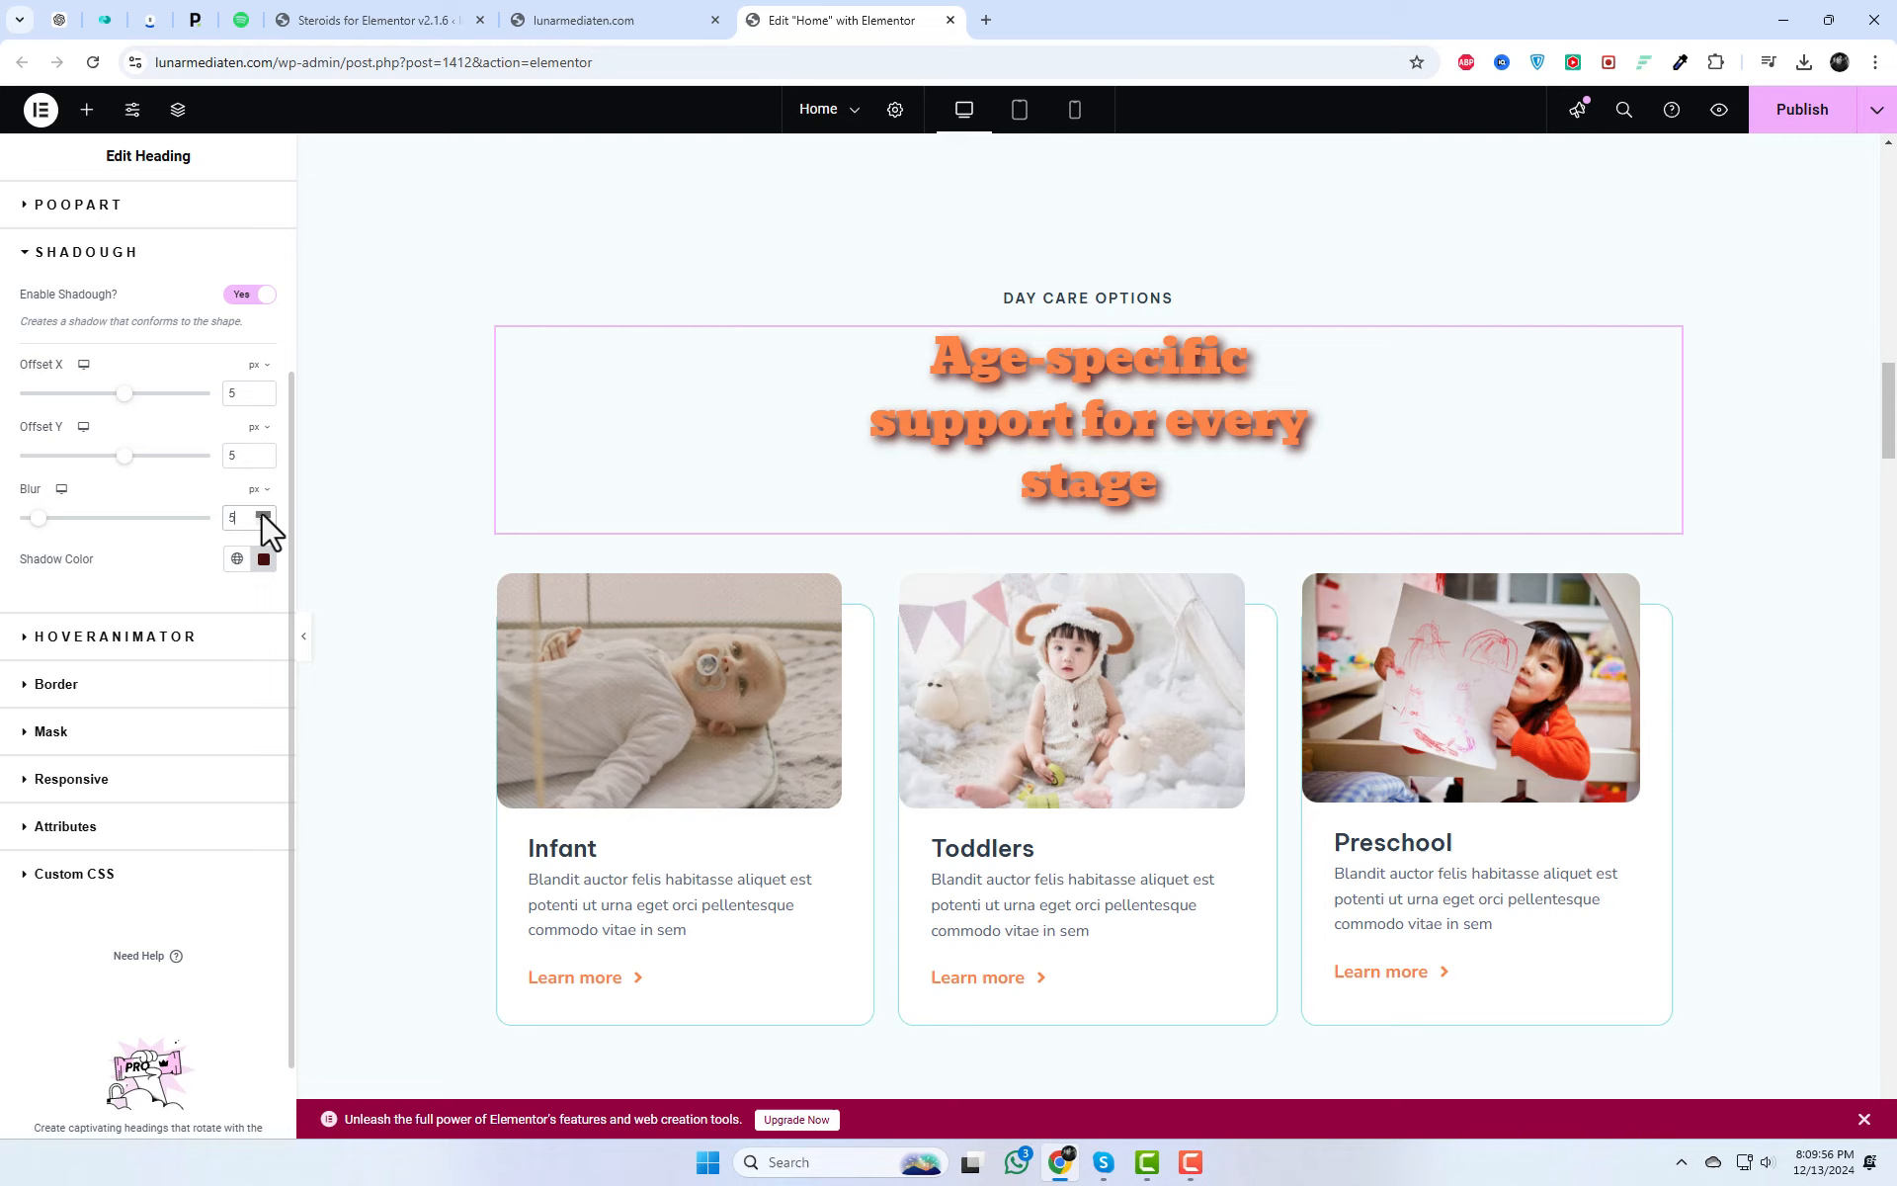
click(263, 461)
click(263, 460)
click(263, 460)
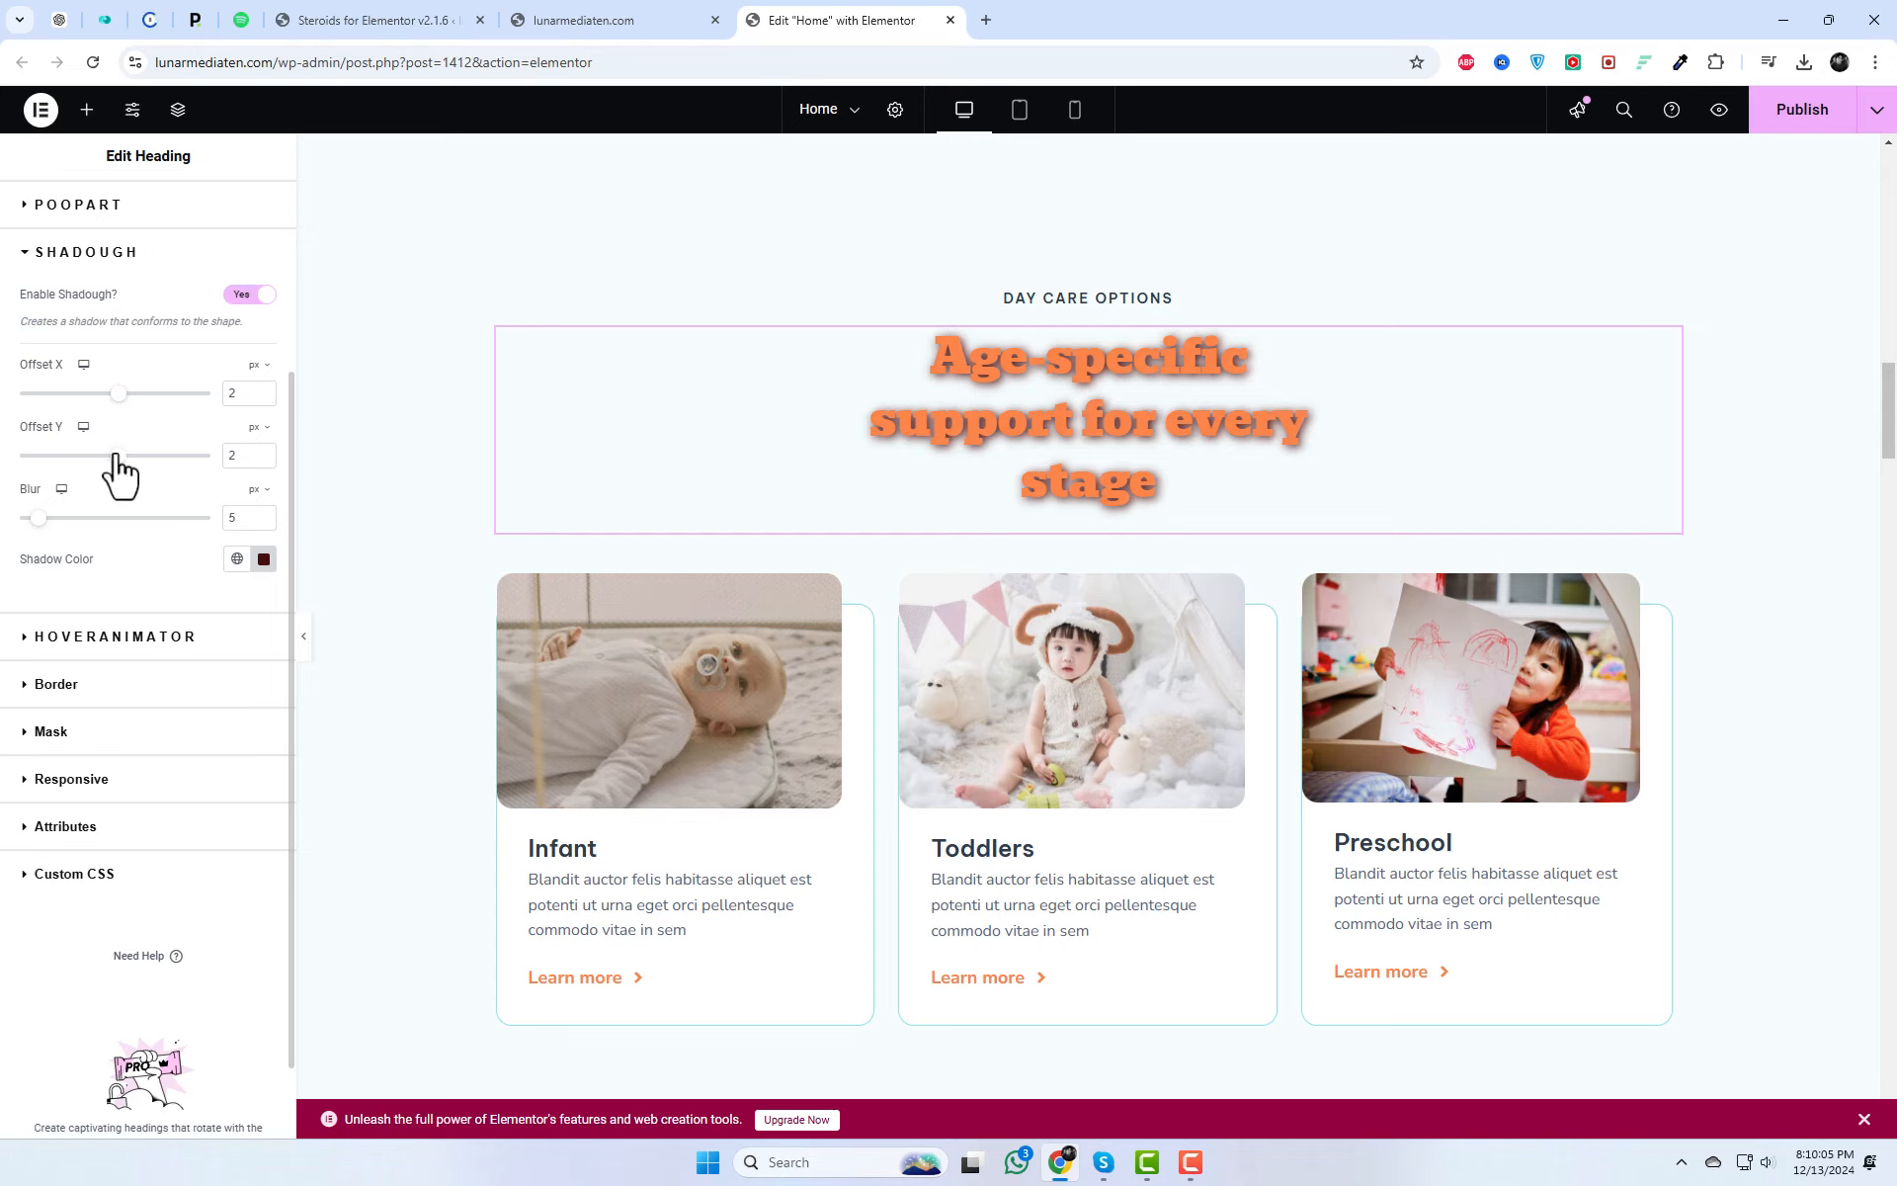
Step: Try the heading shadow's Offset Y at 22 px, reduce the blur to 2 px, and set Offset Y to 4 px
drag(119, 455, 133, 455)
drag(144, 458, 157, 456)
click(262, 522)
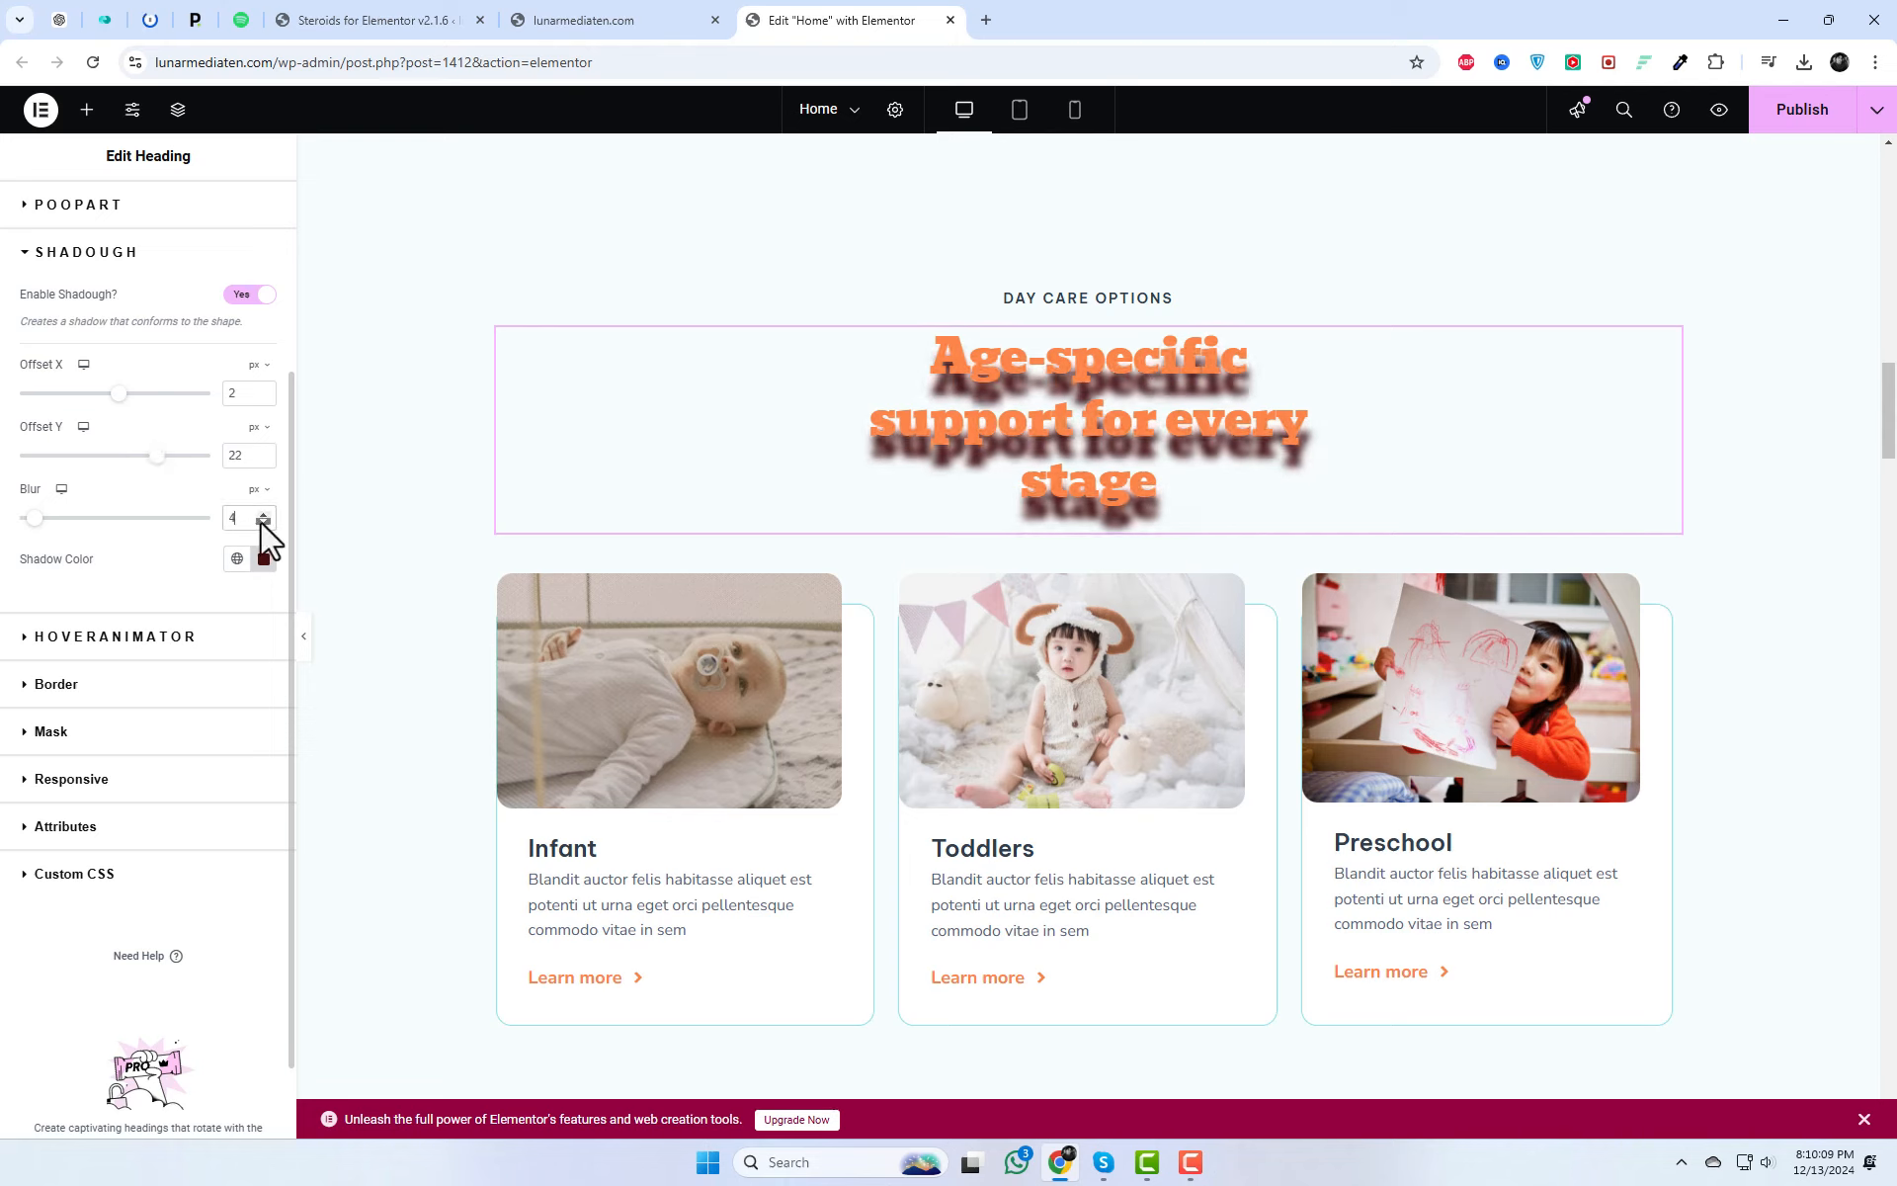
click(263, 522)
click(263, 521)
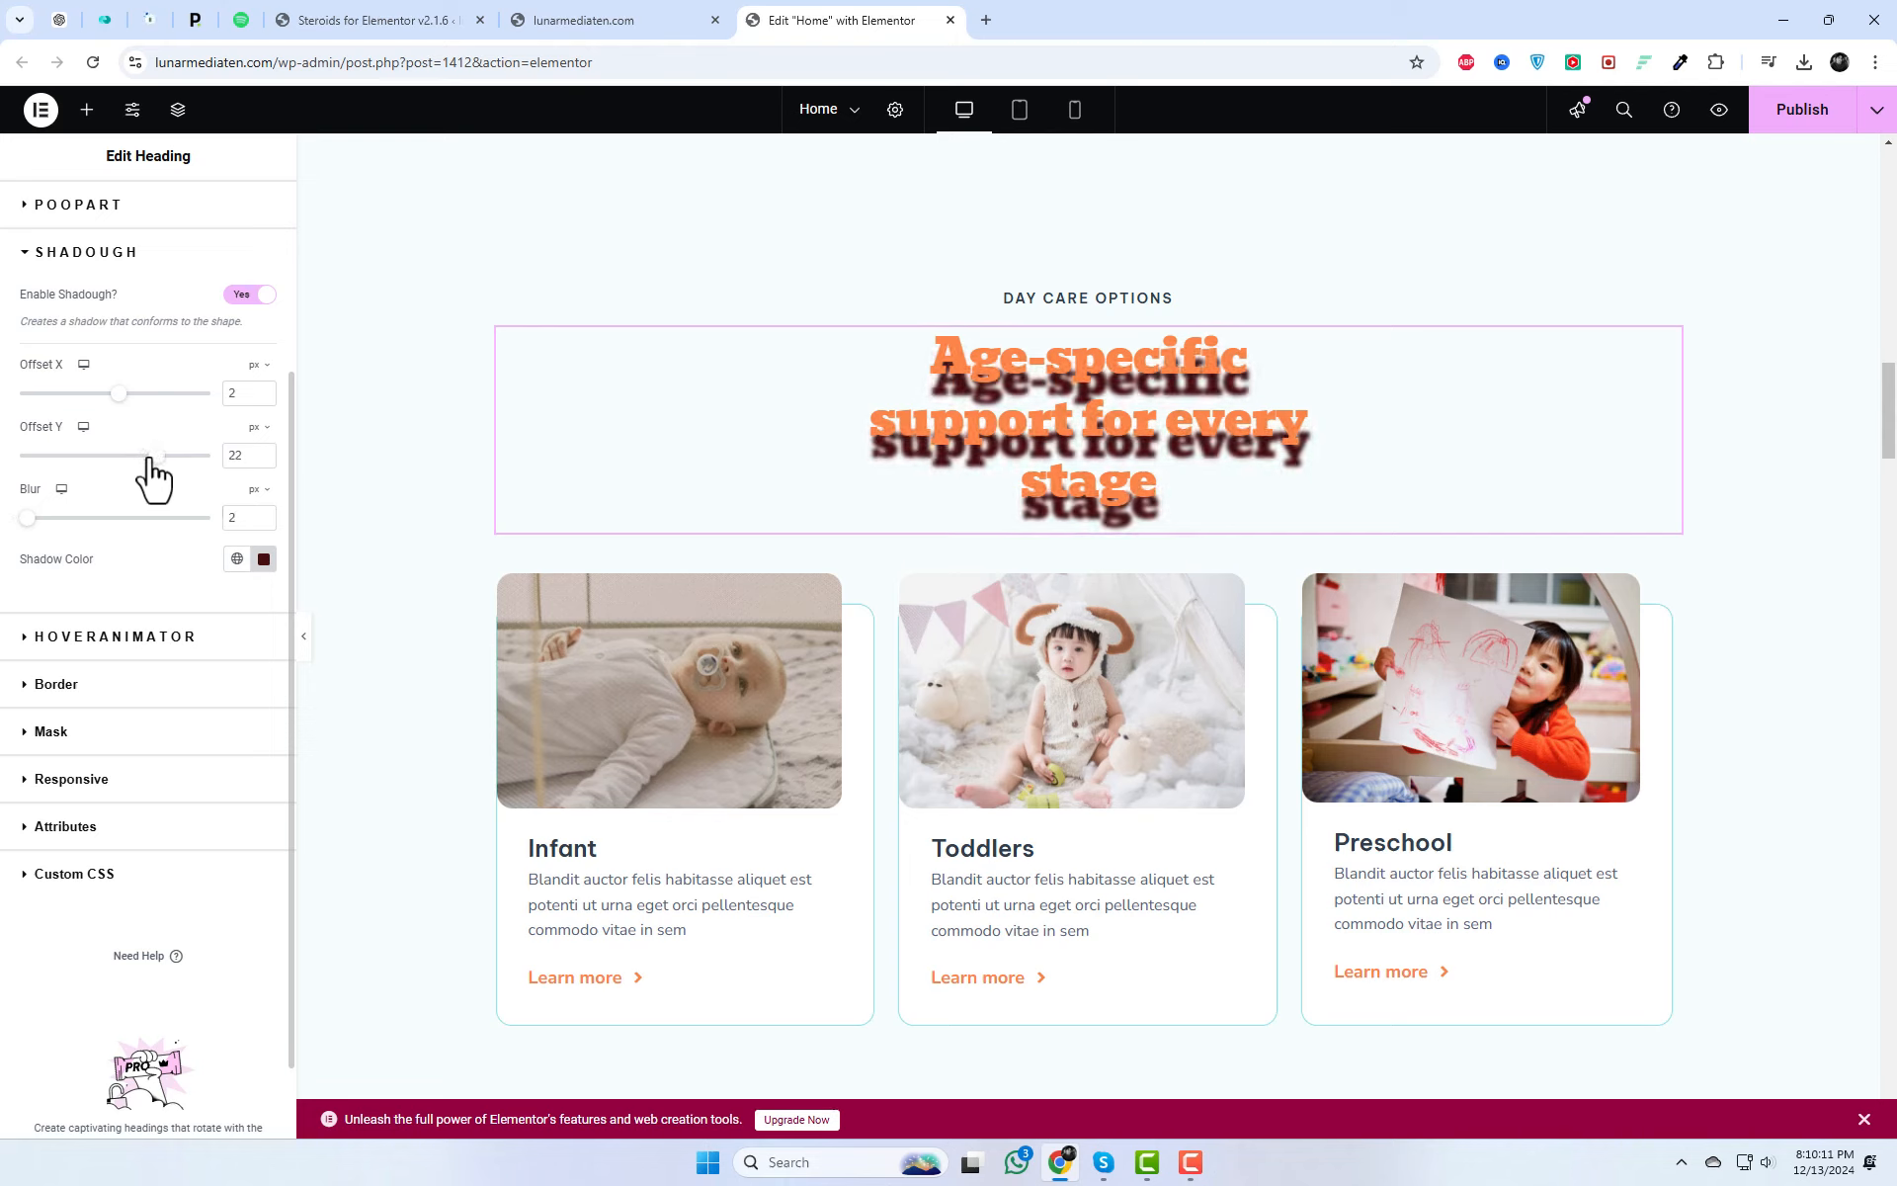
drag(157, 455, 123, 456)
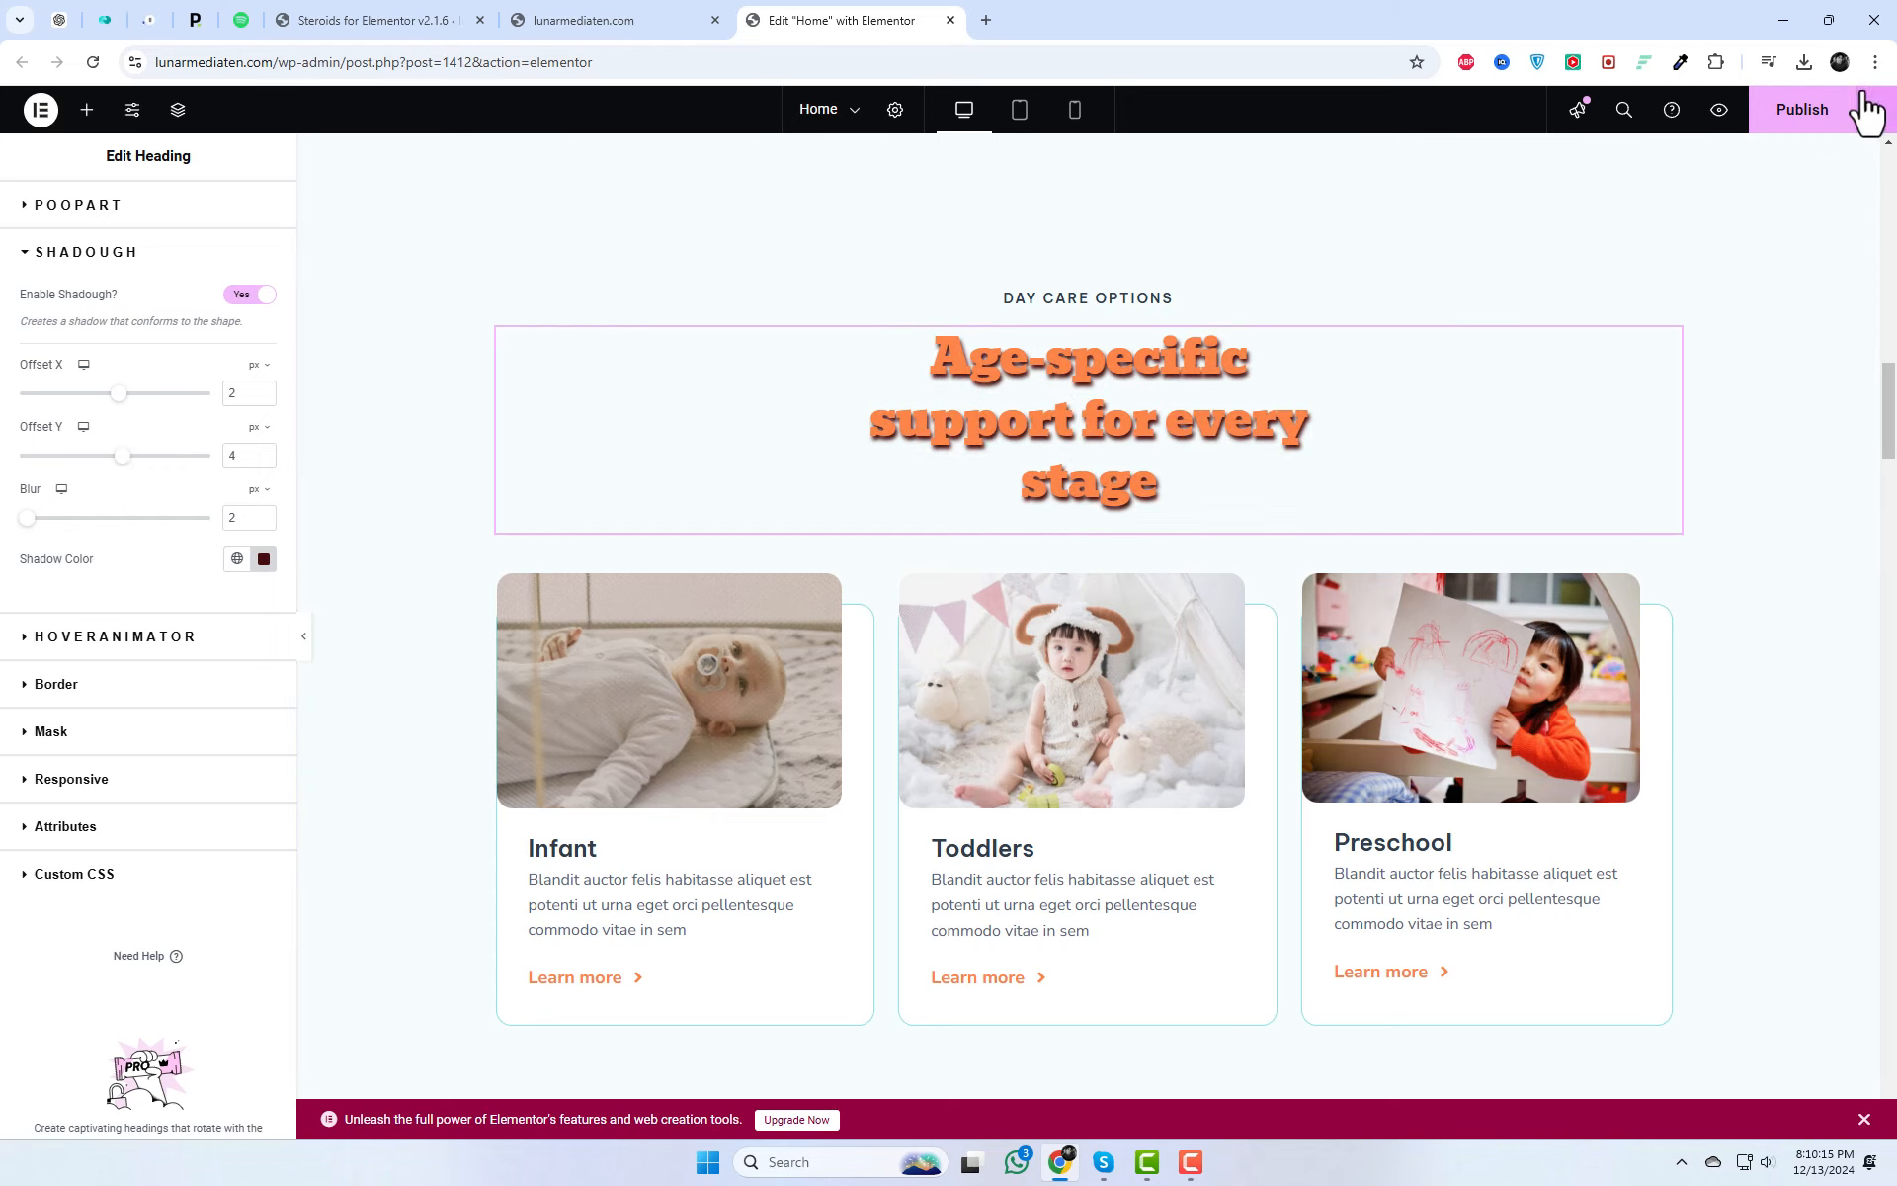
Step: Publish the page, reload the live home page and check the shadow on the "Age-specific support for every stage" heading
click(1808, 110)
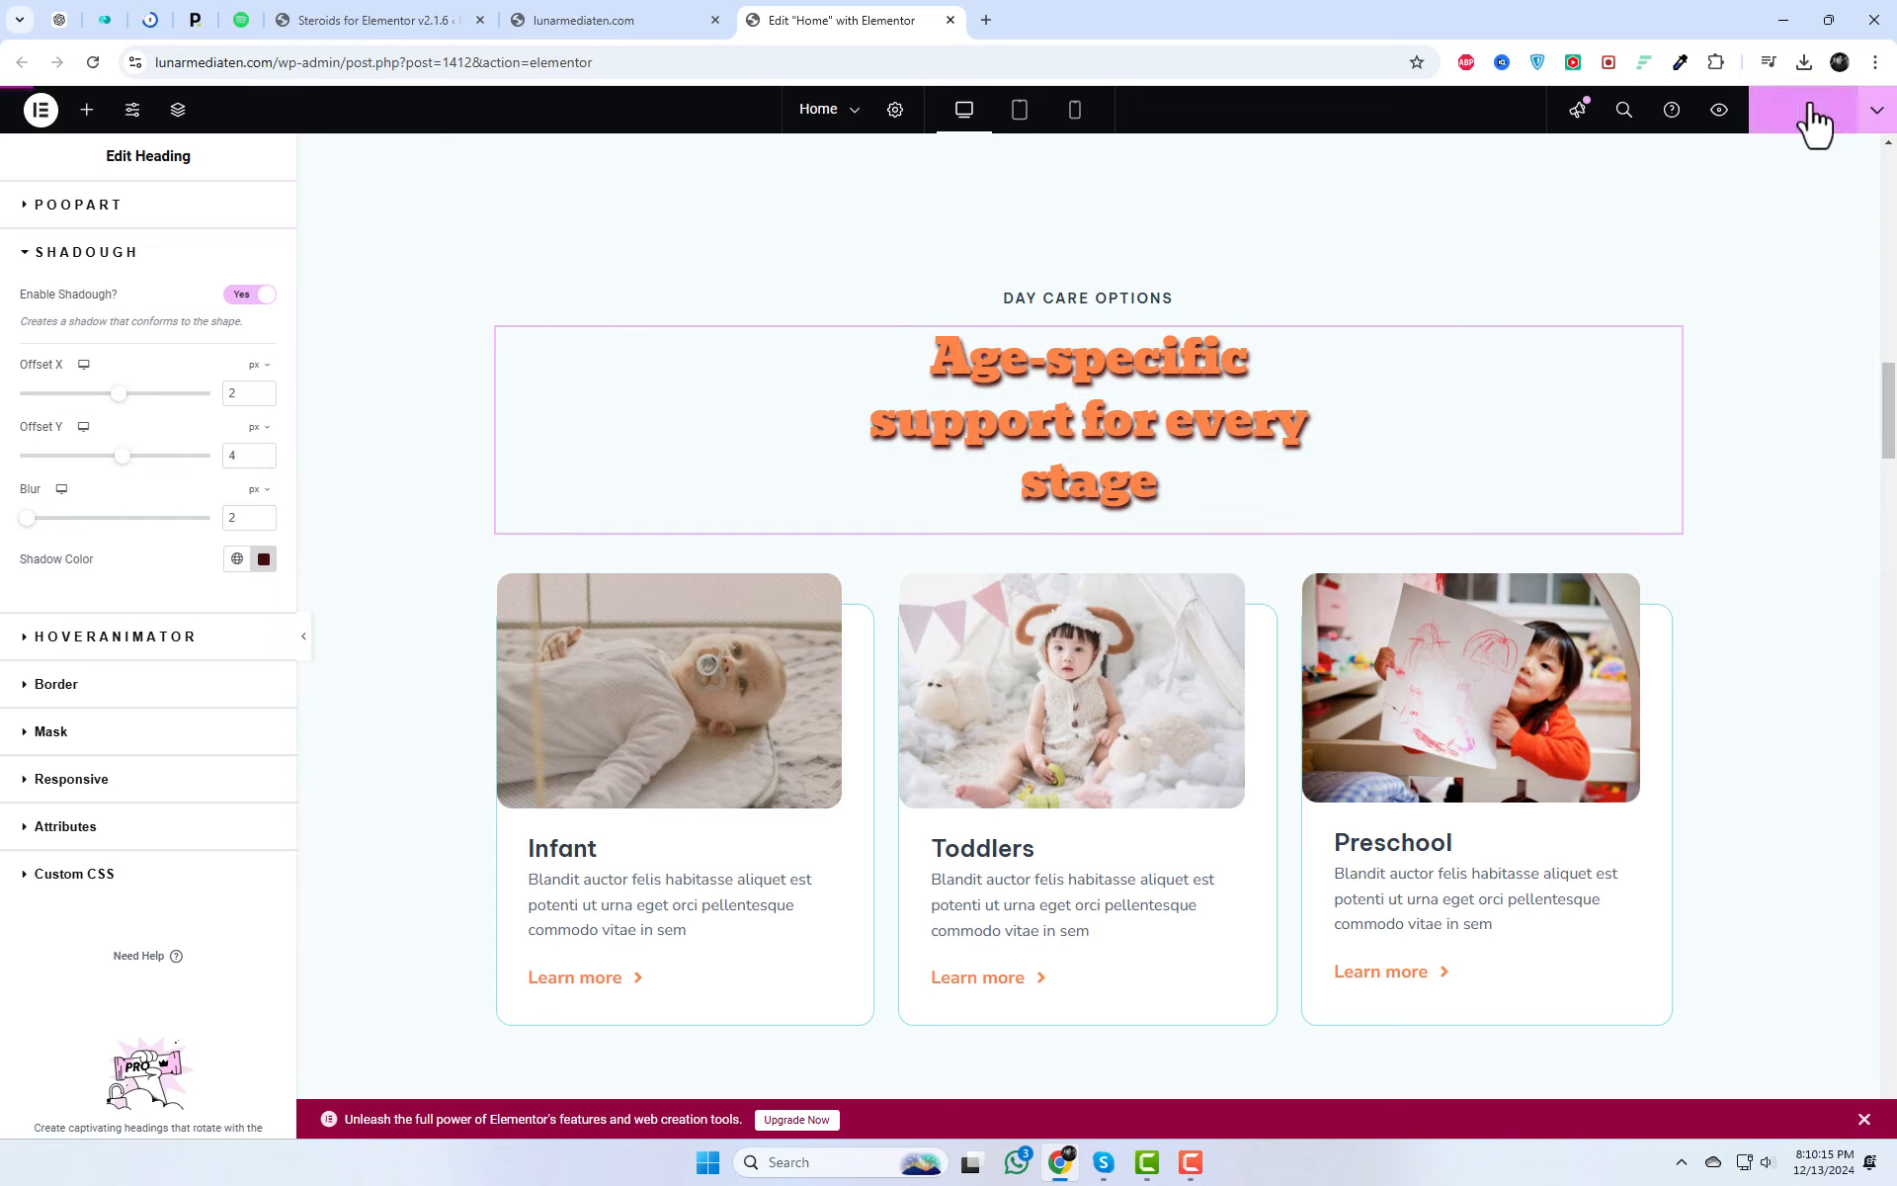
click(587, 5)
right_click(800, 210)
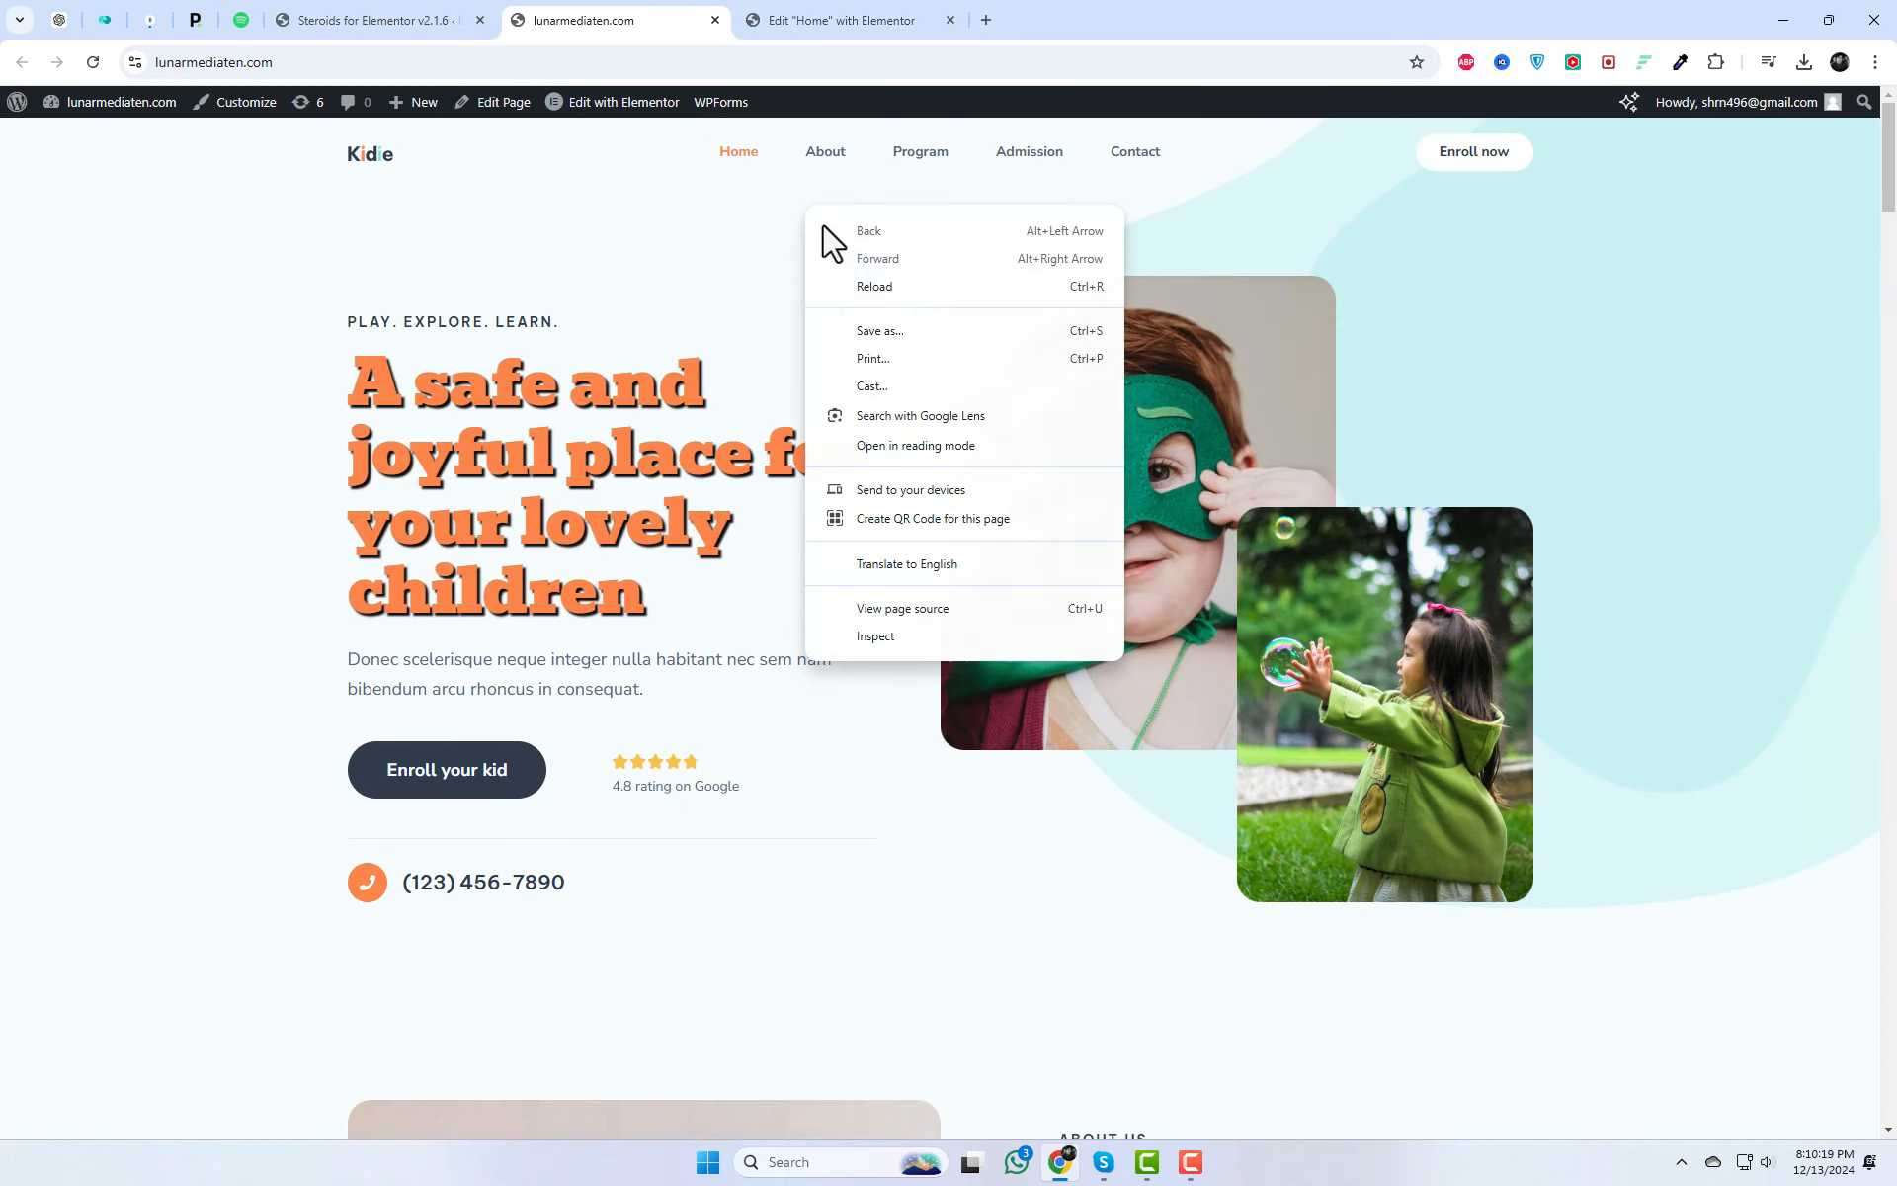
click(905, 297)
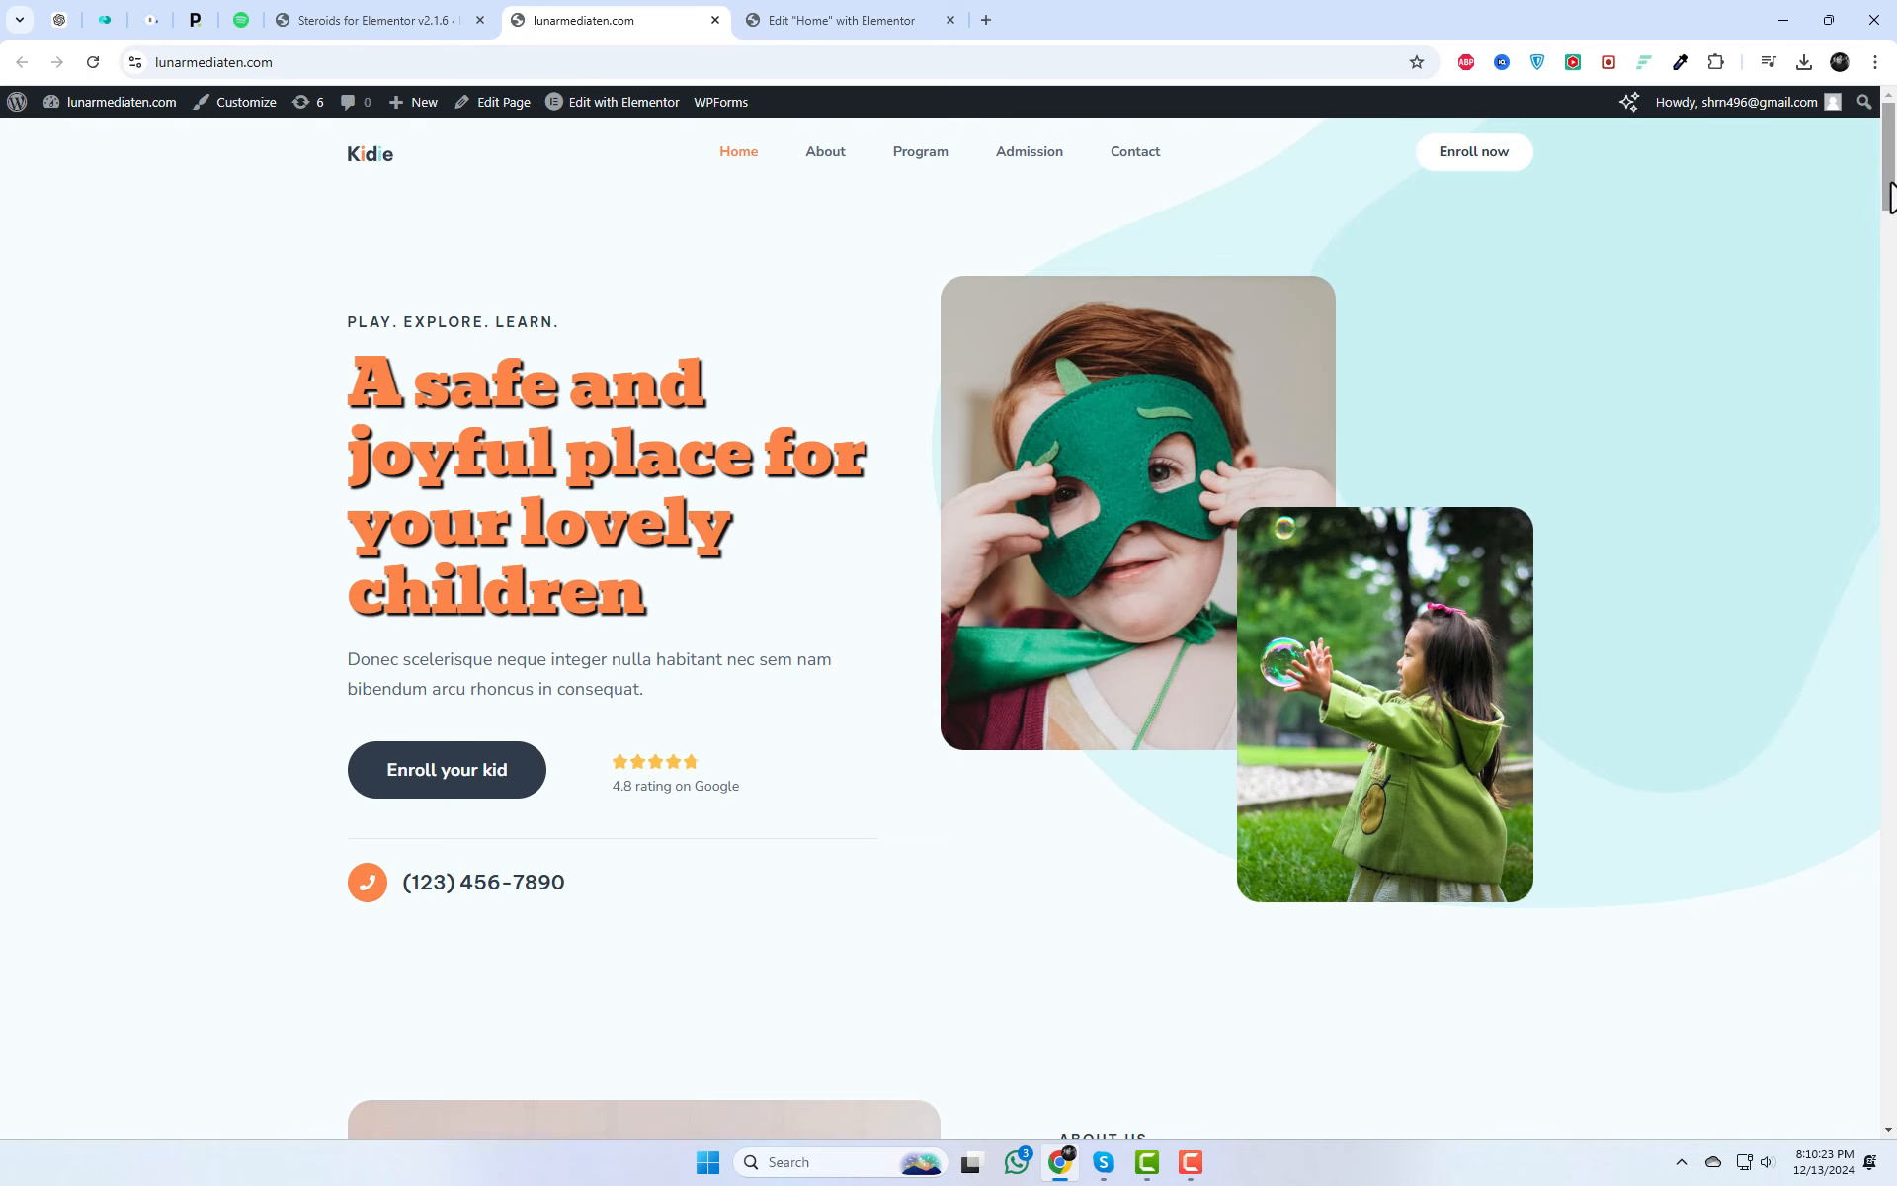
drag(1887, 220, 1891, 420)
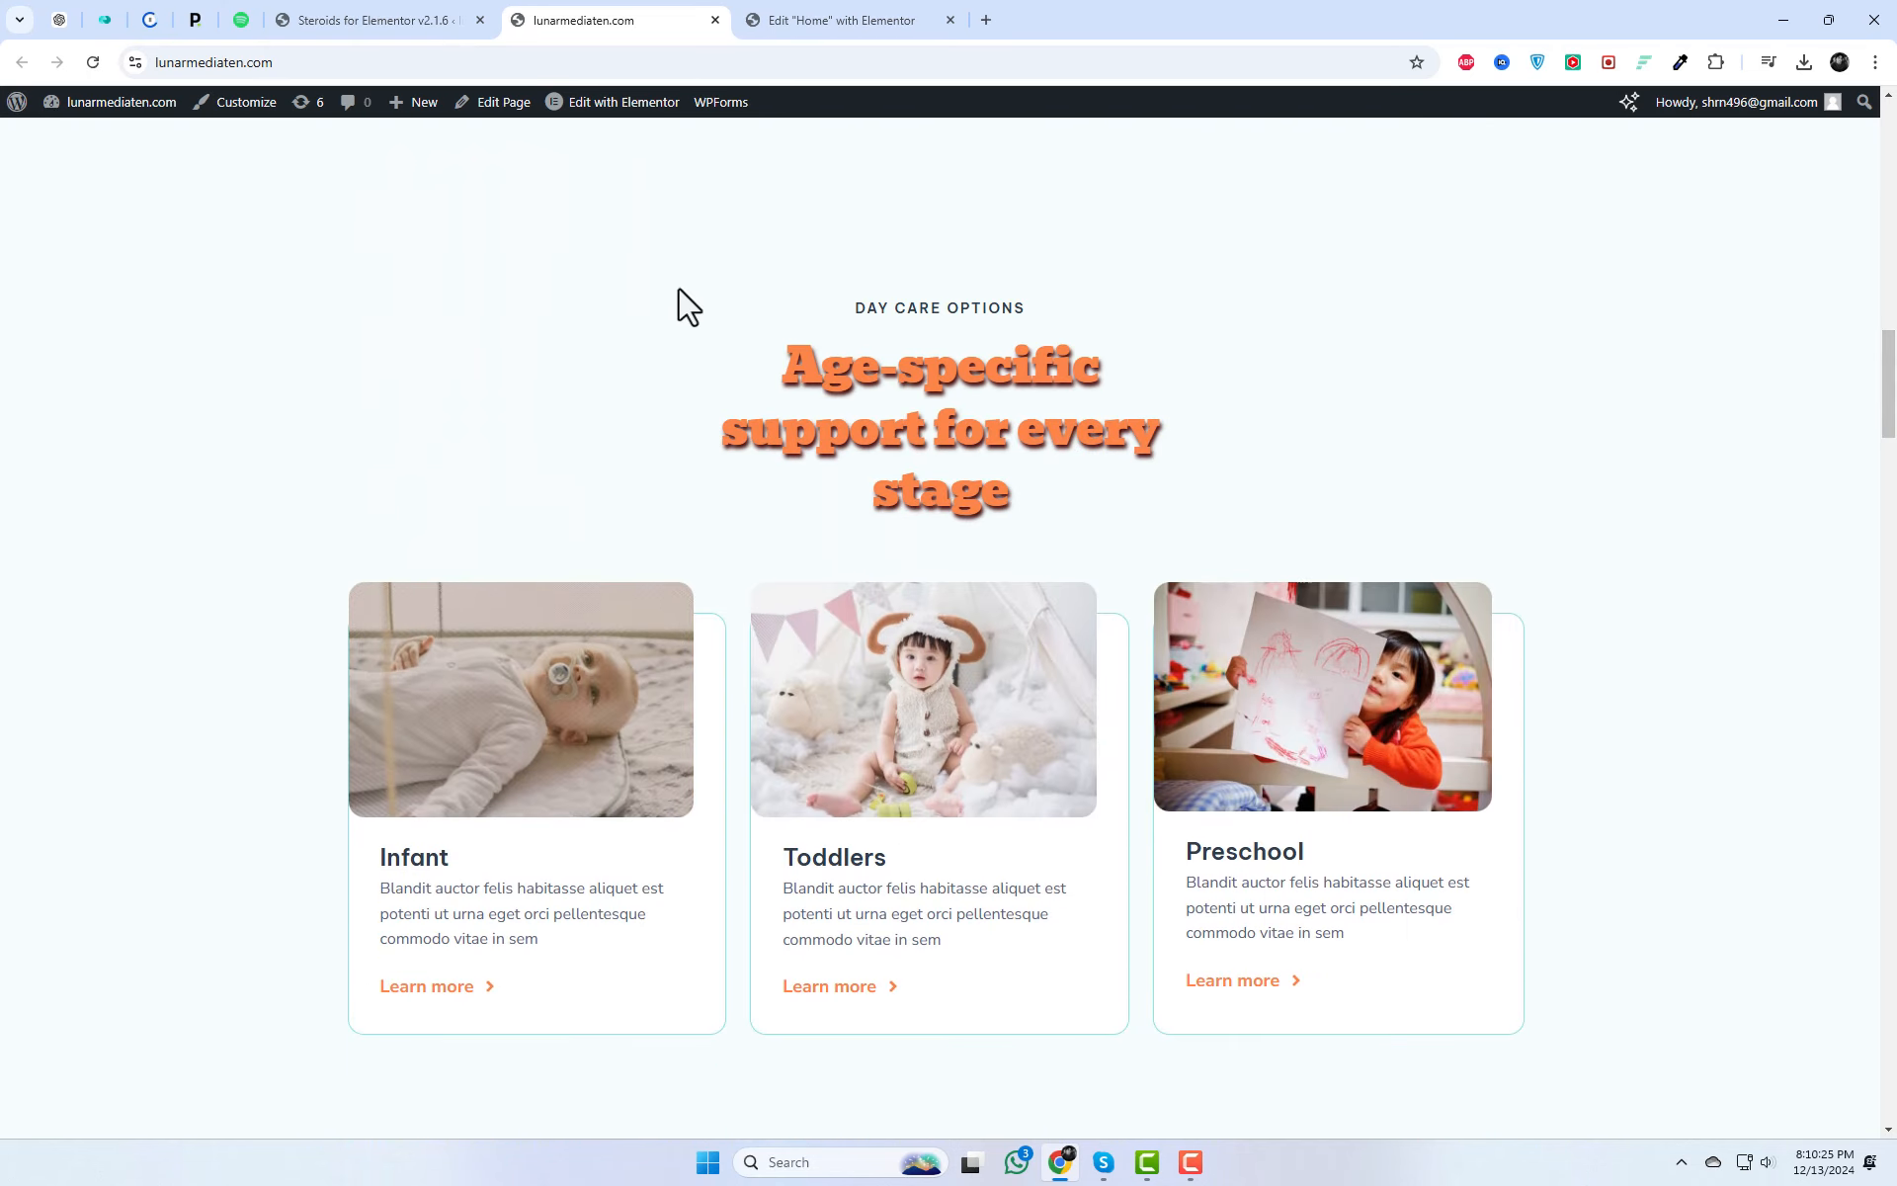